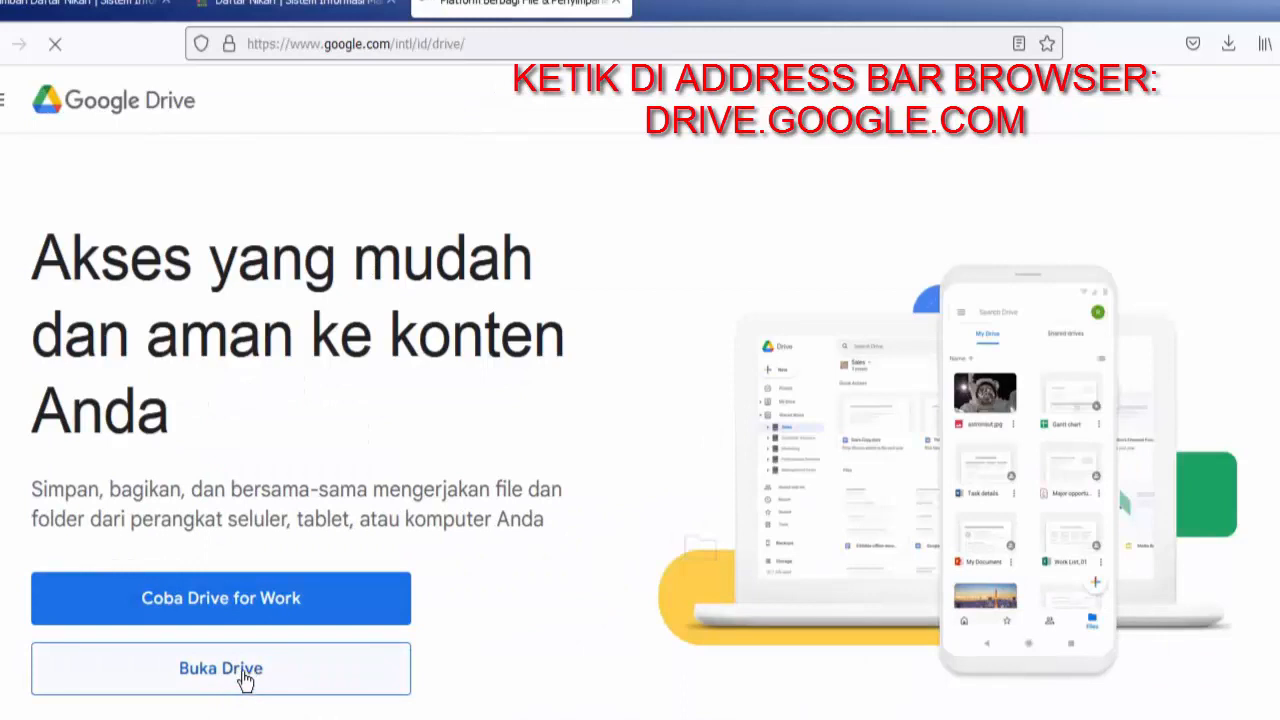
Open Google Drive, sign in with the account's e-mail and password, and dismiss the introductory dialog about moving files.
{"action": "left_click", "coordinate": [244, 679]}
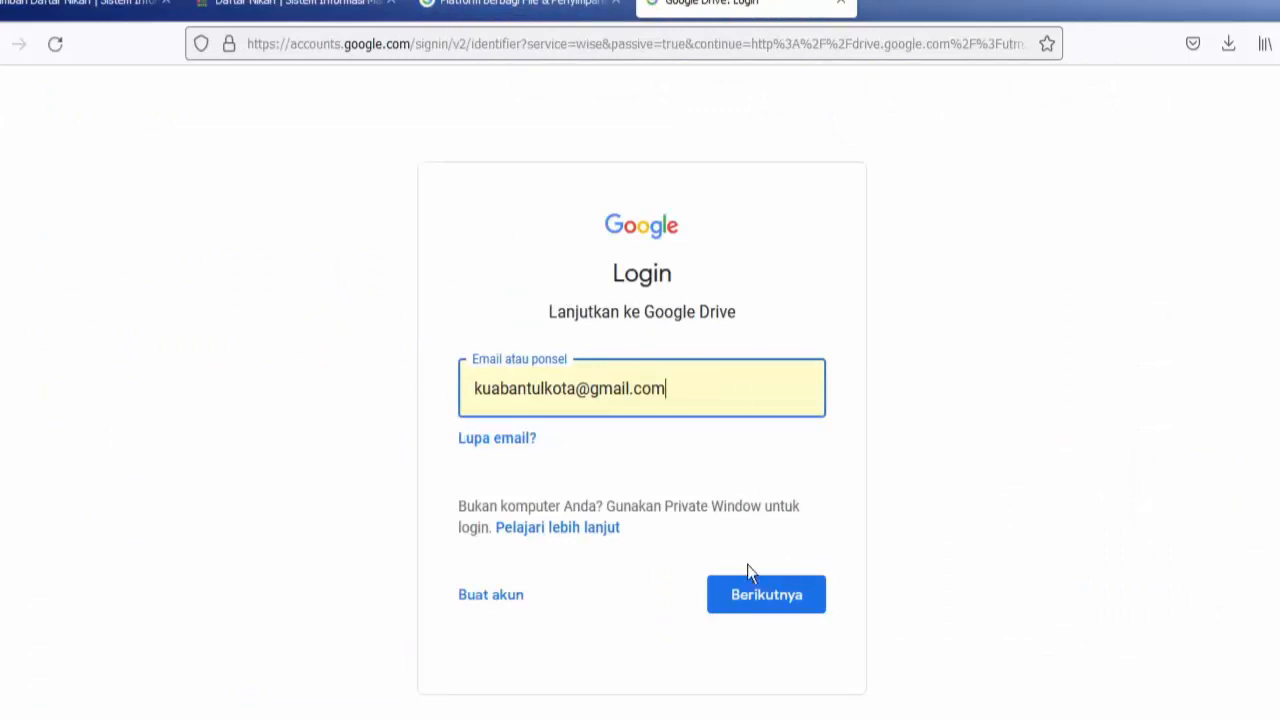
{"action": "left_click", "coordinate": [764, 602]}
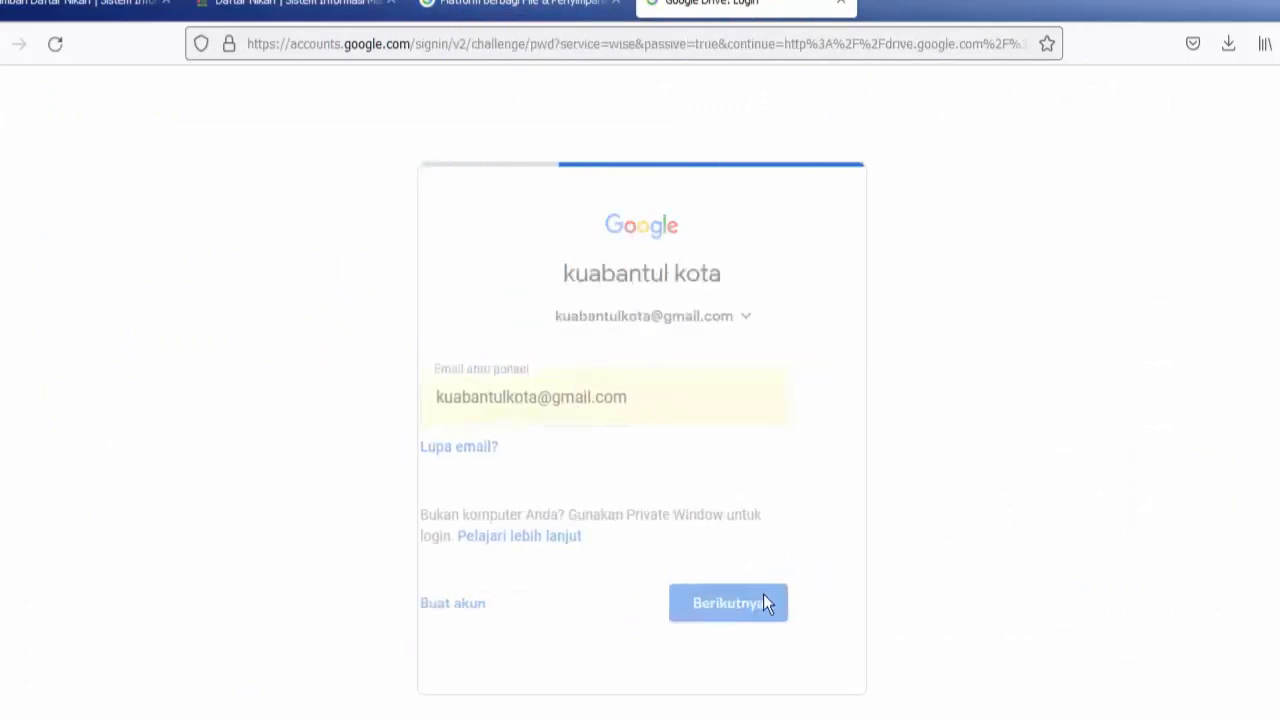
{"action": "left_click", "coordinate": [773, 555]}
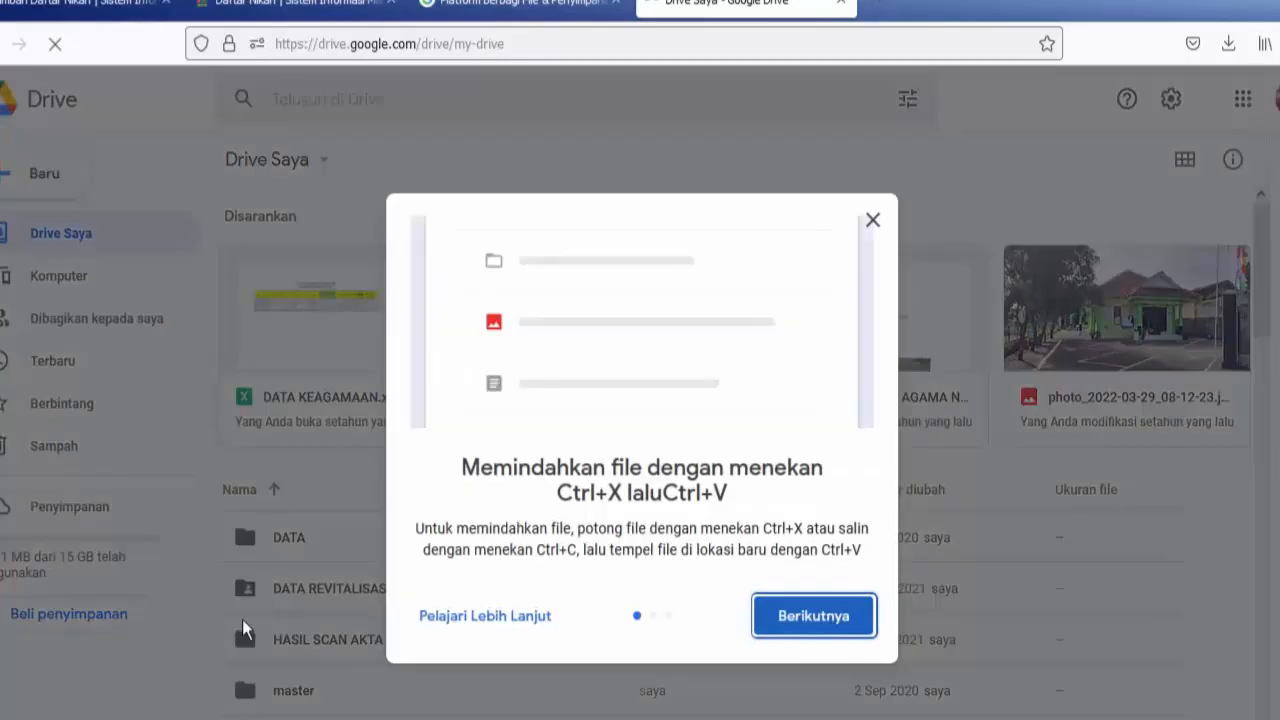
{"action": "left_click", "coordinate": [873, 224]}
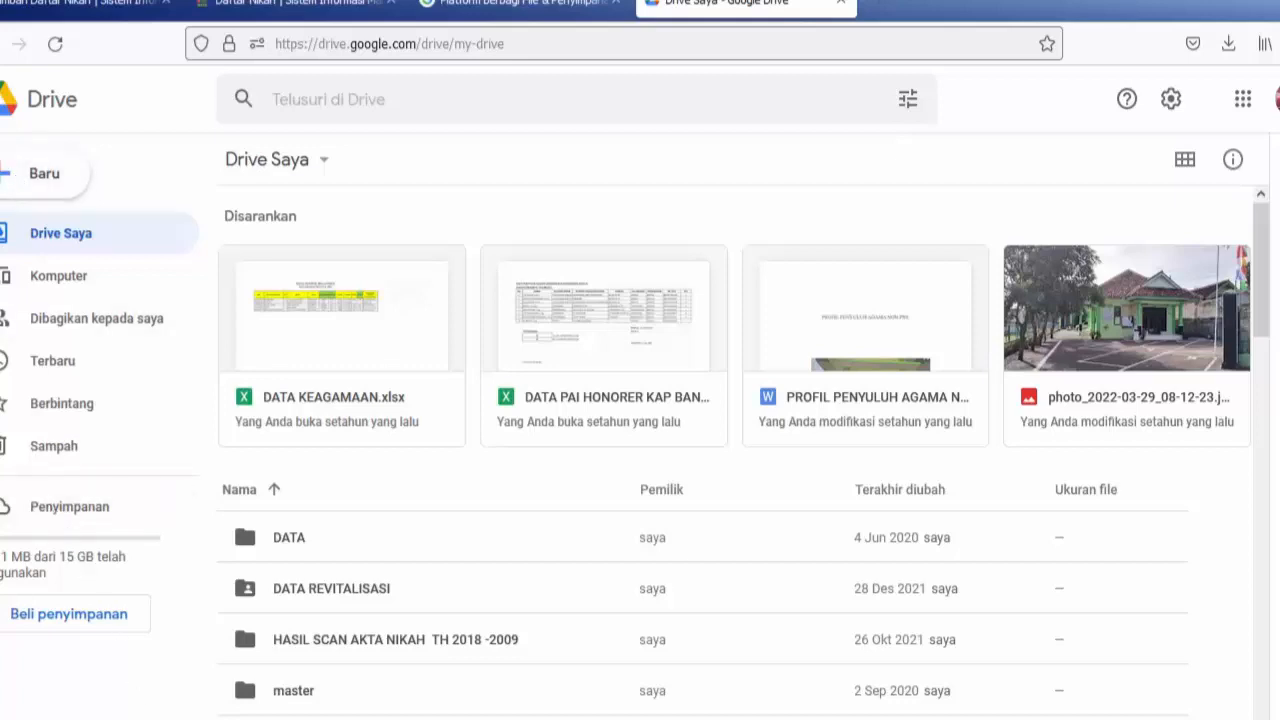
Switch to Windows Explorer at the DUPAK-MADYA folder and widen the Name column to fit the full folder names.
{"action": "mouse_move", "coordinate": [108, 719]}
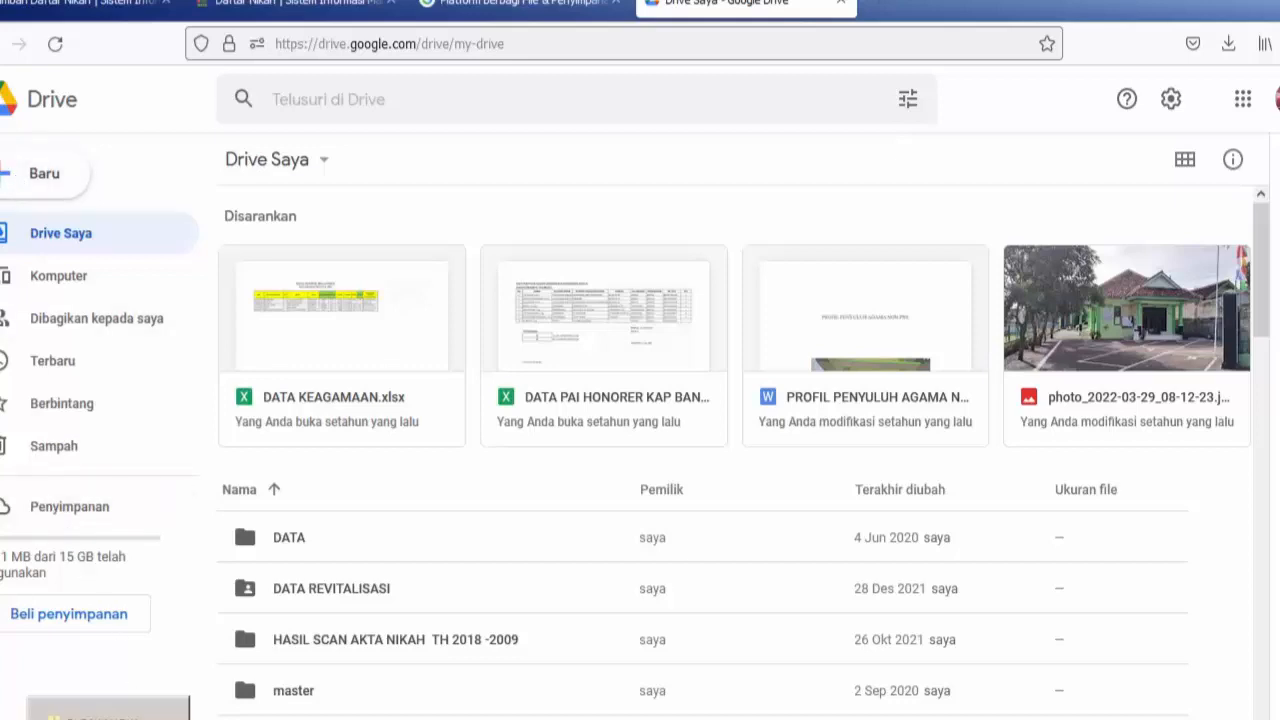
{"action": "left_click", "coordinate": [108, 715]}
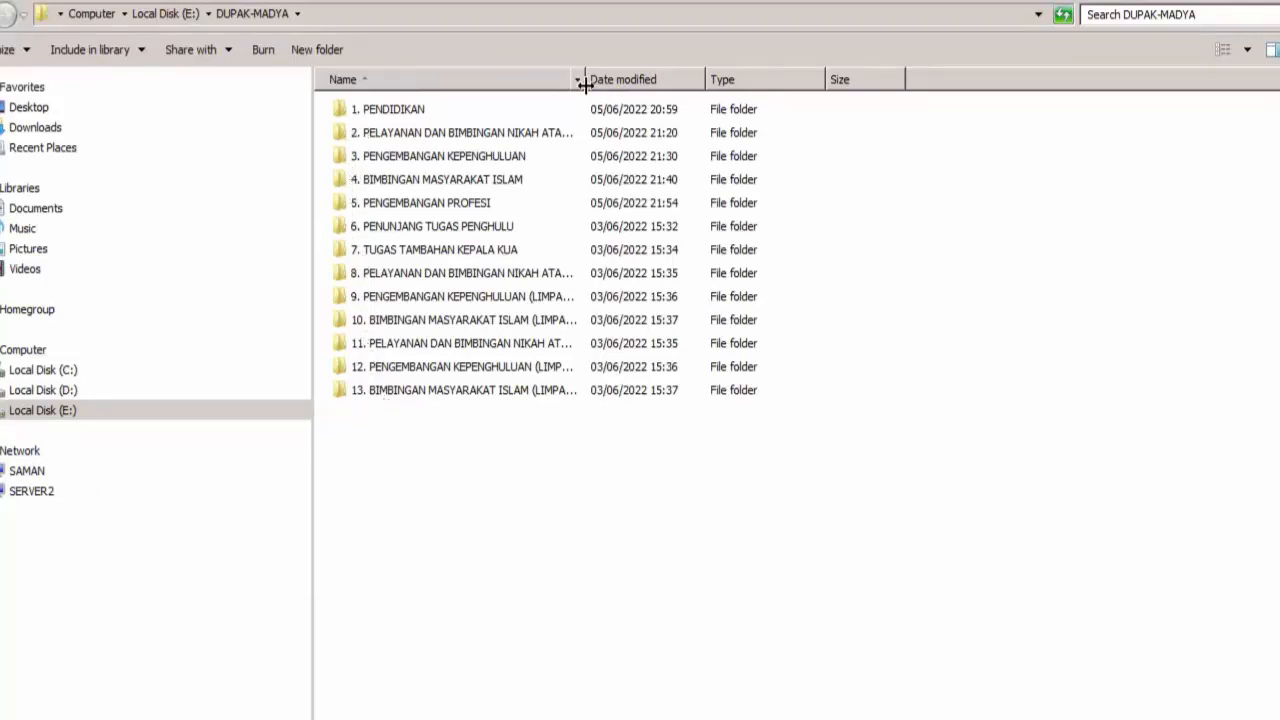
{"action": "left_click_drag", "start_coordinate": [586, 80], "coordinate": [672, 80]}
{"action": "double_click", "coordinate": [672, 80]}
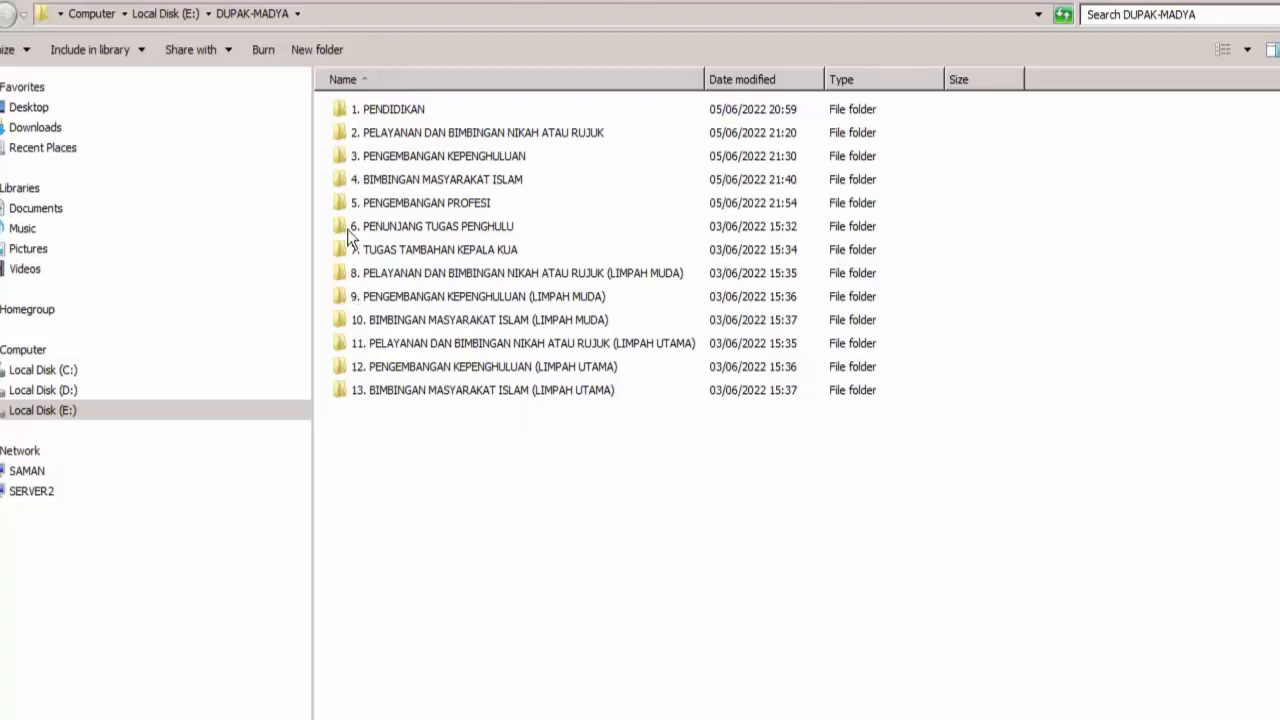
Examine the subfolders of 2. PELAYANAN DAN BIMBINGAN NIKAH ATAU RUJUK and return to DUPAK-MADYA.
{"action": "double_click", "coordinate": [343, 134]}
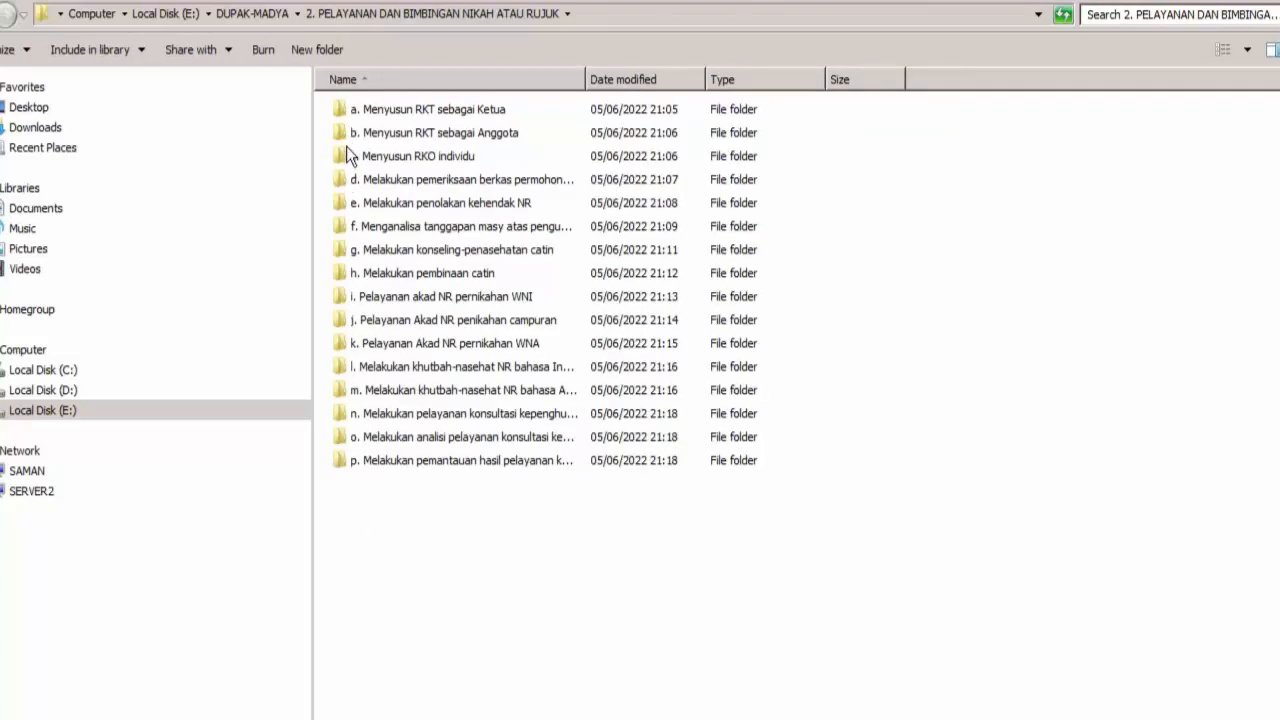
{"action": "left_click", "coordinate": [367, 466]}
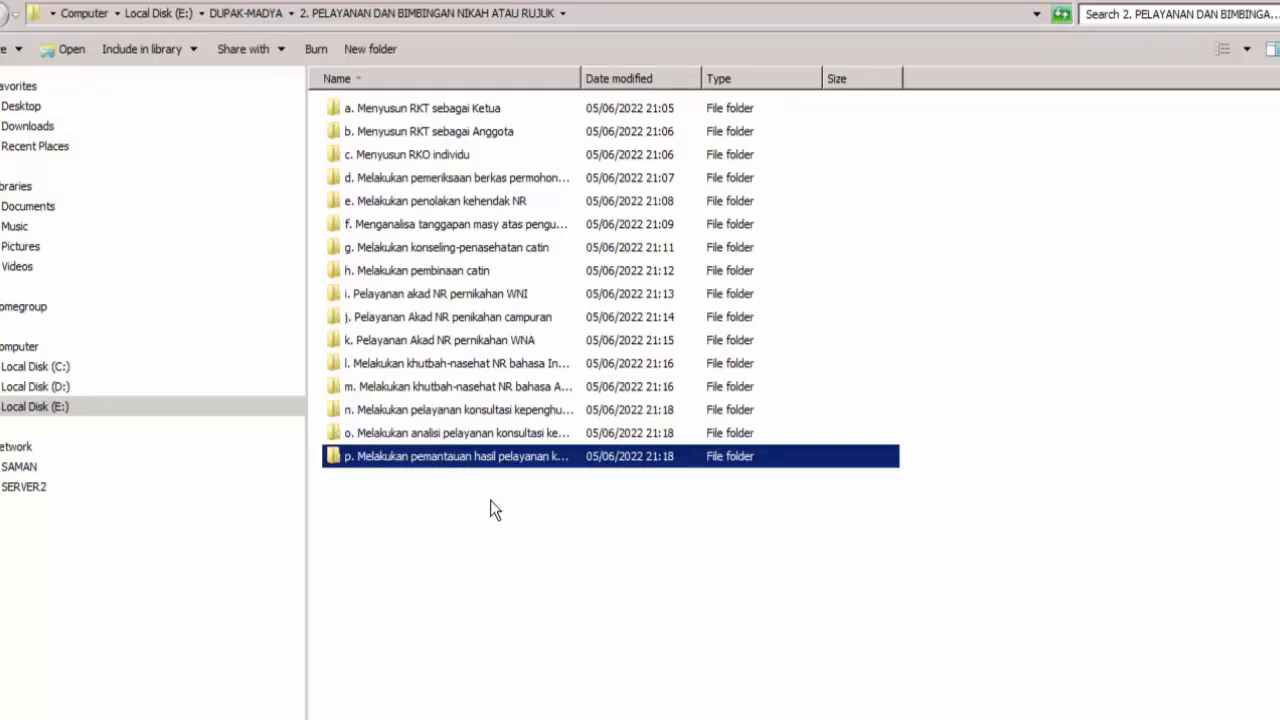
{"action": "left_click", "coordinate": [250, 14]}
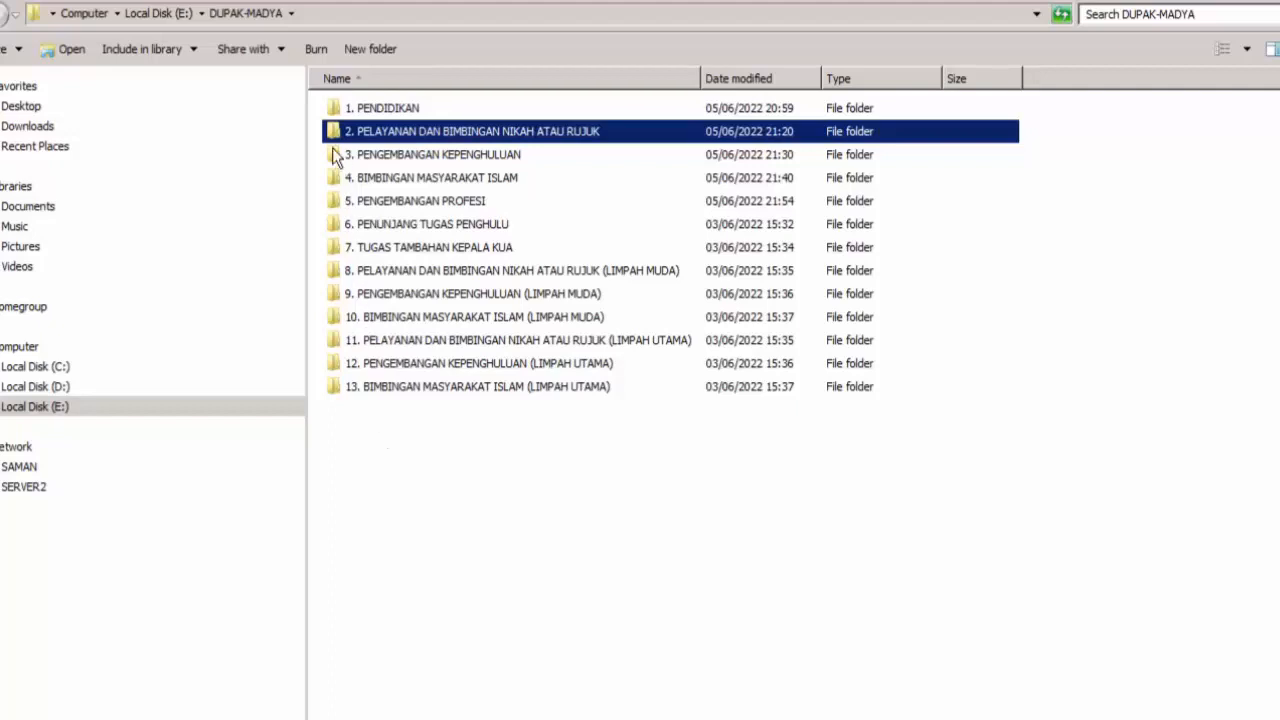
Examine 1. PENDIDIKAN down through b. Diklat fungsional-teknis to 5. Lamanya 481 - 840 jam, and return to DUPAK-MADYA.
{"action": "double_click", "coordinate": [336, 112]}
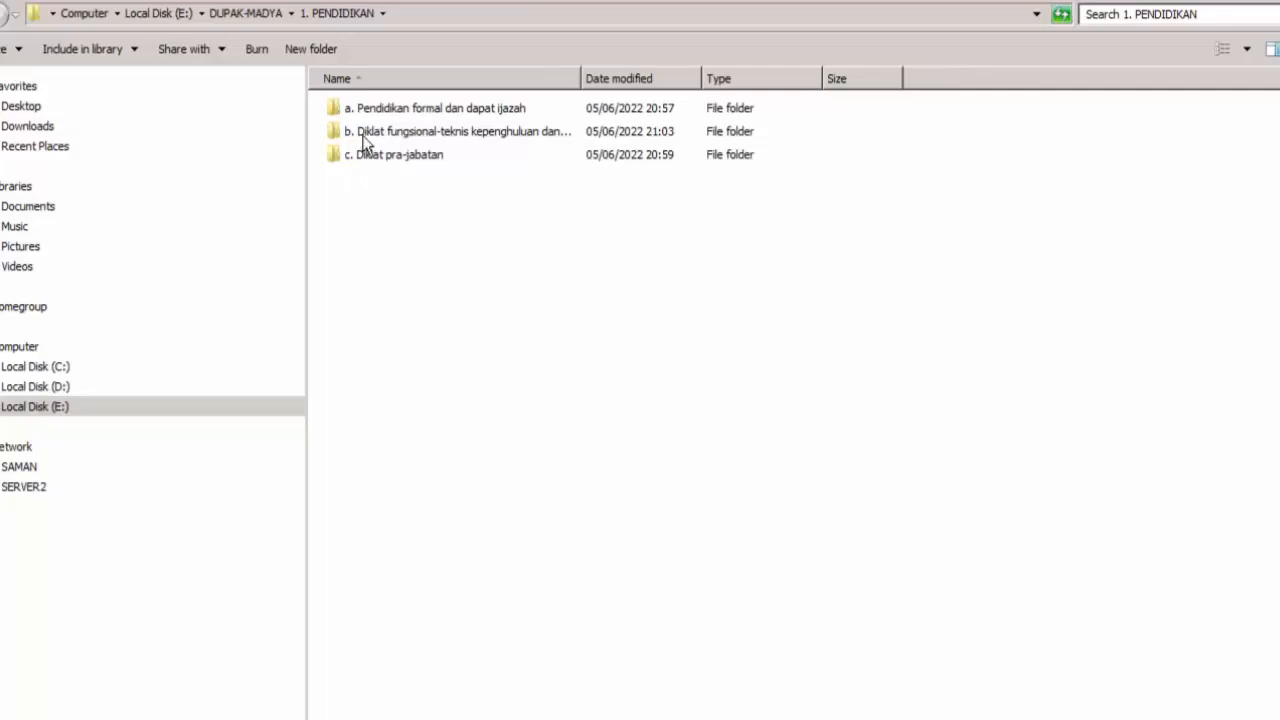
{"action": "mouse_move", "coordinate": [365, 142]}
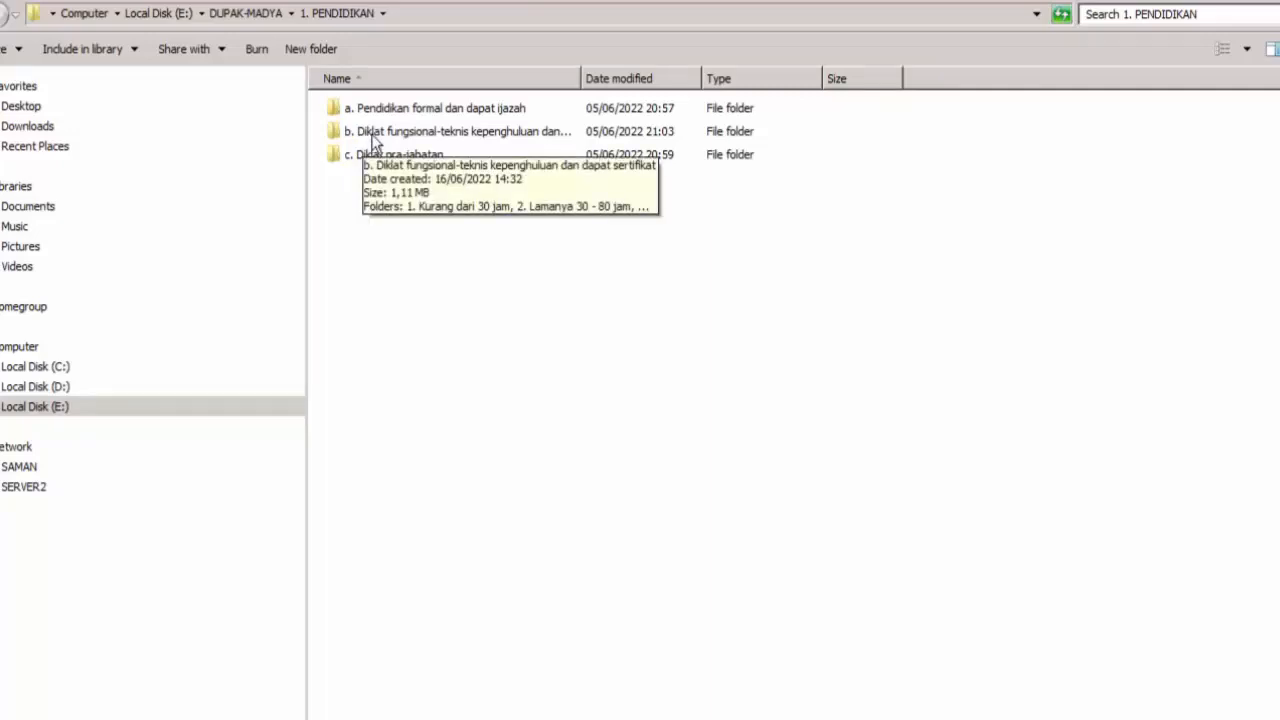
{"action": "double_click", "coordinate": [368, 135]}
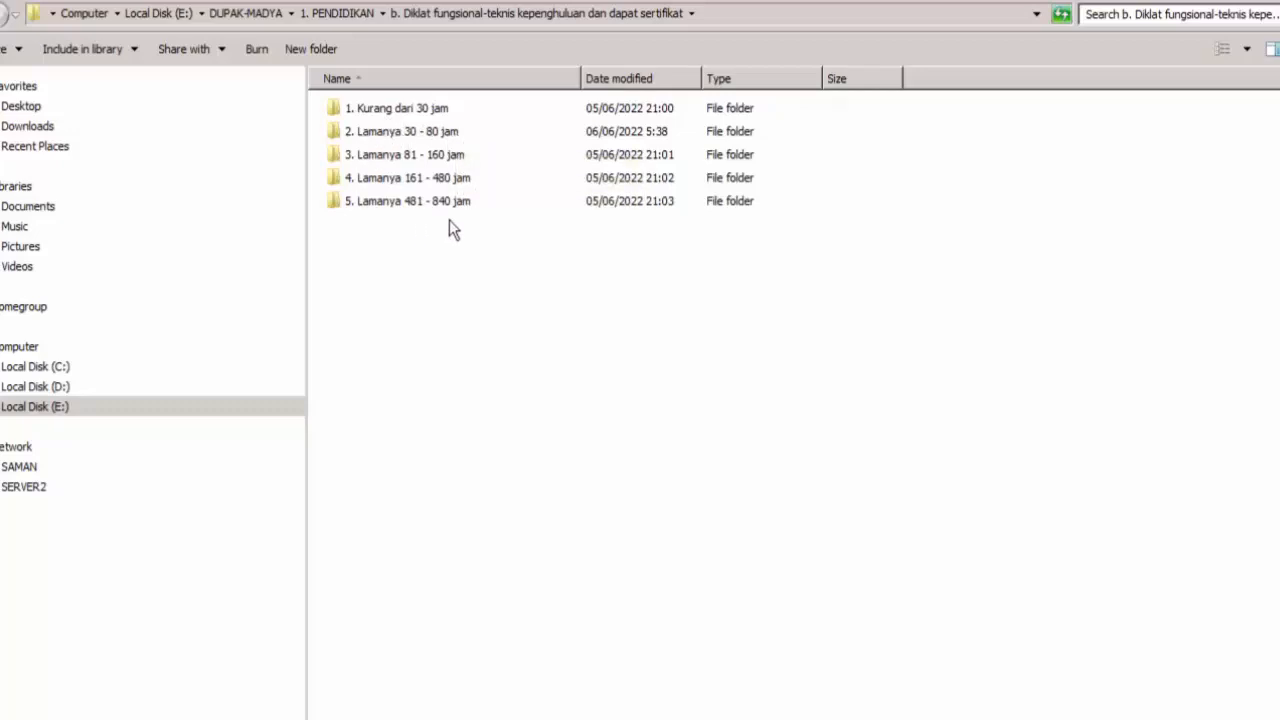
{"action": "double_click", "coordinate": [389, 205]}
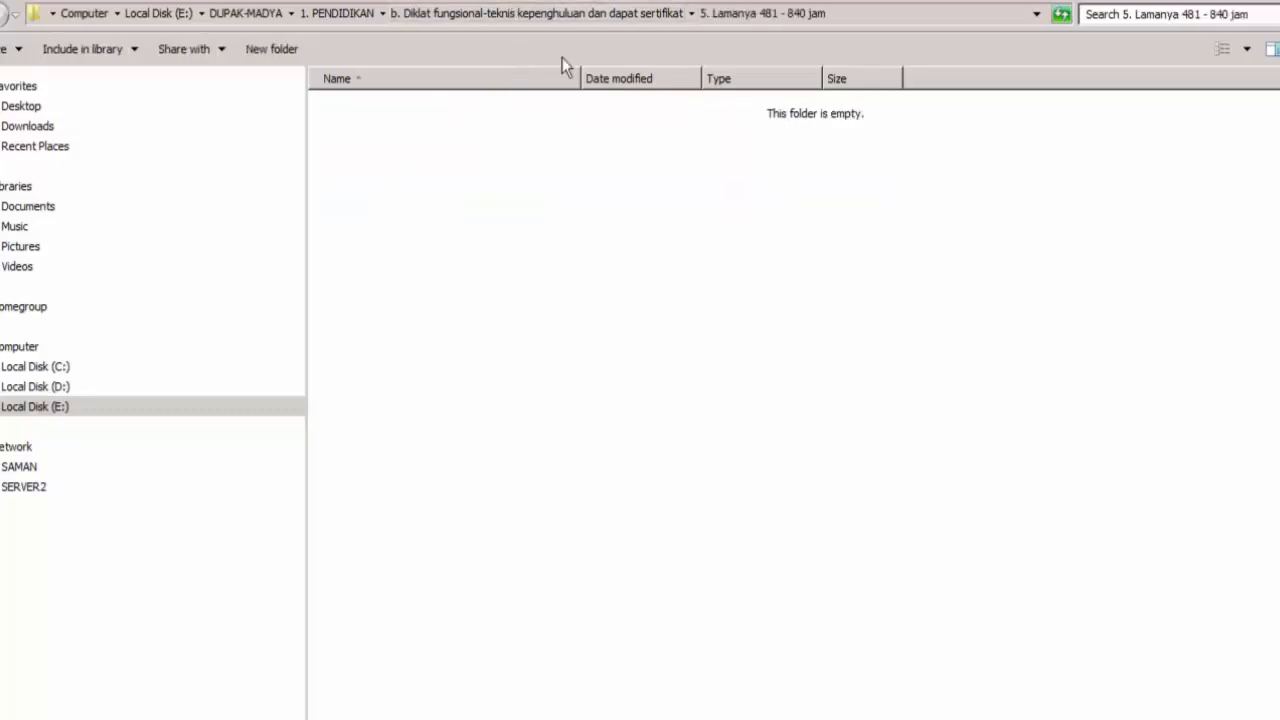
{"action": "left_click", "coordinate": [571, 14]}
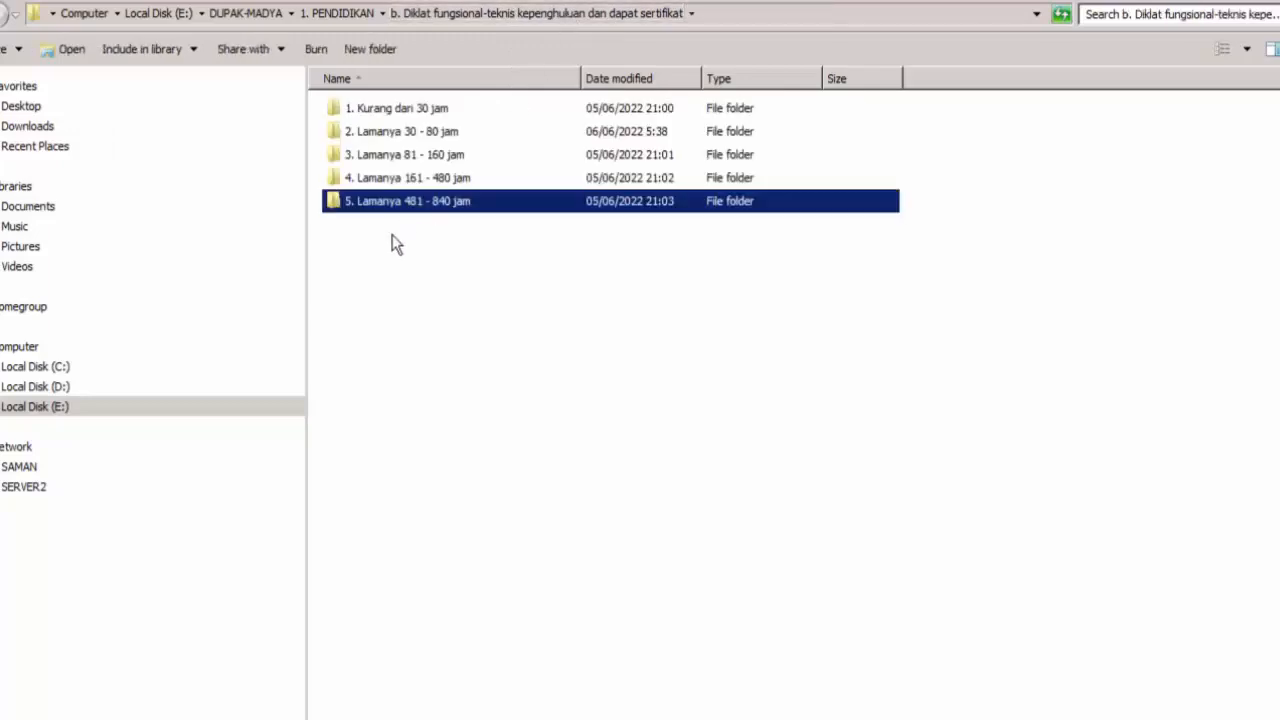
{"action": "left_click", "coordinate": [338, 13]}
{"action": "left_click", "coordinate": [262, 14]}
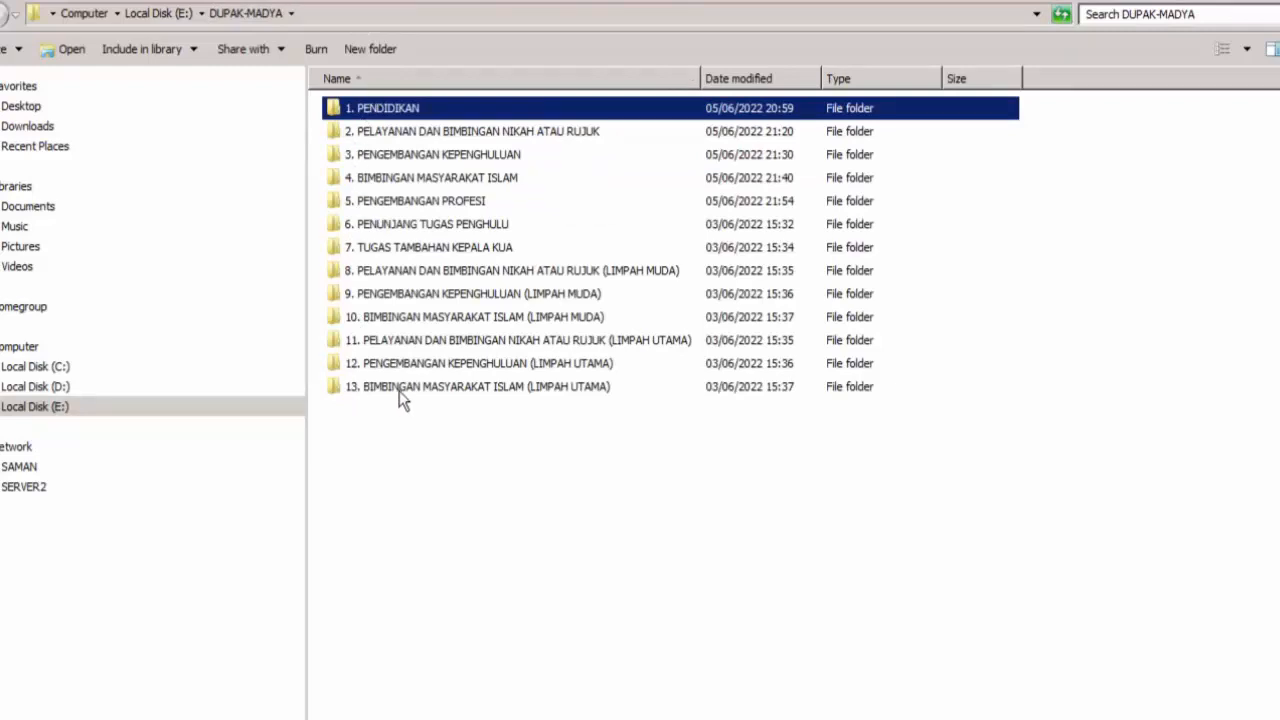
Examine the contents of 6. PENUNJANG TUGAS PENGHULU and 5. PENGEMBANGAN PROFESI, returning to DUPAK-MADYA after each.
{"action": "double_click", "coordinate": [377, 230]}
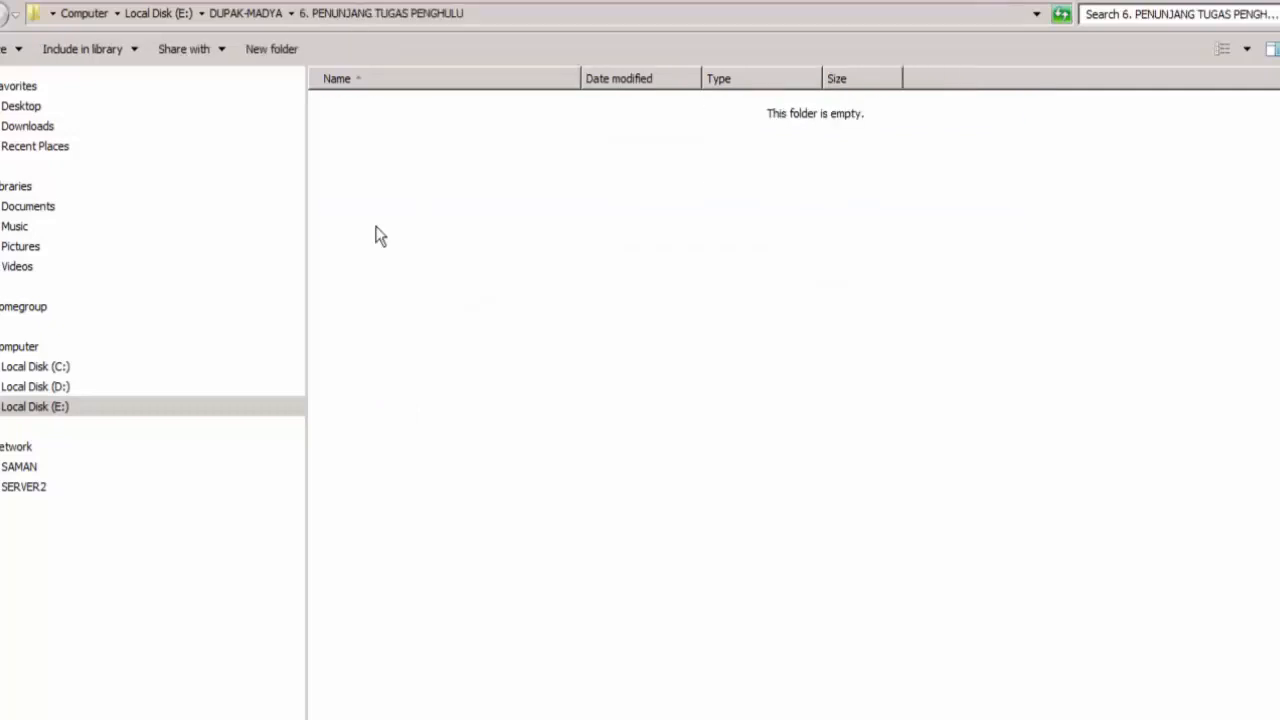
{"action": "left_click", "coordinate": [232, 15]}
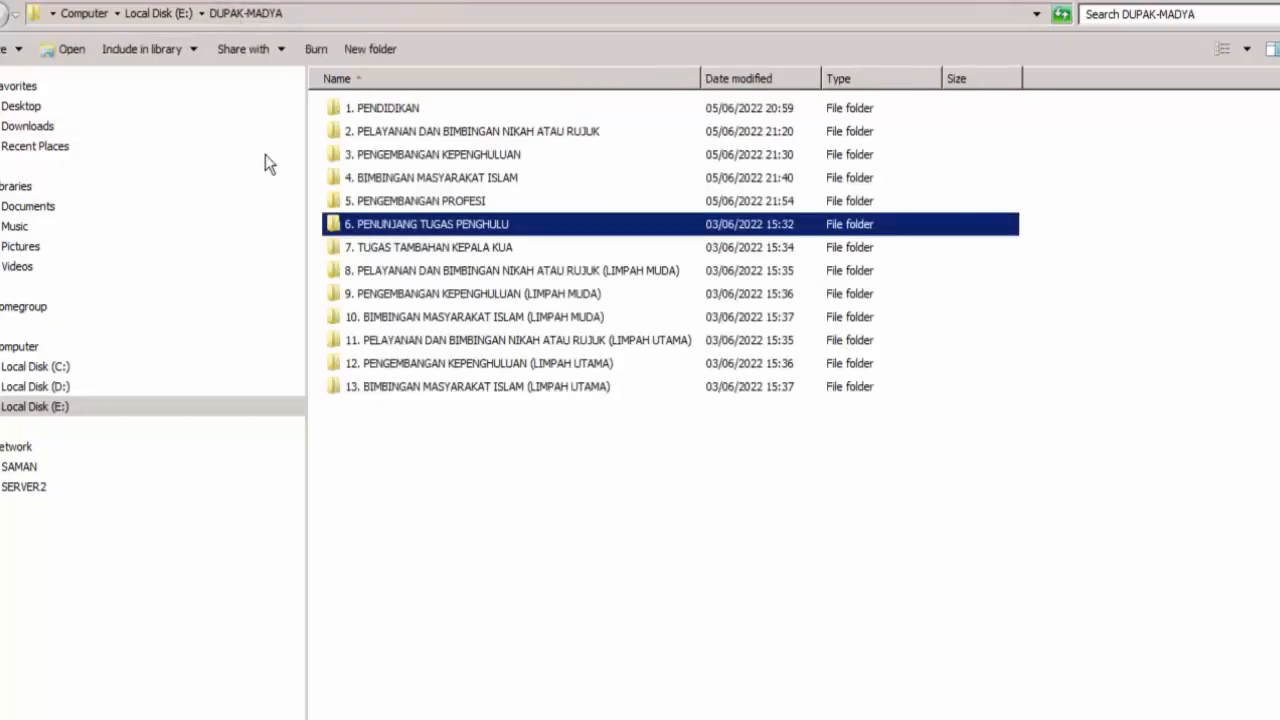
{"action": "double_click", "coordinate": [397, 204]}
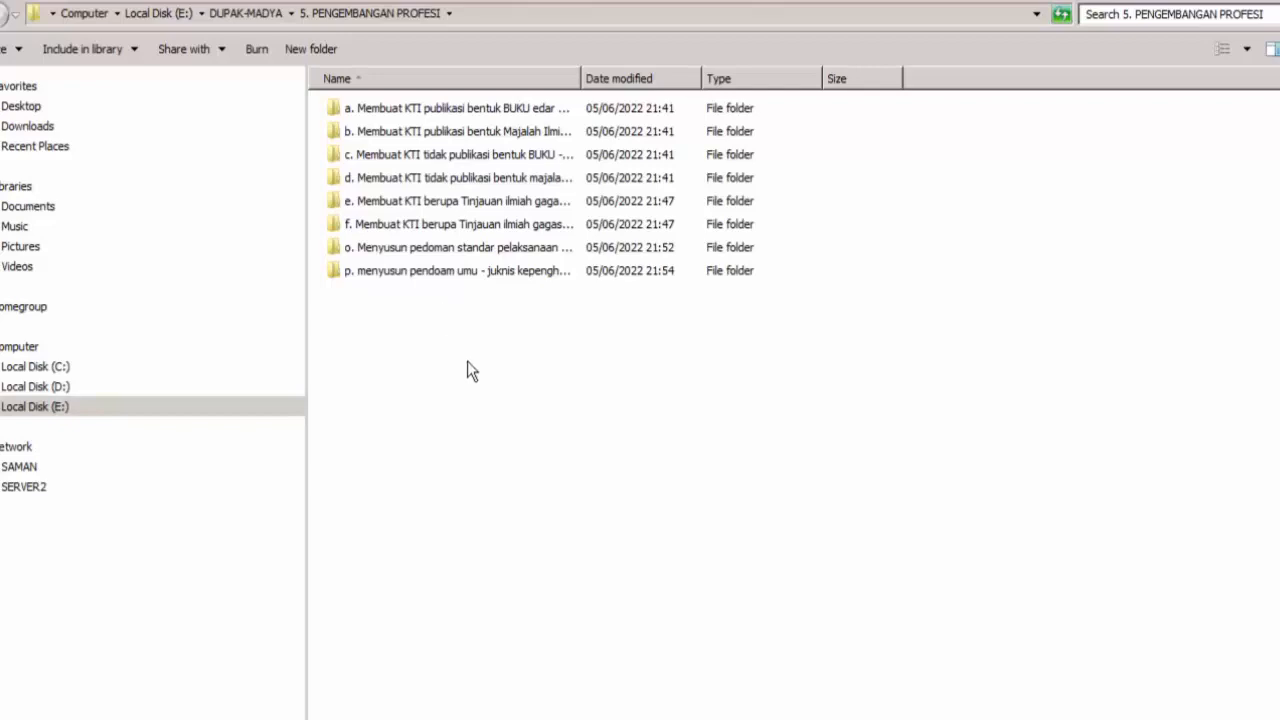
{"action": "left_click", "coordinate": [250, 16]}
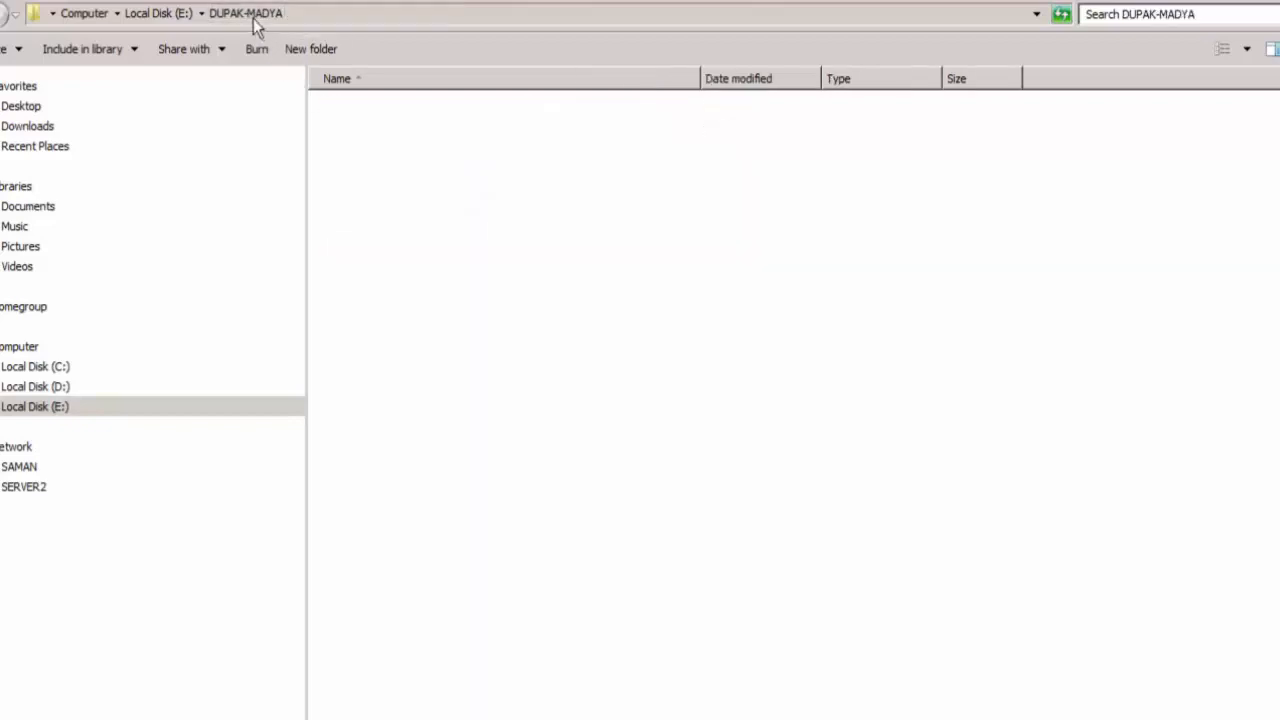
{"action": "left_click", "coordinate": [386, 490]}
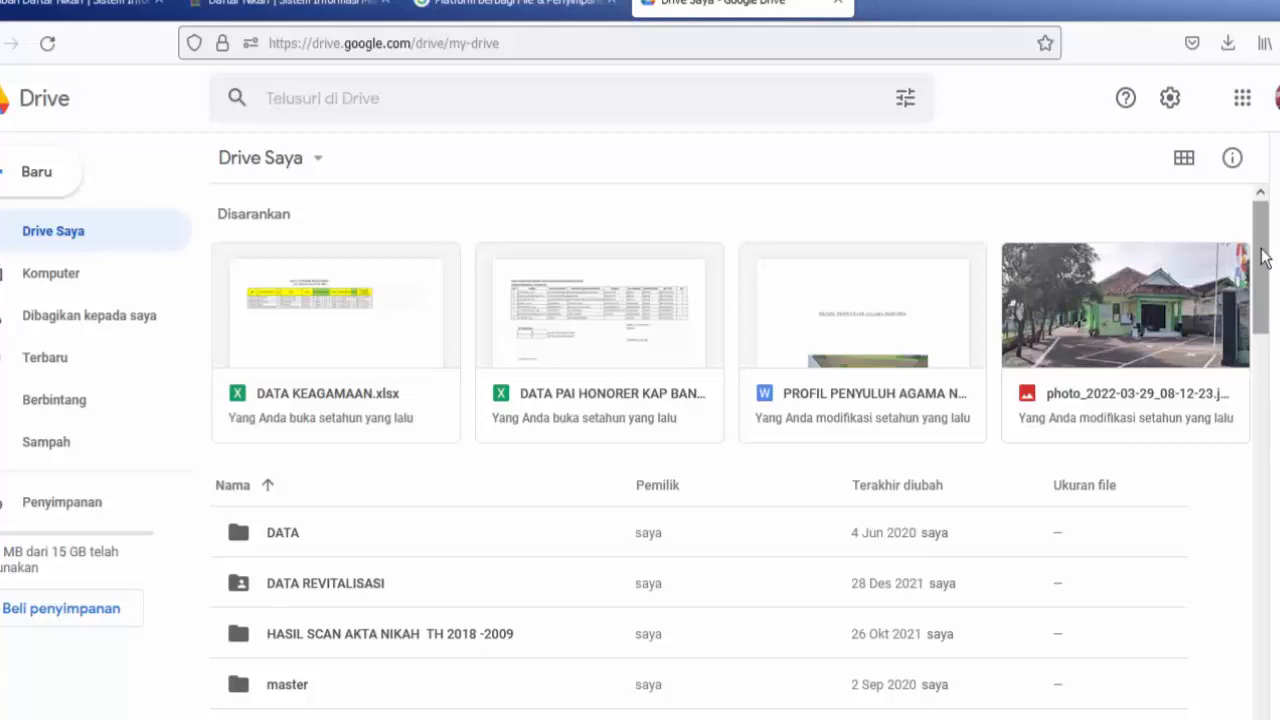
Review the existing Drive Saya items and the options for creating or uploading files and folders, without choosing one.
{"action": "mouse_move", "coordinate": [1260, 251]}
{"action": "left_mouse_down"}
{"action": "mouse_move", "coordinate": [1260, 333]}
{"action": "mouse_move", "coordinate": [1259, 253]}
{"action": "mouse_move", "coordinate": [1250, 271]}
{"action": "left_mouse_up"}
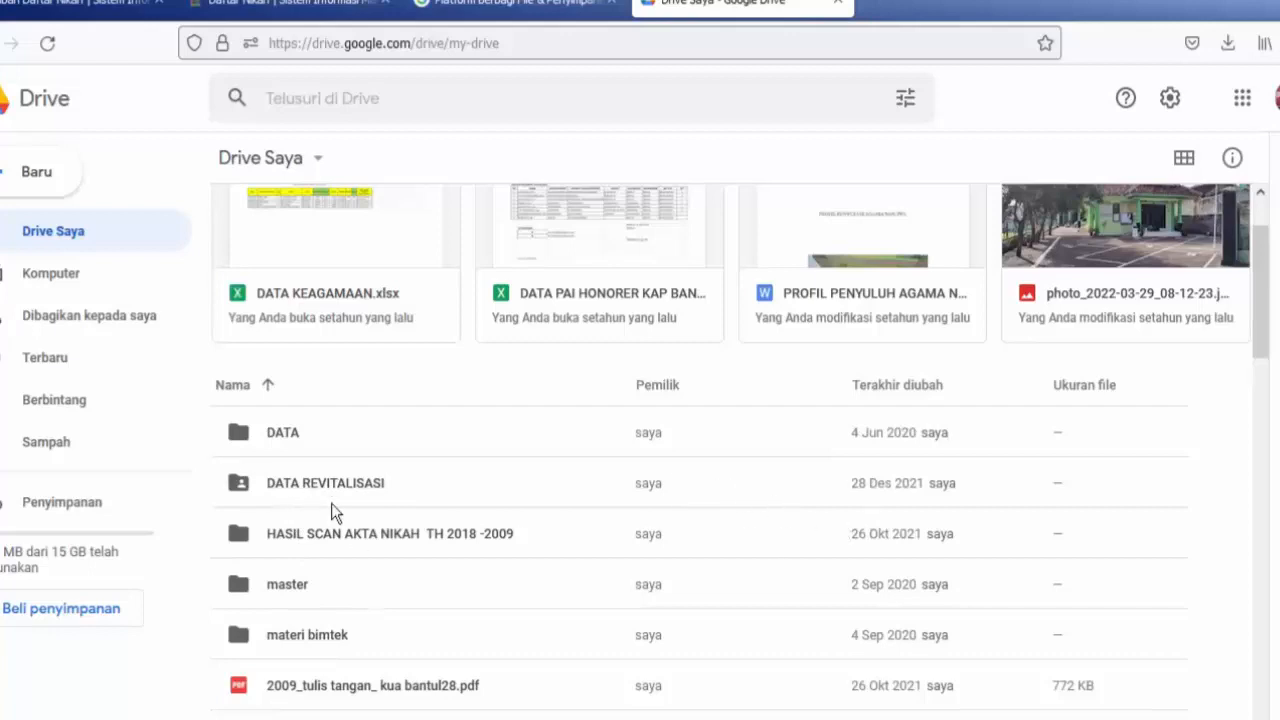
{"action": "left_click", "coordinate": [22, 178]}
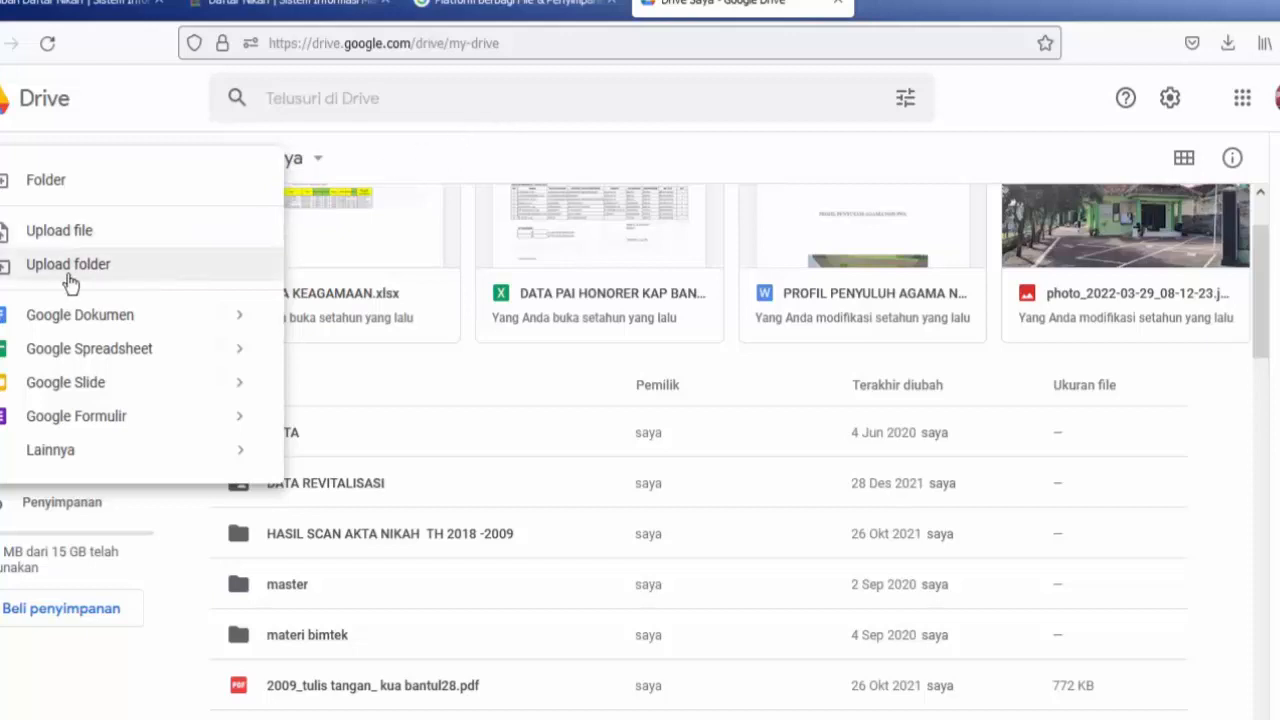
{"action": "left_click", "coordinate": [442, 134]}
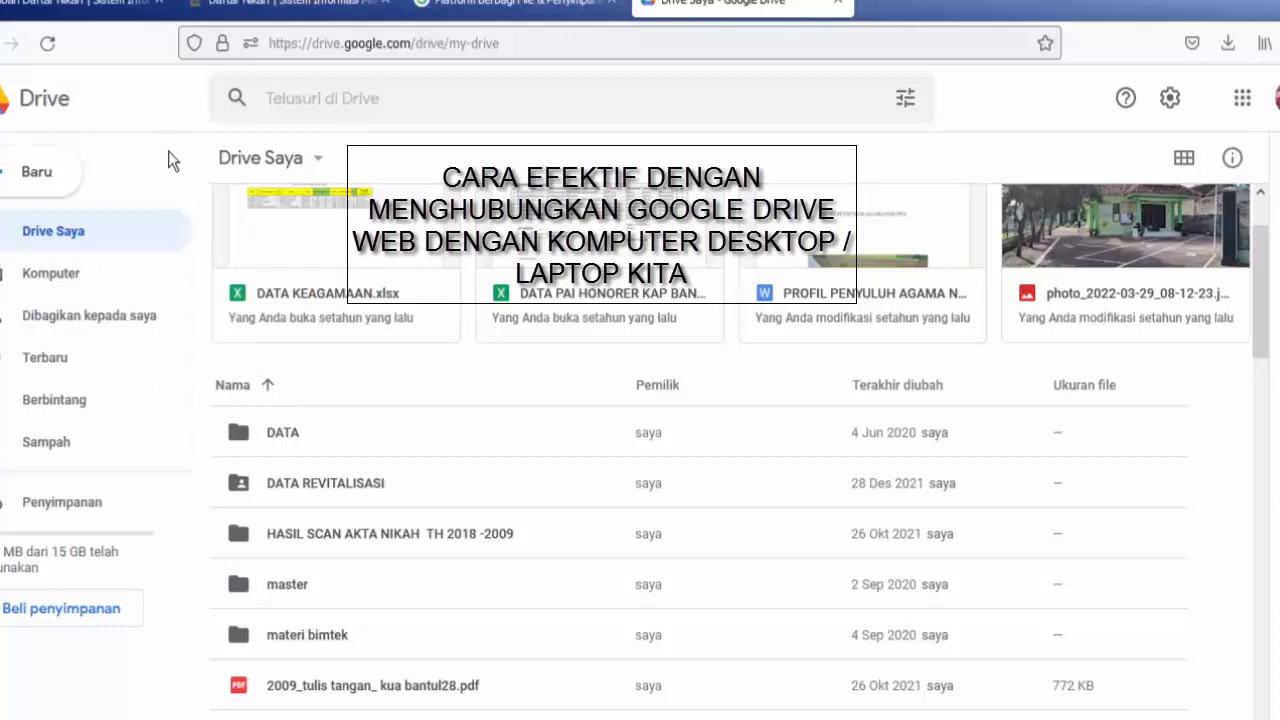
Check the synced computers in Google Drive and download the Drive for desktop installer.
{"action": "left_click", "coordinate": [38, 285]}
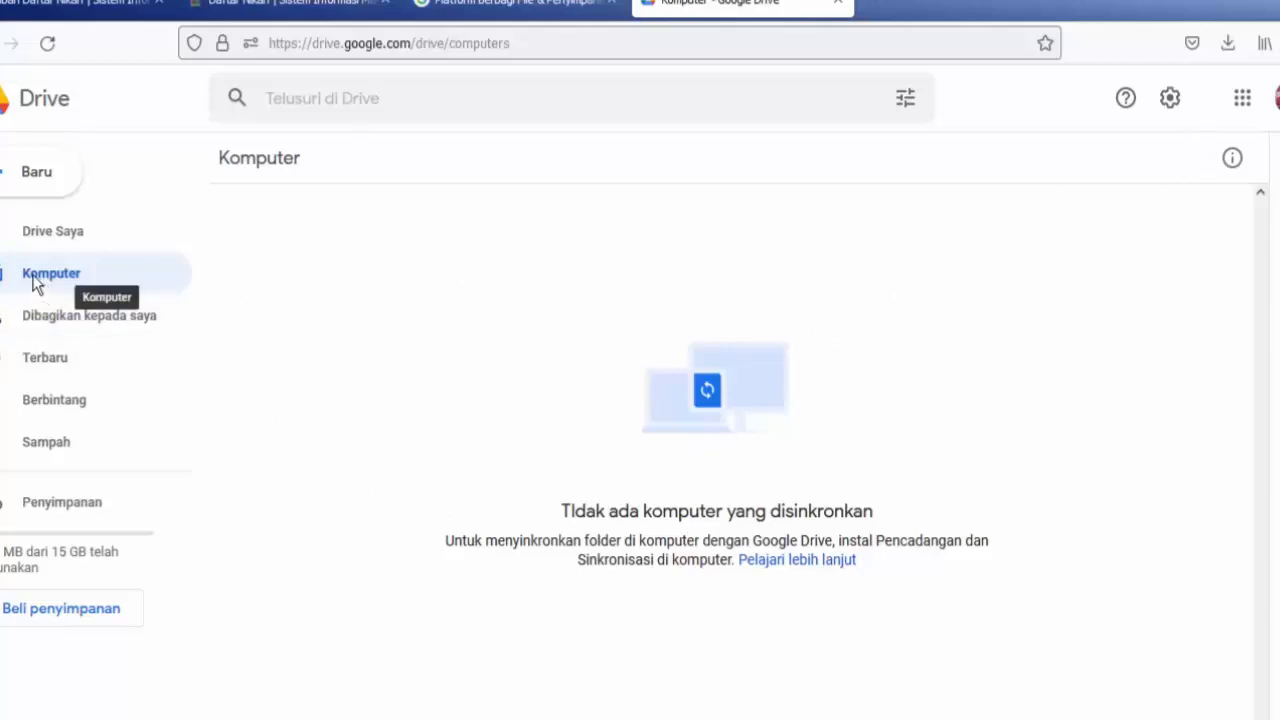
{"action": "left_click", "coordinate": [1169, 99]}
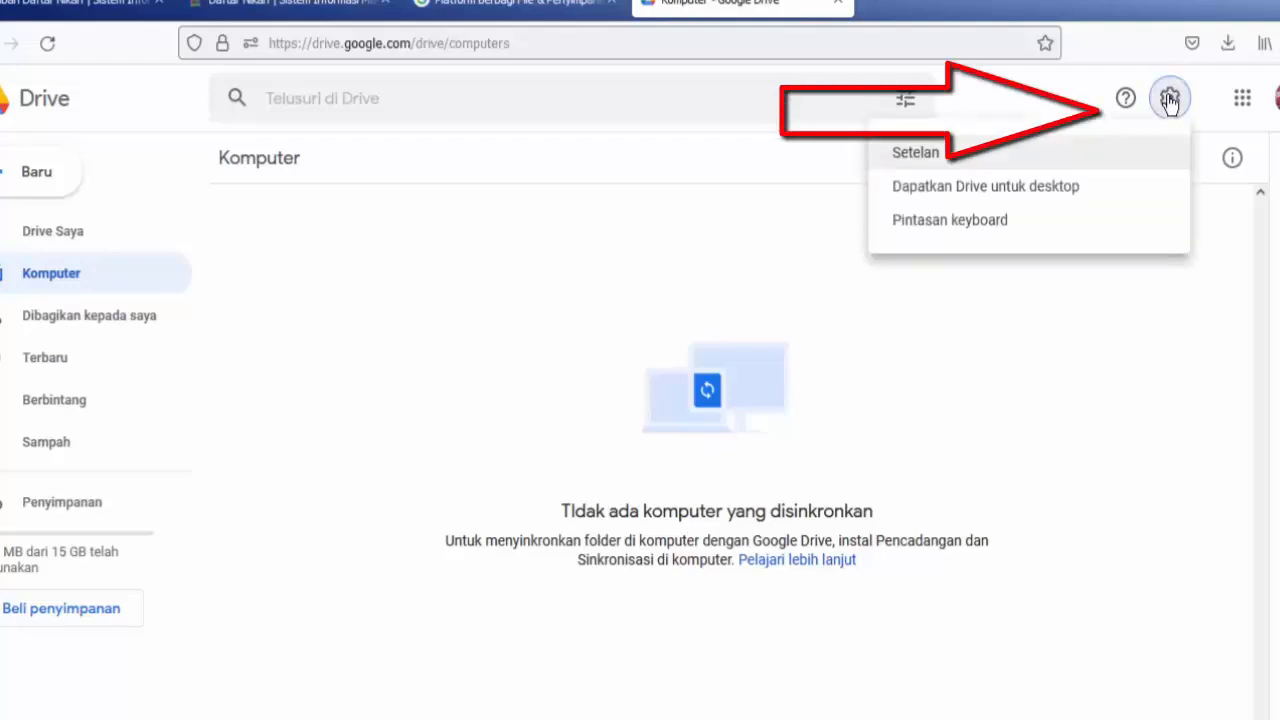
{"action": "left_click", "coordinate": [955, 192]}
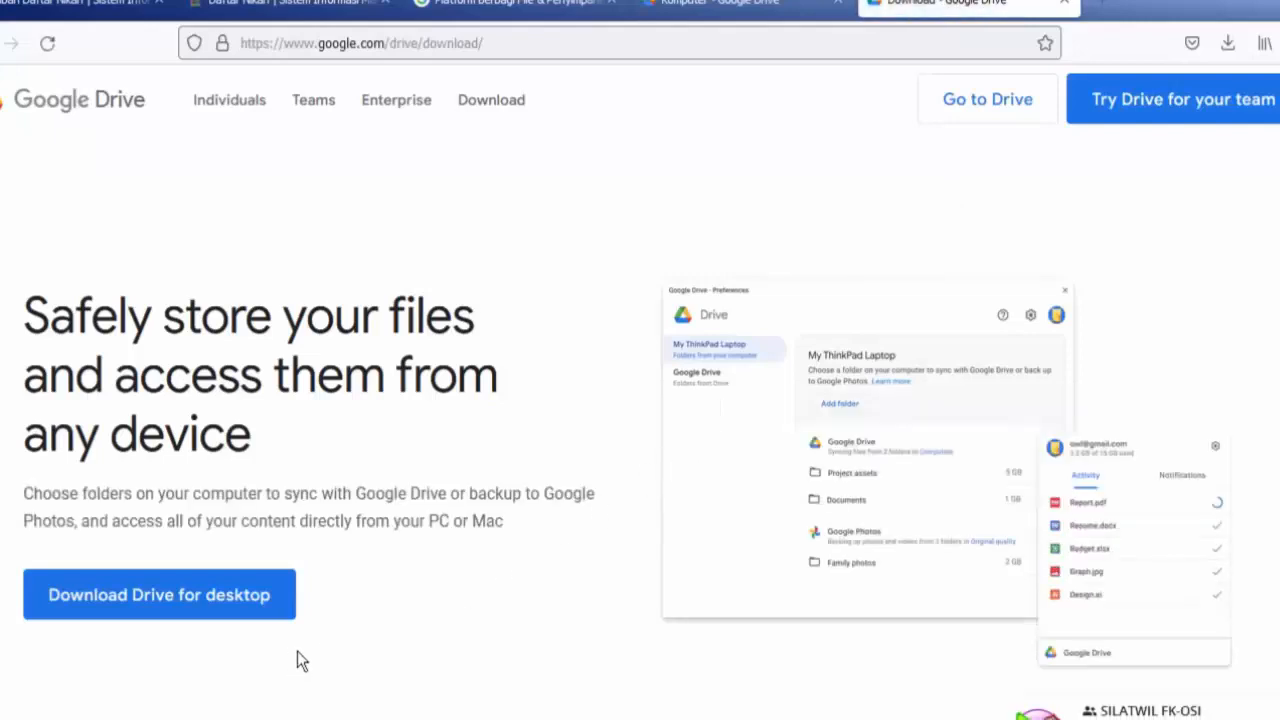
{"action": "left_click", "coordinate": [155, 606]}
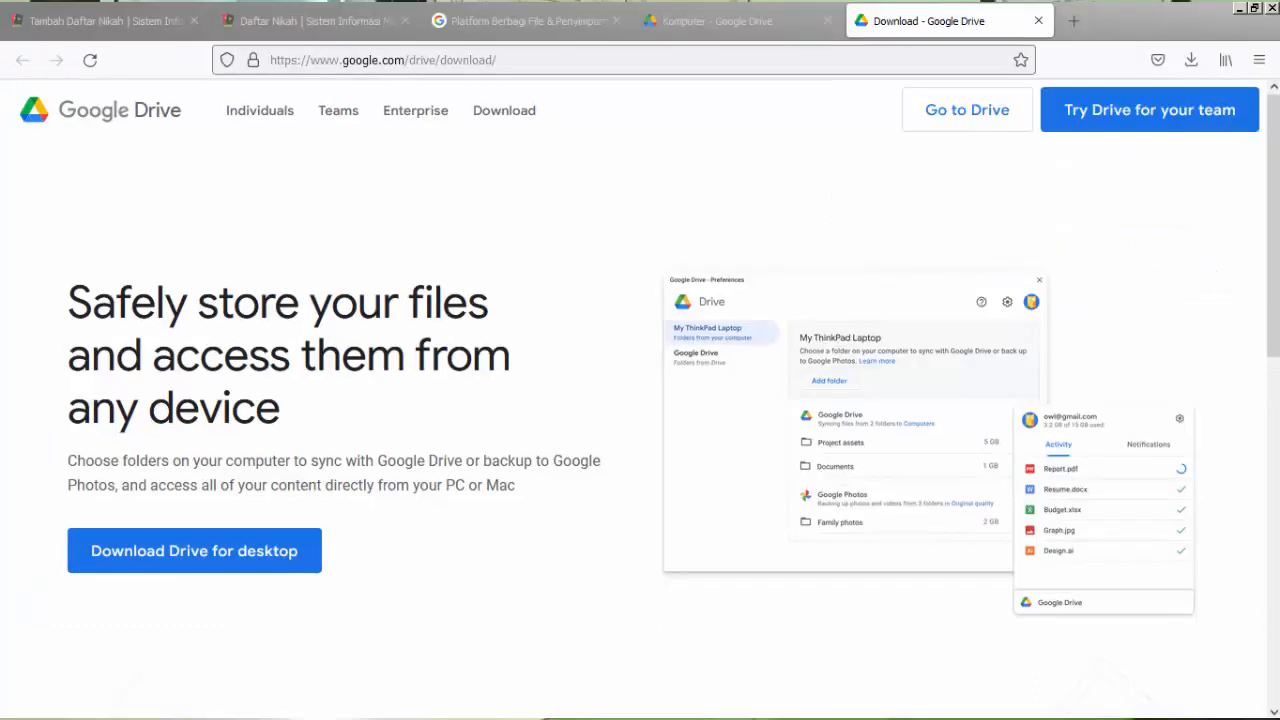
Run the downloaded GoogleDriveSetup.exe and accept the security warning.
{"action": "left_click", "coordinate": [1193, 62]}
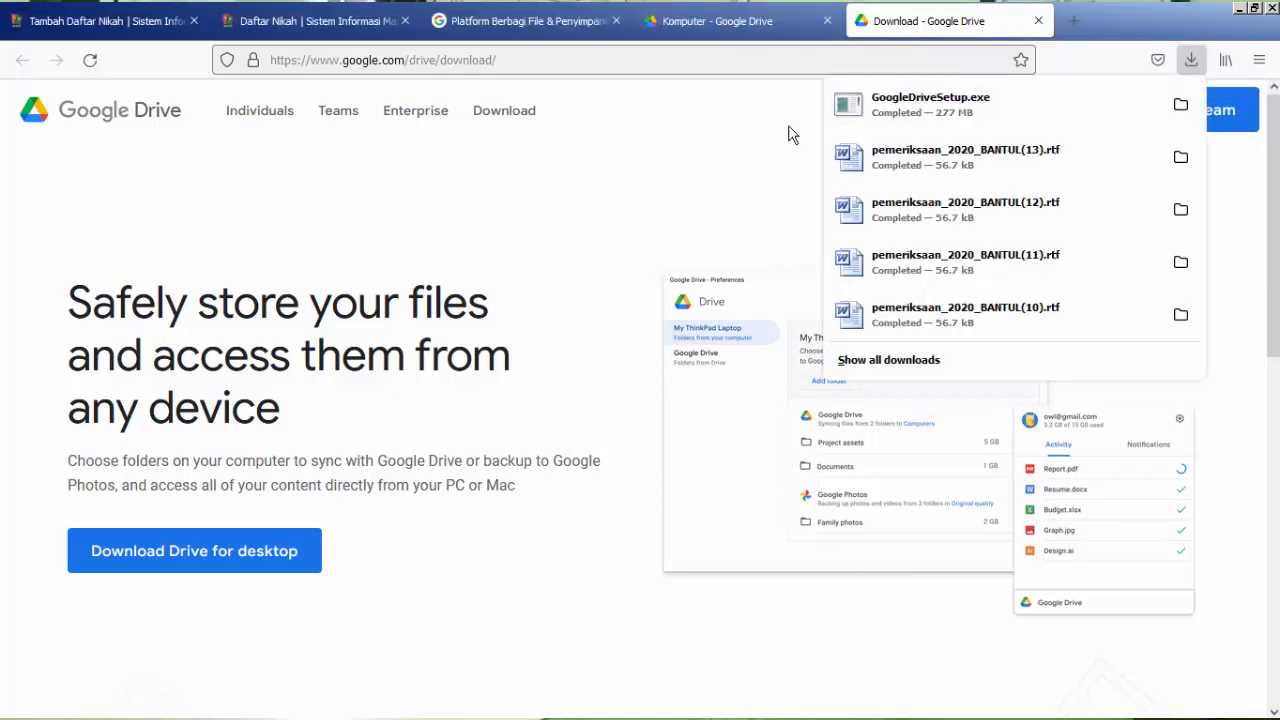
{"action": "left_click", "coordinate": [1012, 106]}
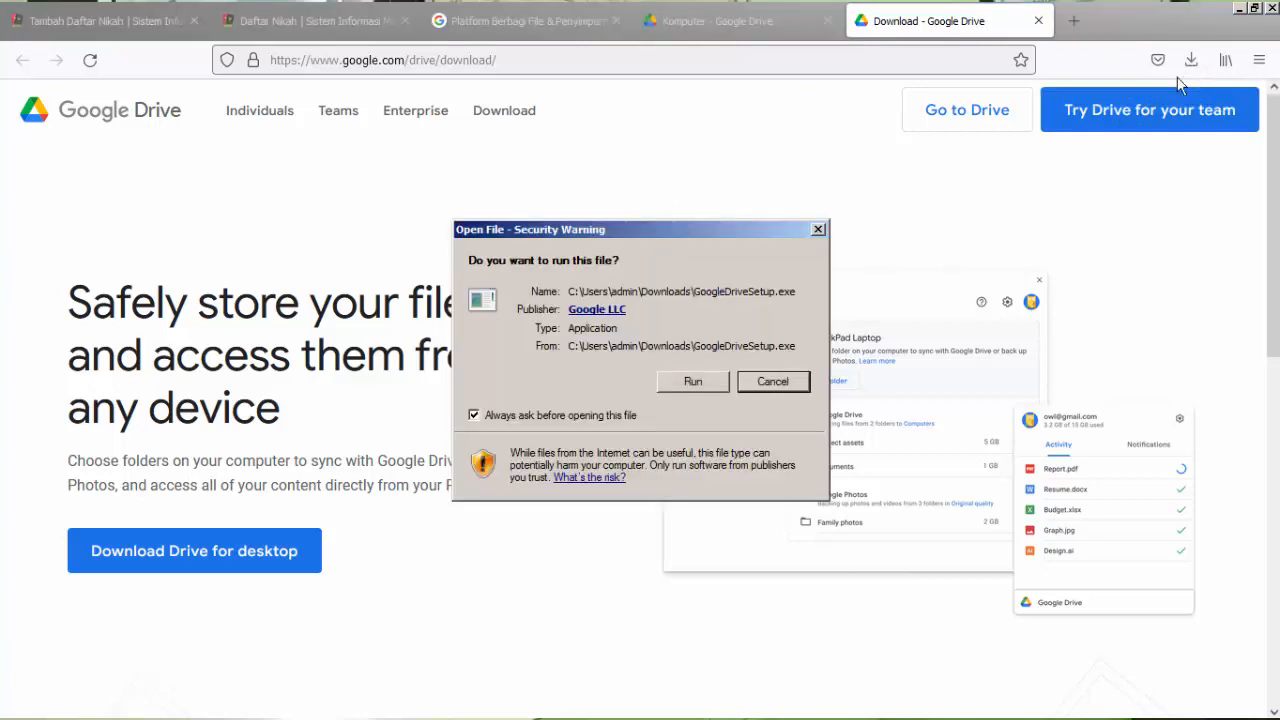
{"action": "left_click", "coordinate": [694, 386]}
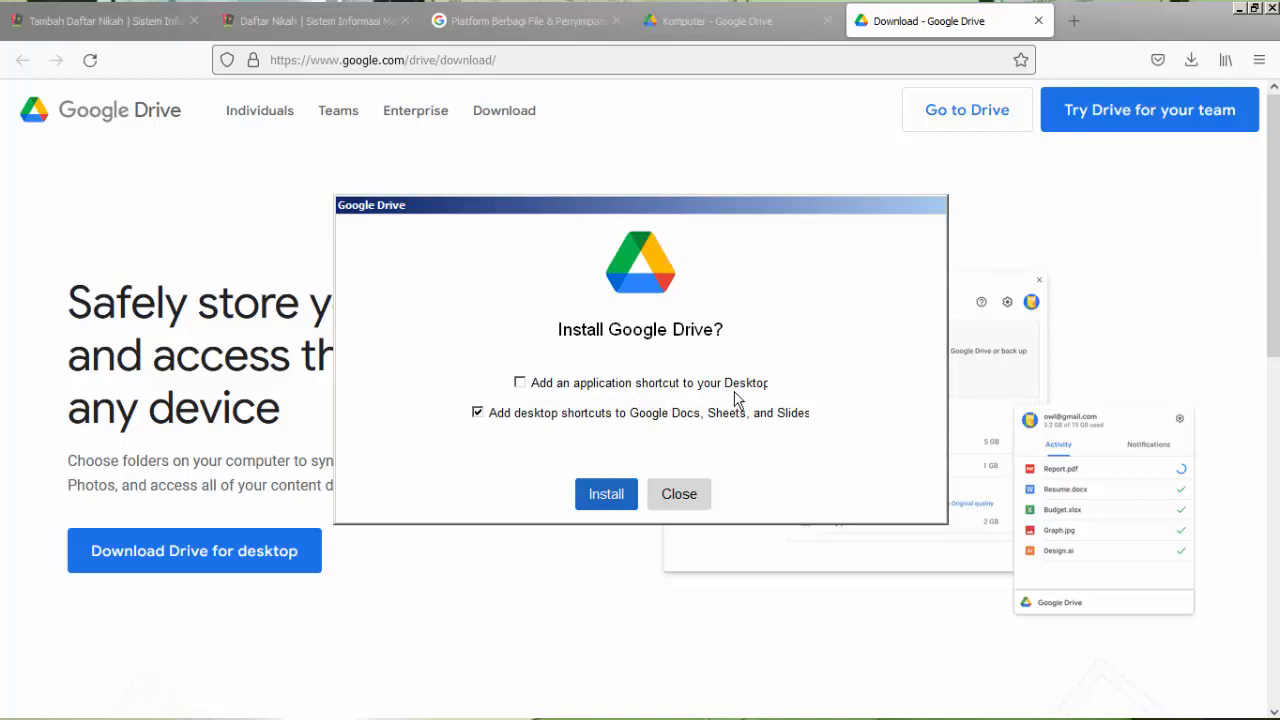
Install Google Drive with the desktop application shortcut enabled, toggle the Docs, Sheets, and Slides shortcuts option, and close the finished installer.
{"action": "left_click", "coordinate": [520, 384]}
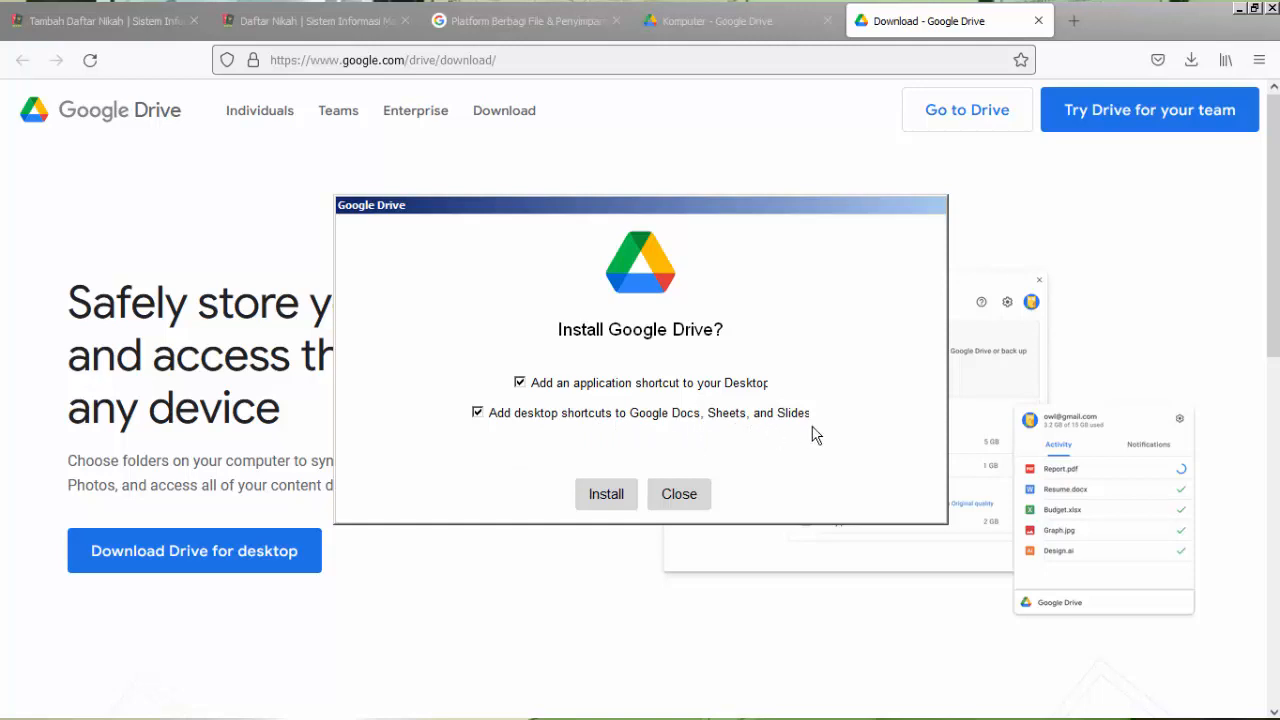
{"action": "left_click", "coordinate": [478, 413]}
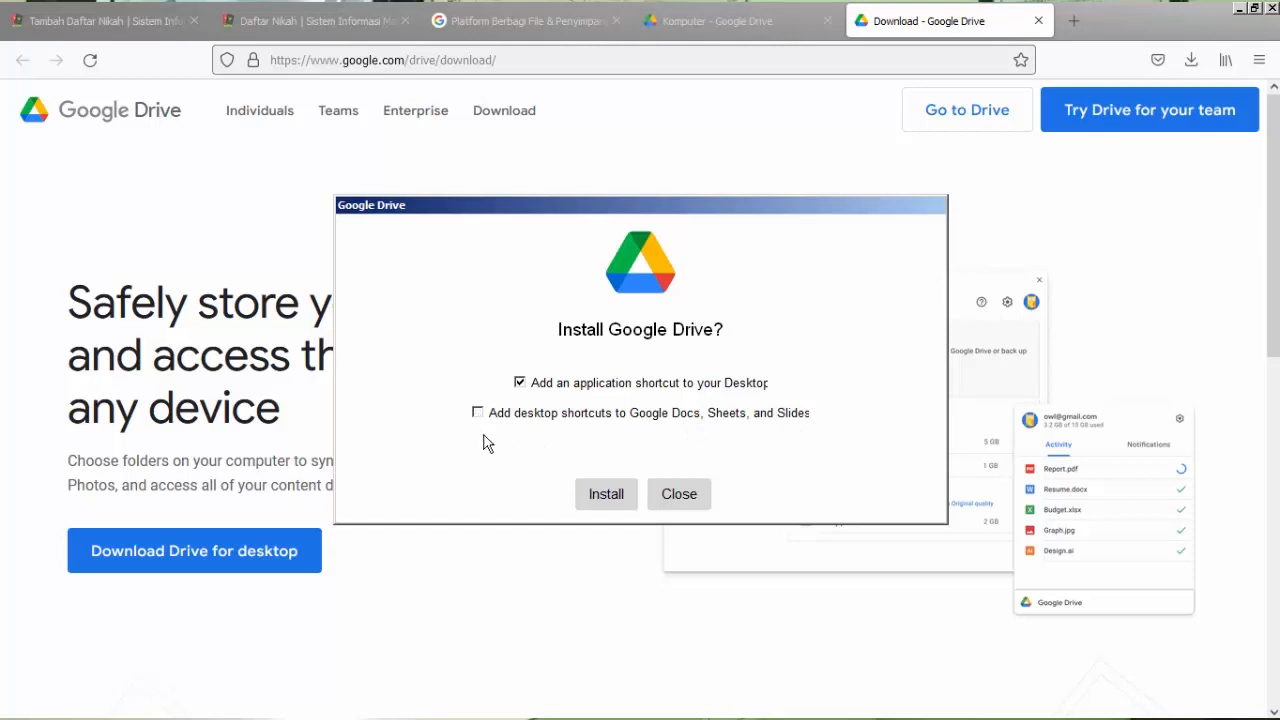
{"action": "left_click", "coordinate": [605, 494]}
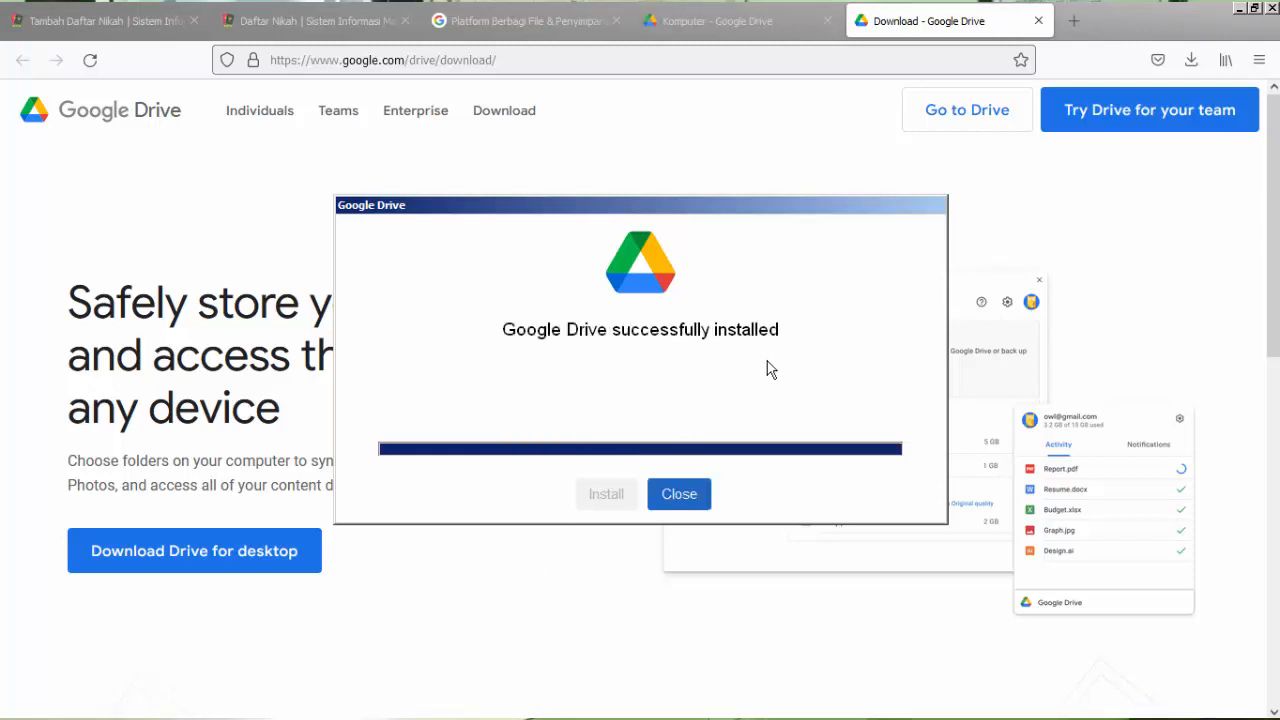
{"action": "left_click", "coordinate": [679, 494]}
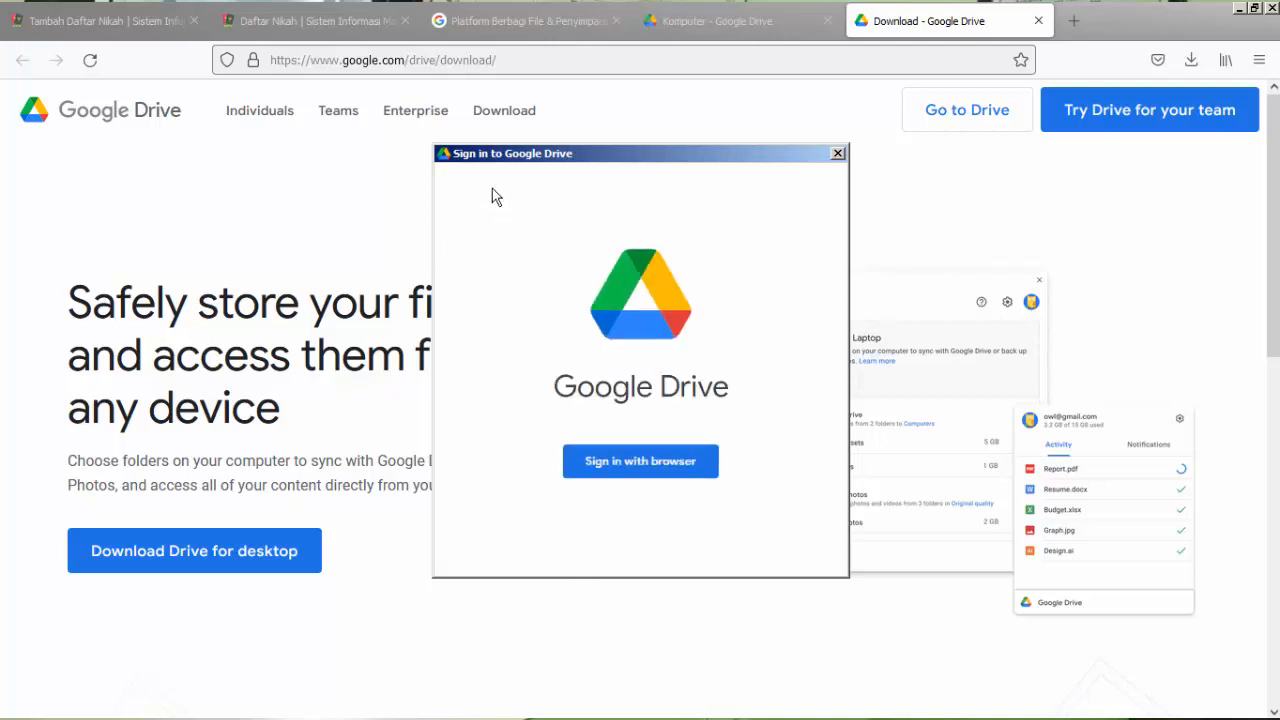
Sign in to Google Drive for desktop through the browser with the listed account, close the authentication page, and dismiss the file-loading notice.
{"action": "left_click", "coordinate": [644, 465]}
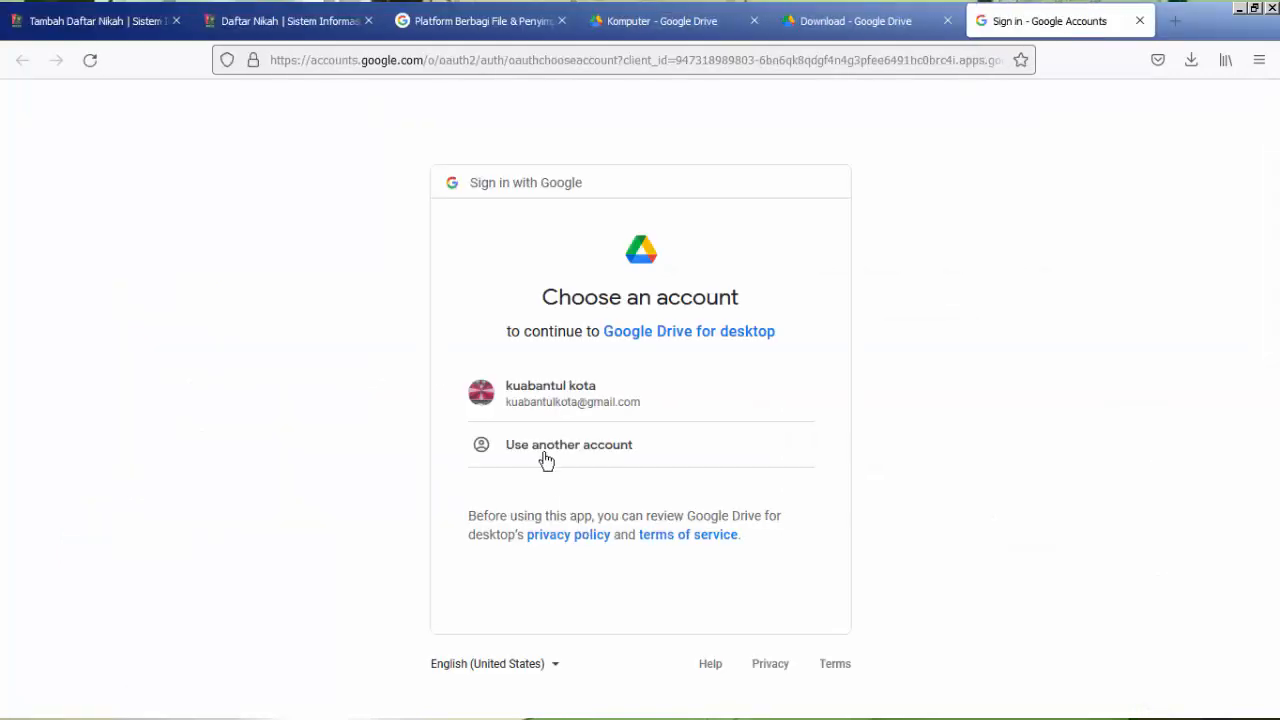
{"action": "left_click", "coordinate": [531, 393]}
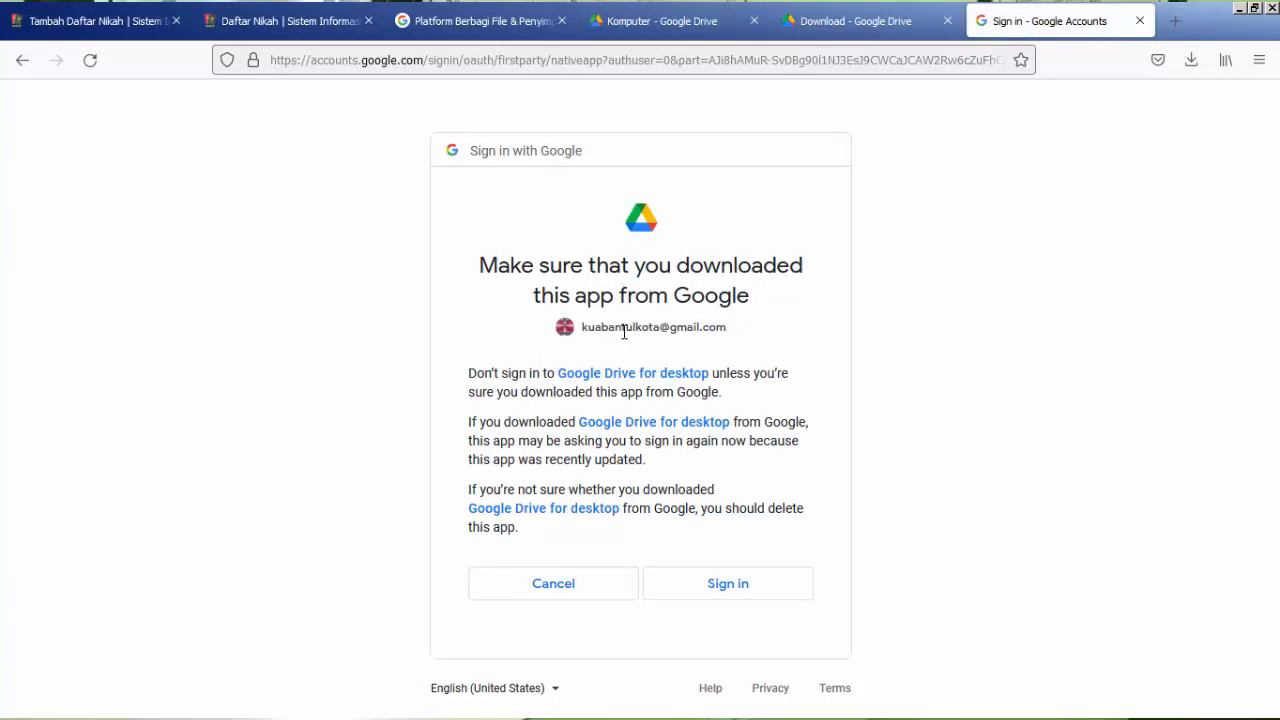
{"action": "left_click", "coordinate": [721, 594]}
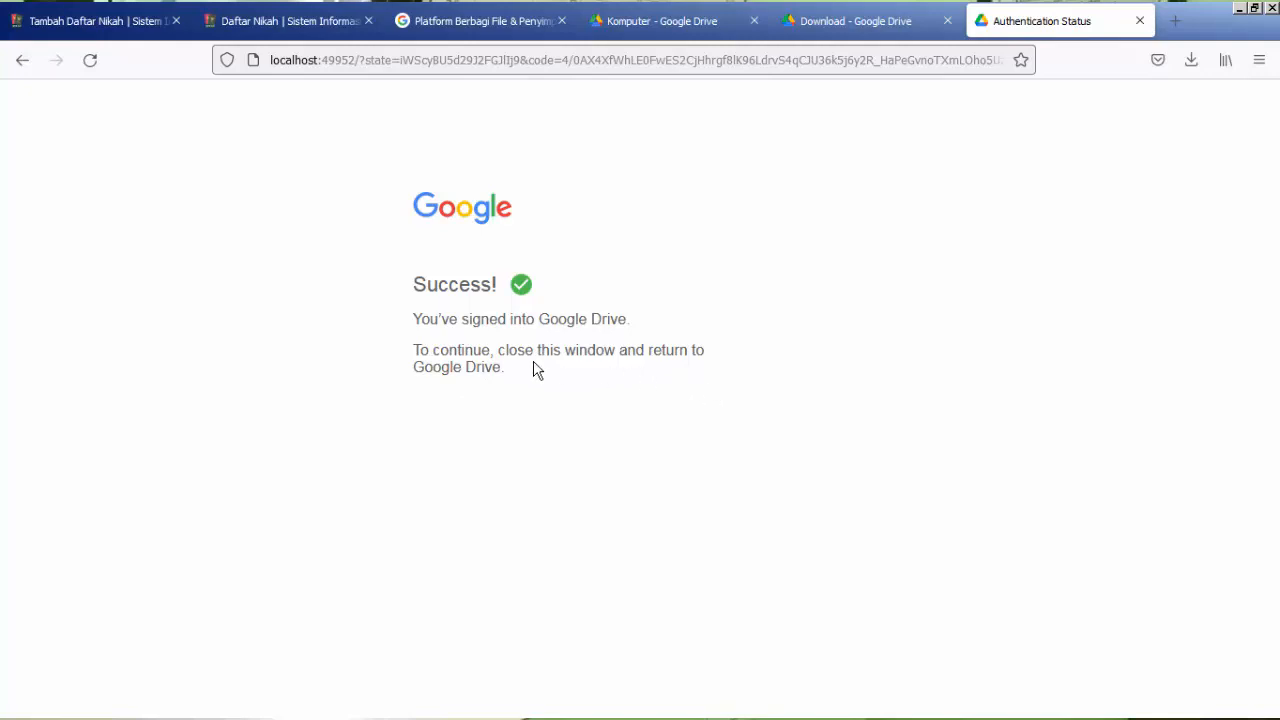
{"action": "left_click", "coordinate": [1140, 21]}
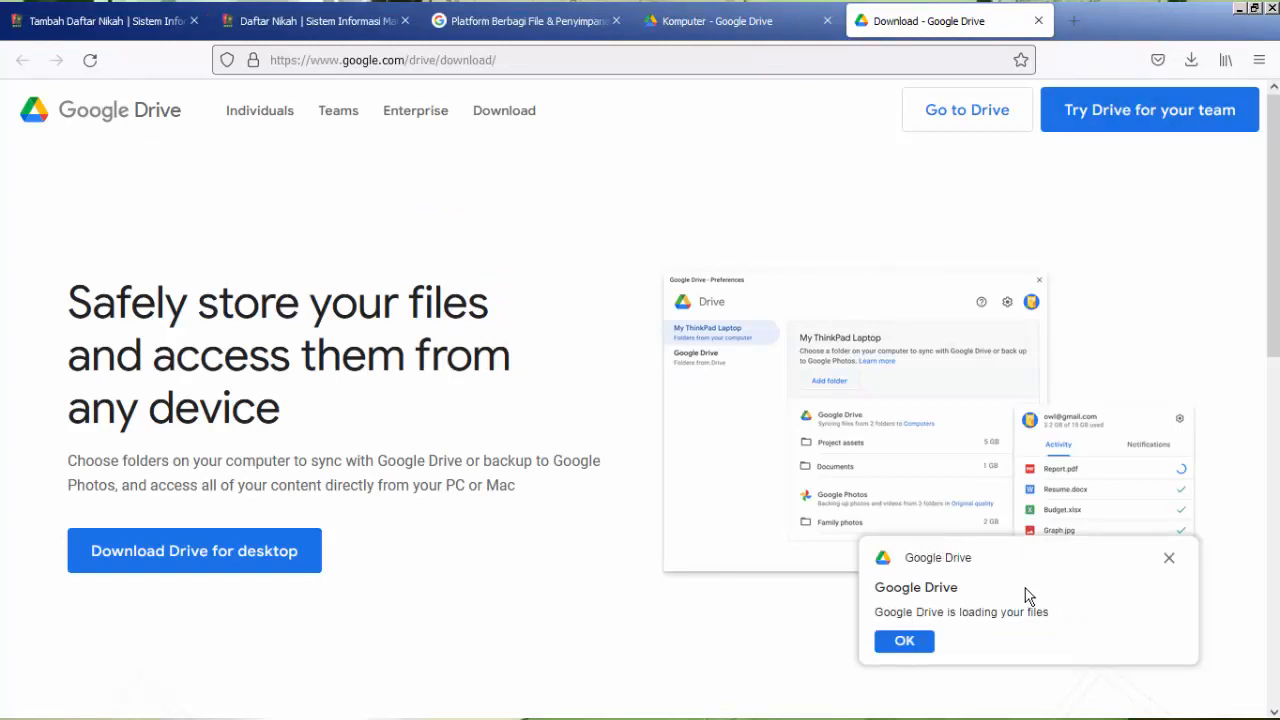
{"action": "left_click", "coordinate": [905, 643]}
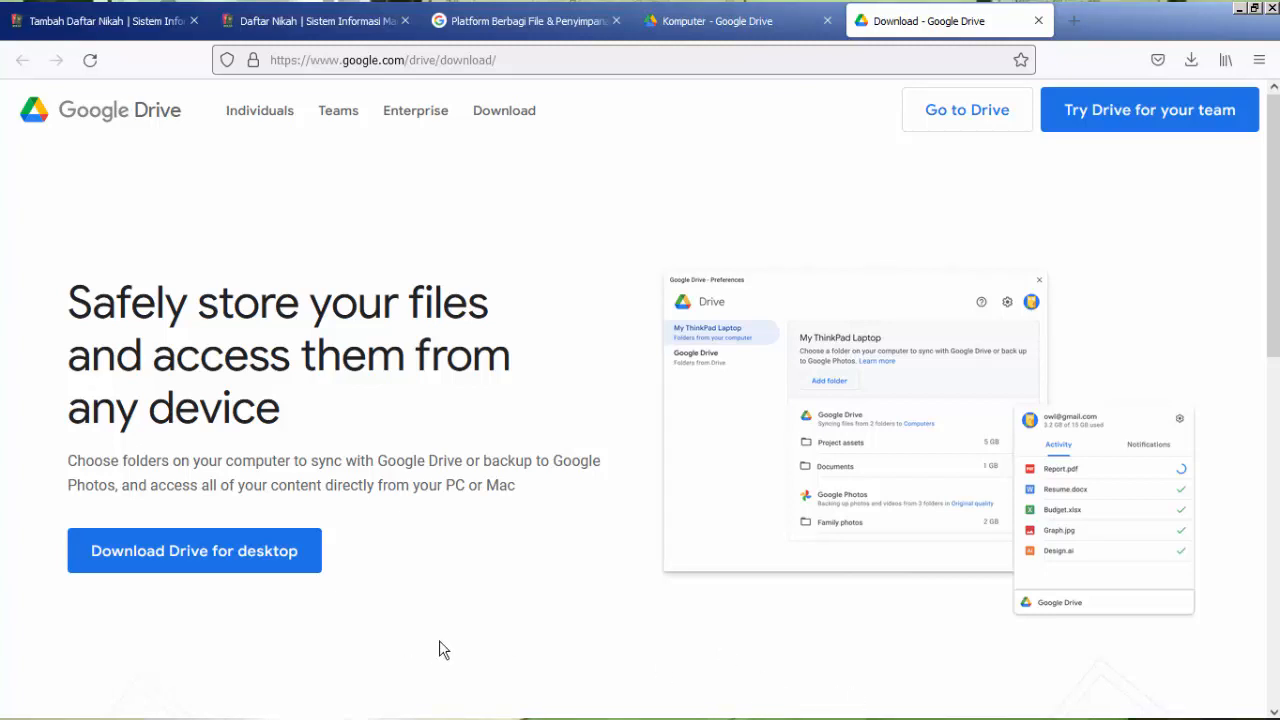
Open the Google Drive for desktop preferences and decline the introductory tour.
{"action": "mouse_move", "coordinate": [600, 712]}
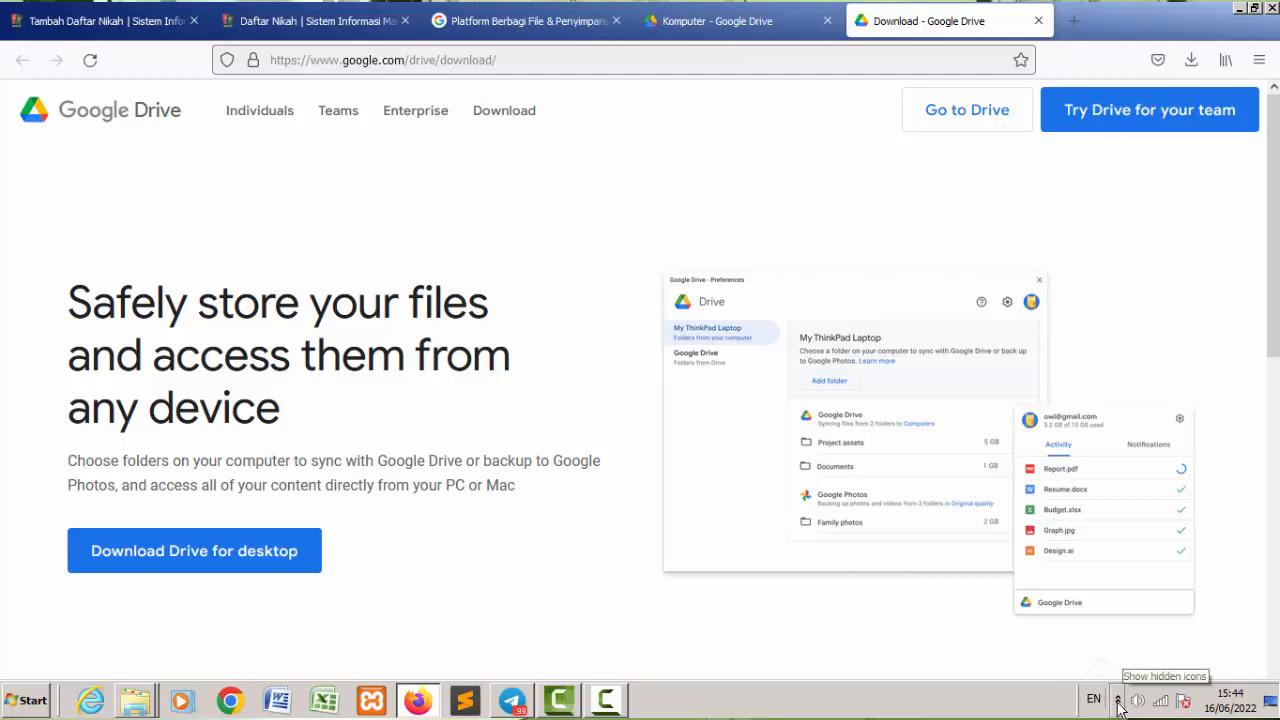
{"action": "left_click", "coordinate": [1119, 703]}
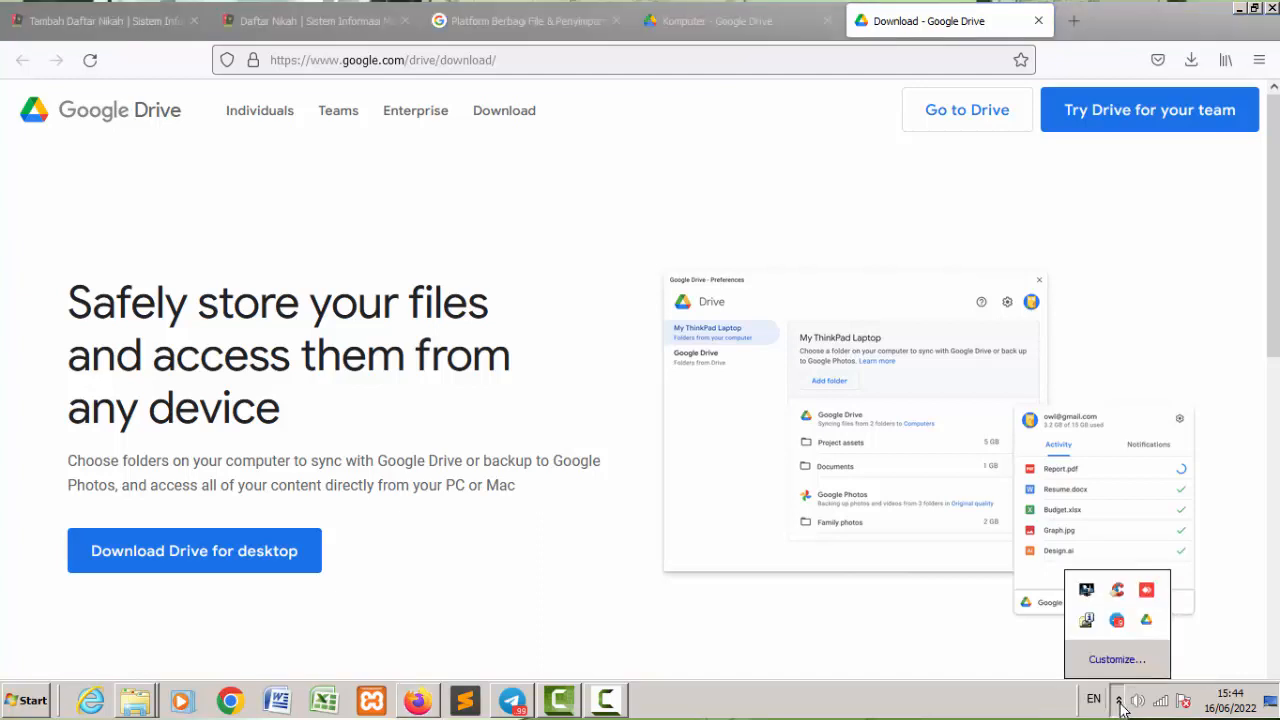
{"action": "left_click", "coordinate": [1148, 625]}
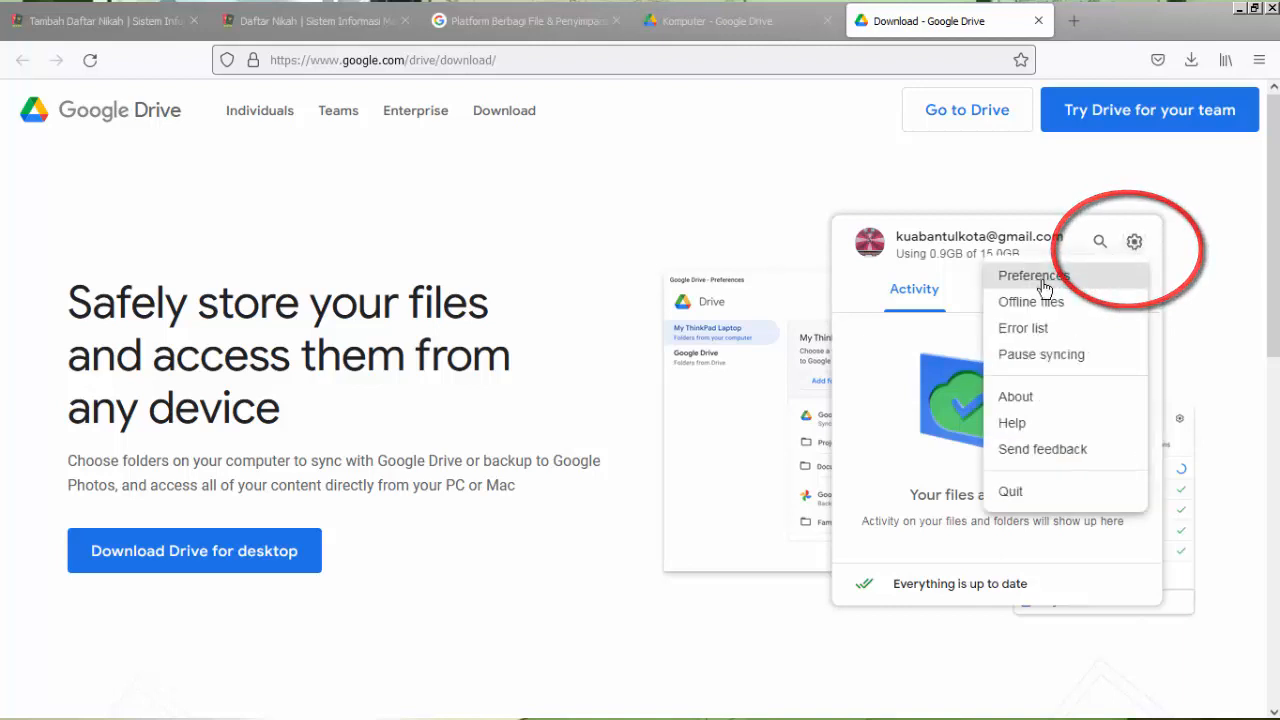
{"action": "left_click", "coordinate": [1040, 280]}
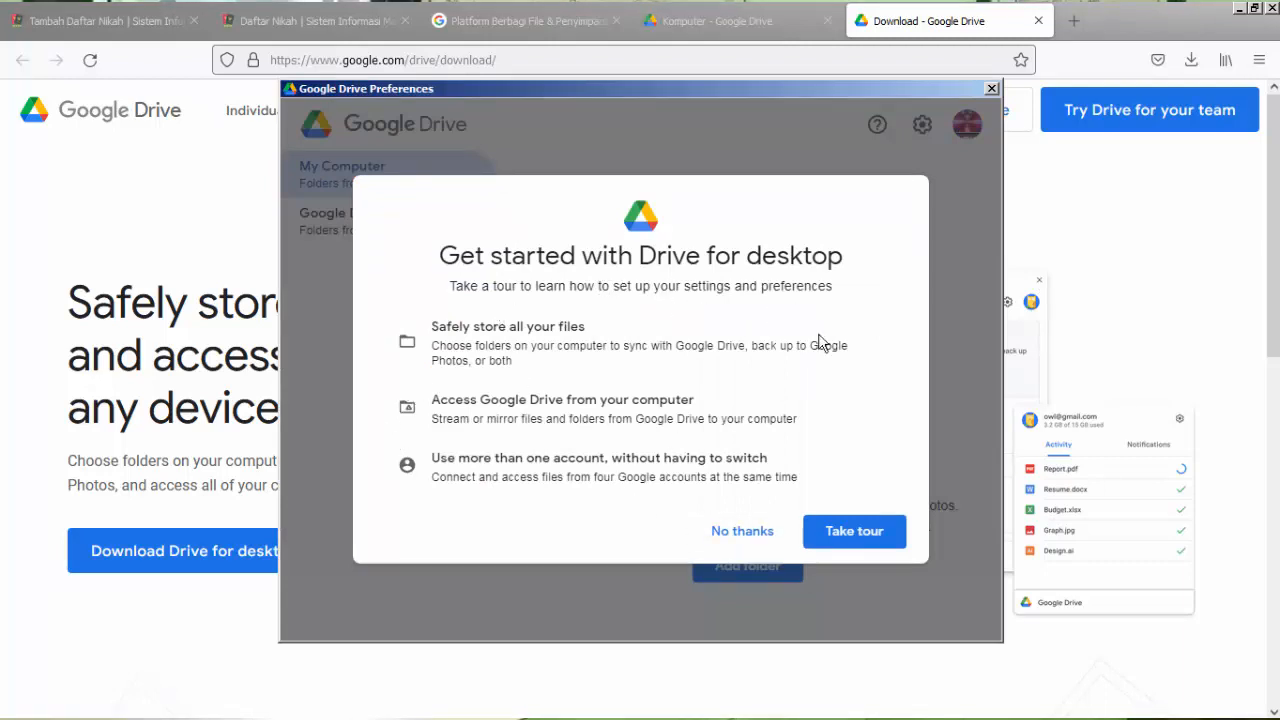
{"action": "left_click", "coordinate": [729, 546]}
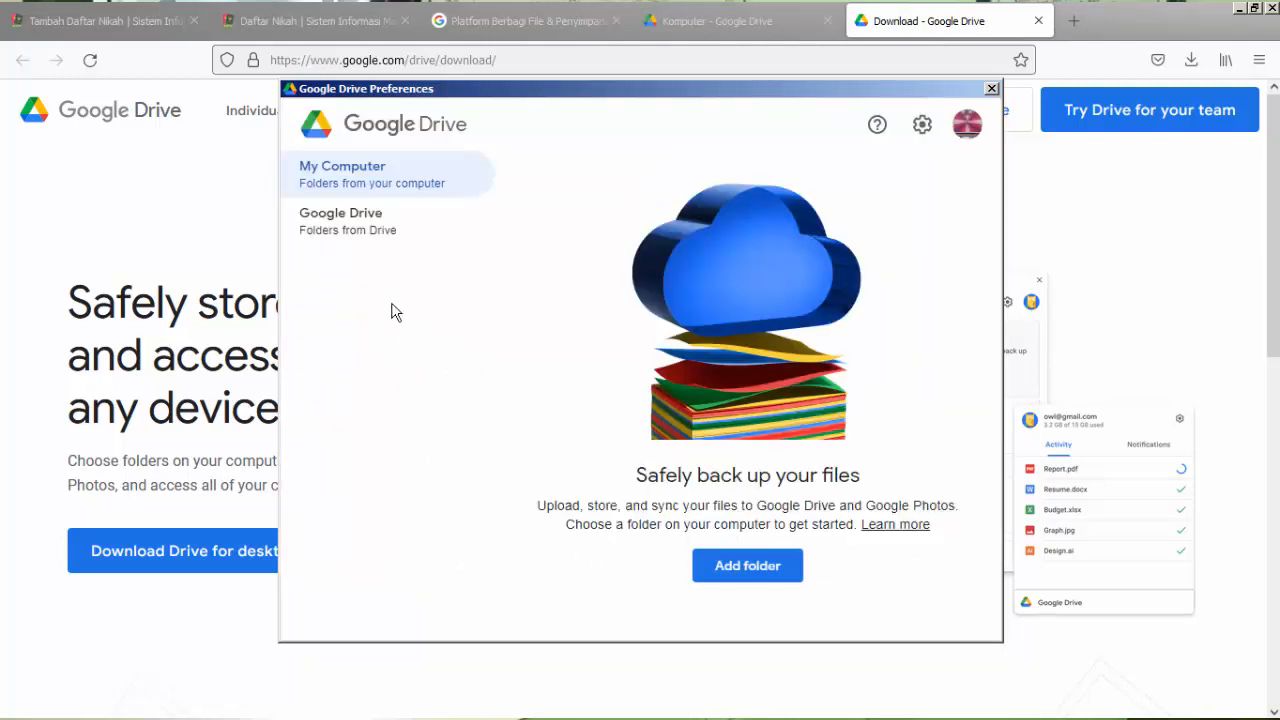
Set My Drive syncing to Mirror files, go through the local folder location choice, and save the preferences.
{"action": "left_click", "coordinate": [341, 228]}
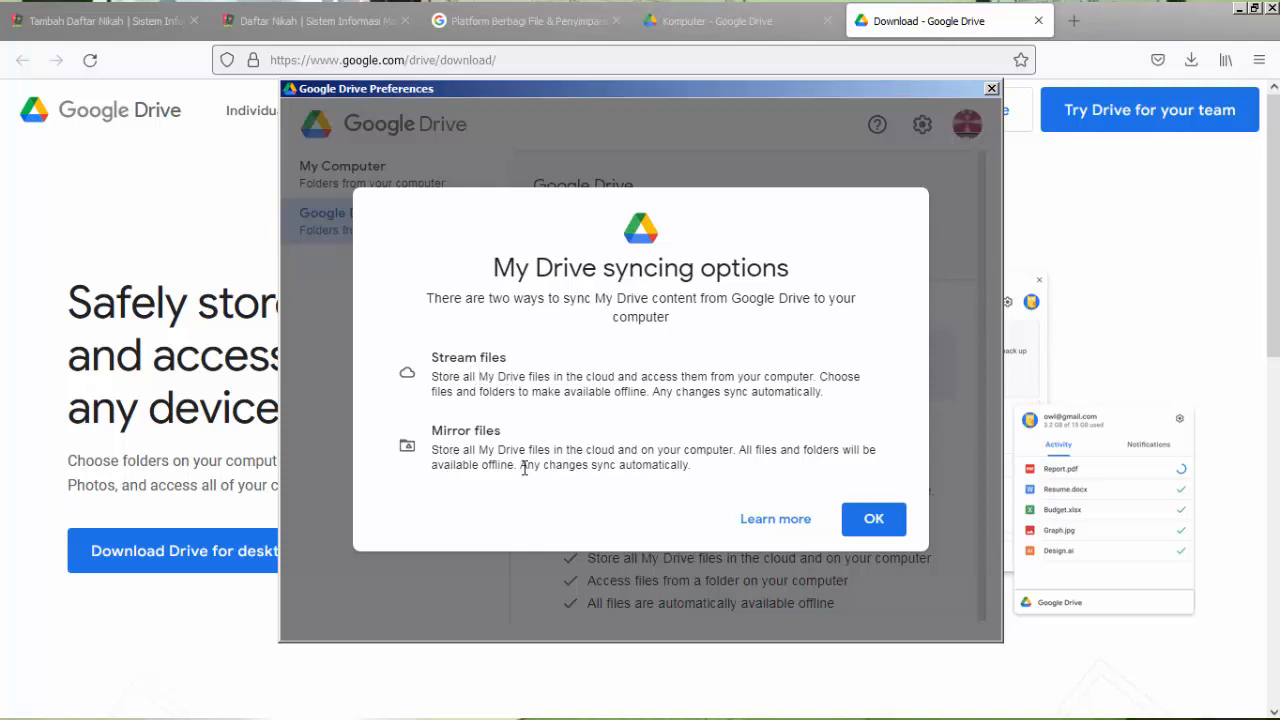
{"action": "left_click", "coordinate": [872, 520]}
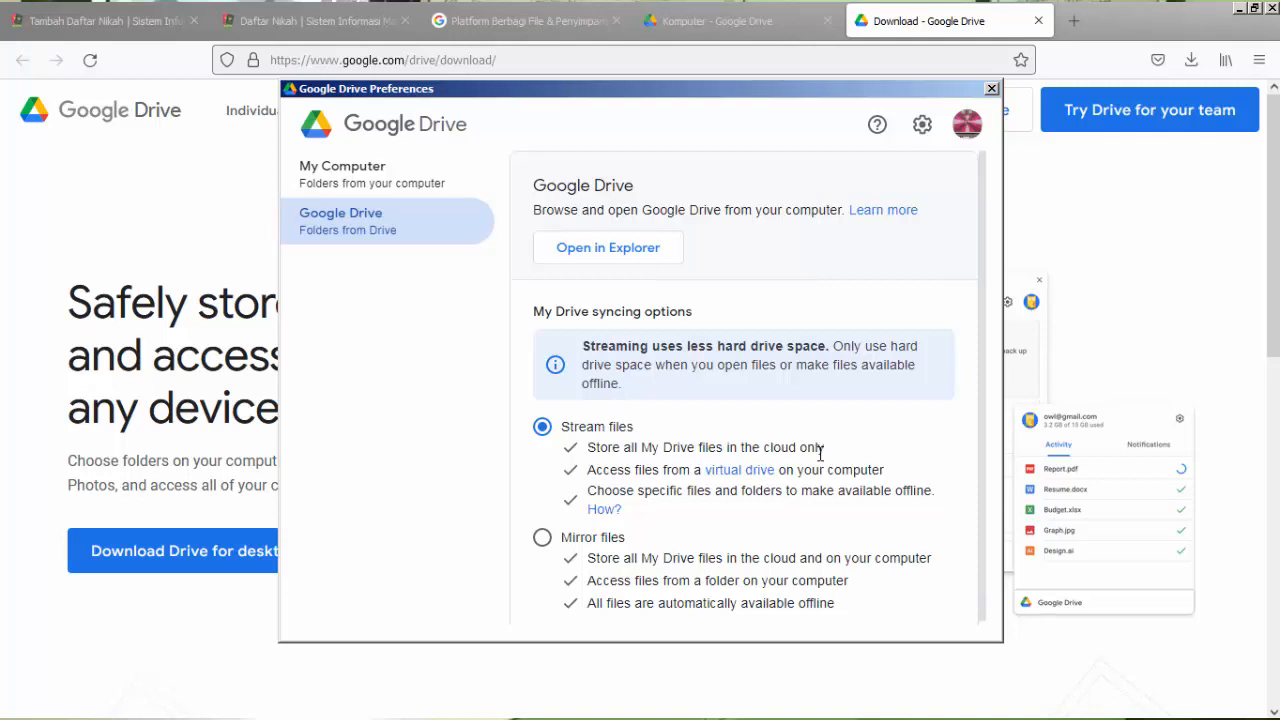
{"action": "left_click", "coordinate": [542, 539]}
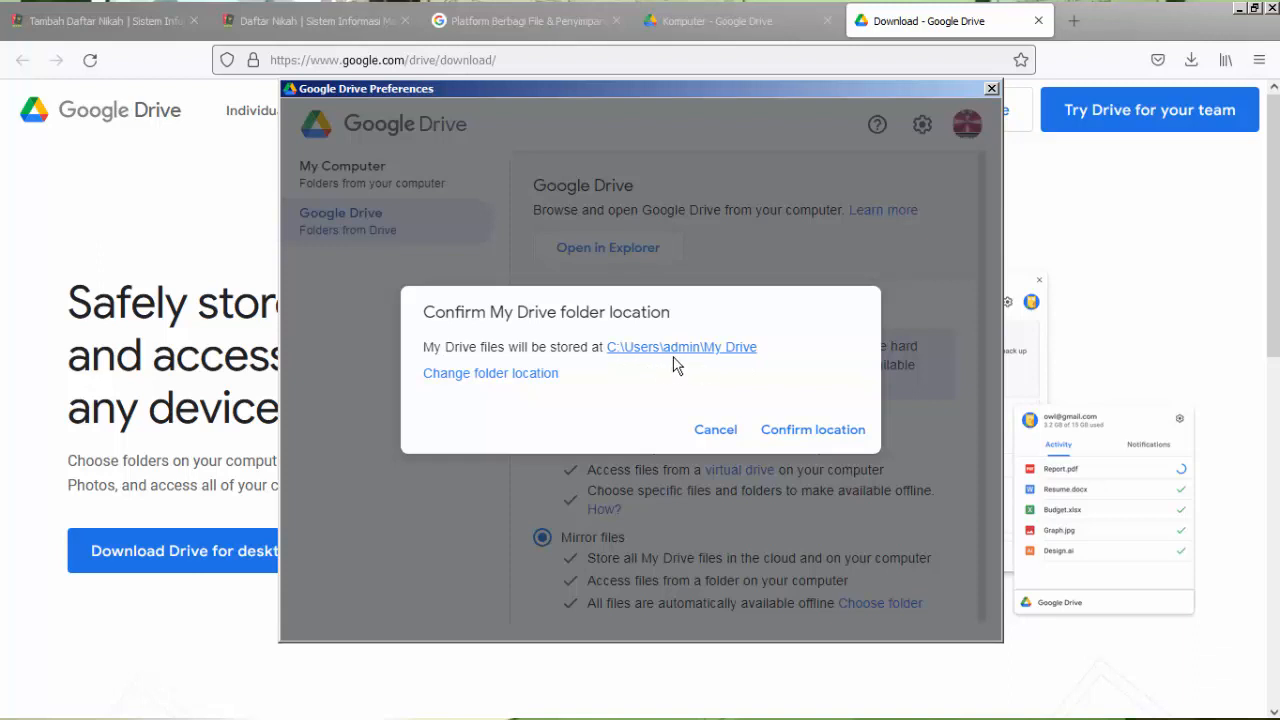
{"action": "left_click", "coordinate": [484, 375]}
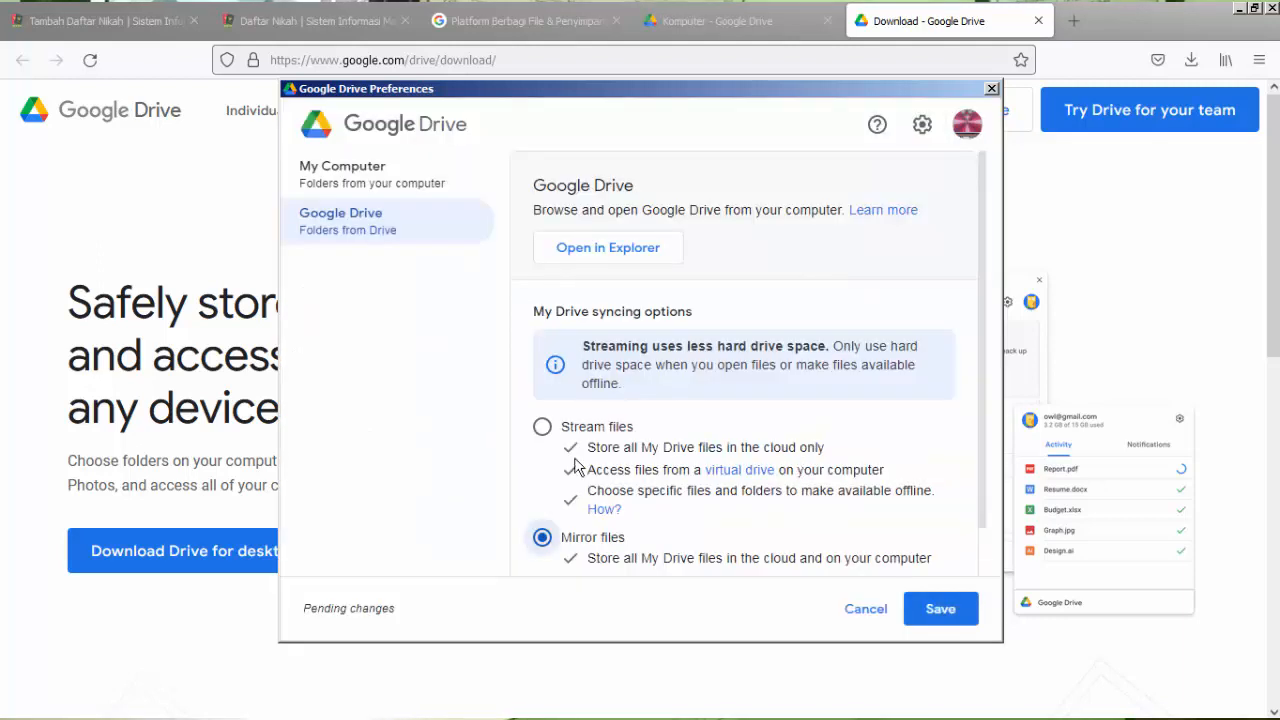
{"action": "left_click", "coordinate": [940, 610]}
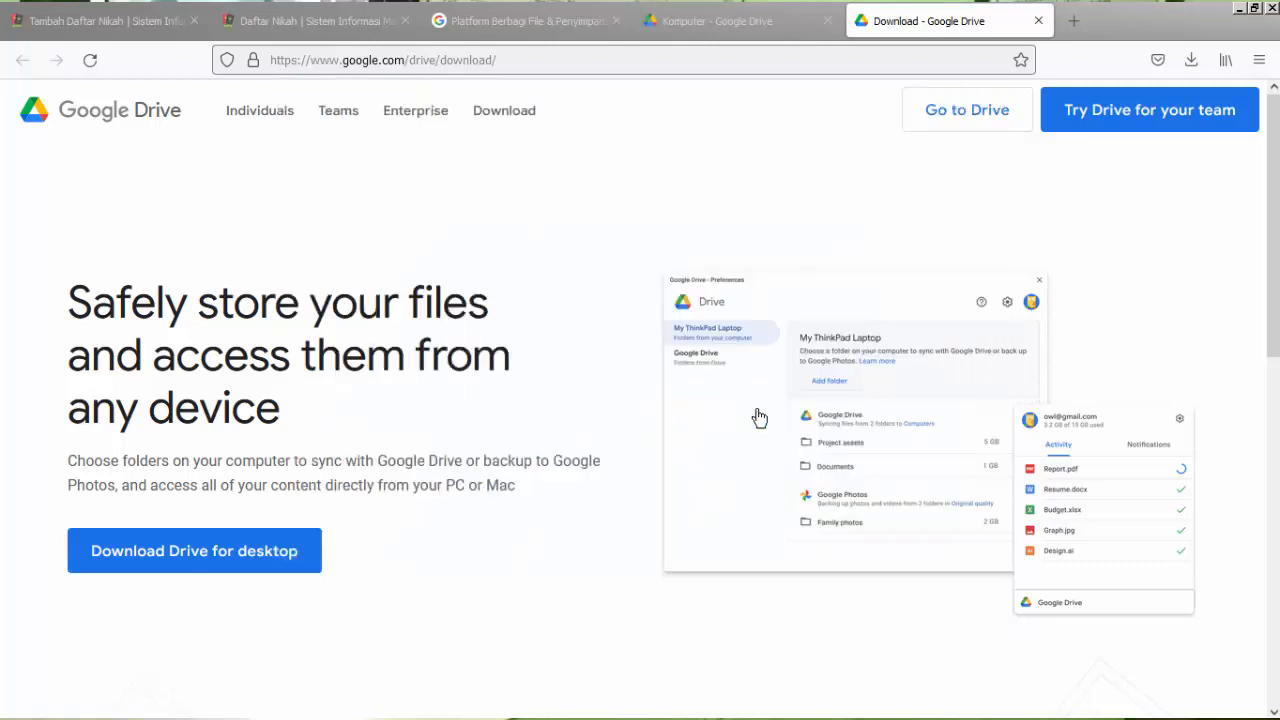
{"action": "left_click", "coordinate": [759, 416]}
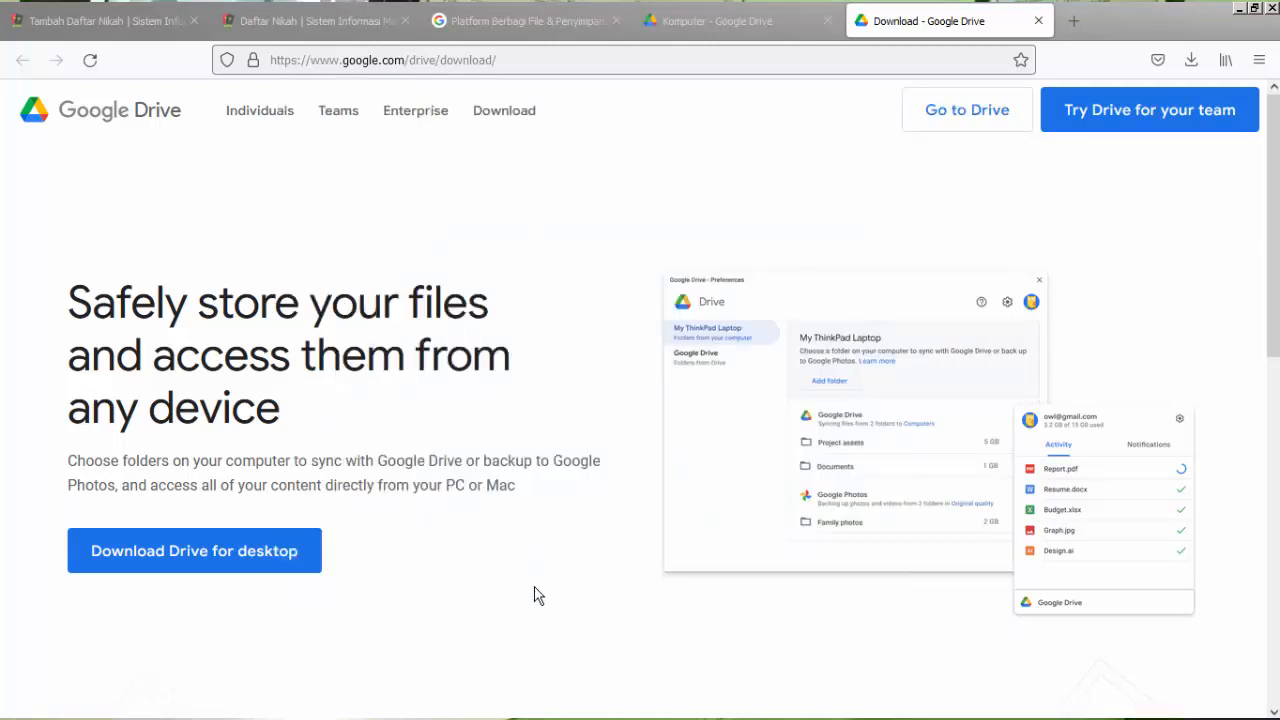
{"action": "left_click", "coordinate": [498, 607]}
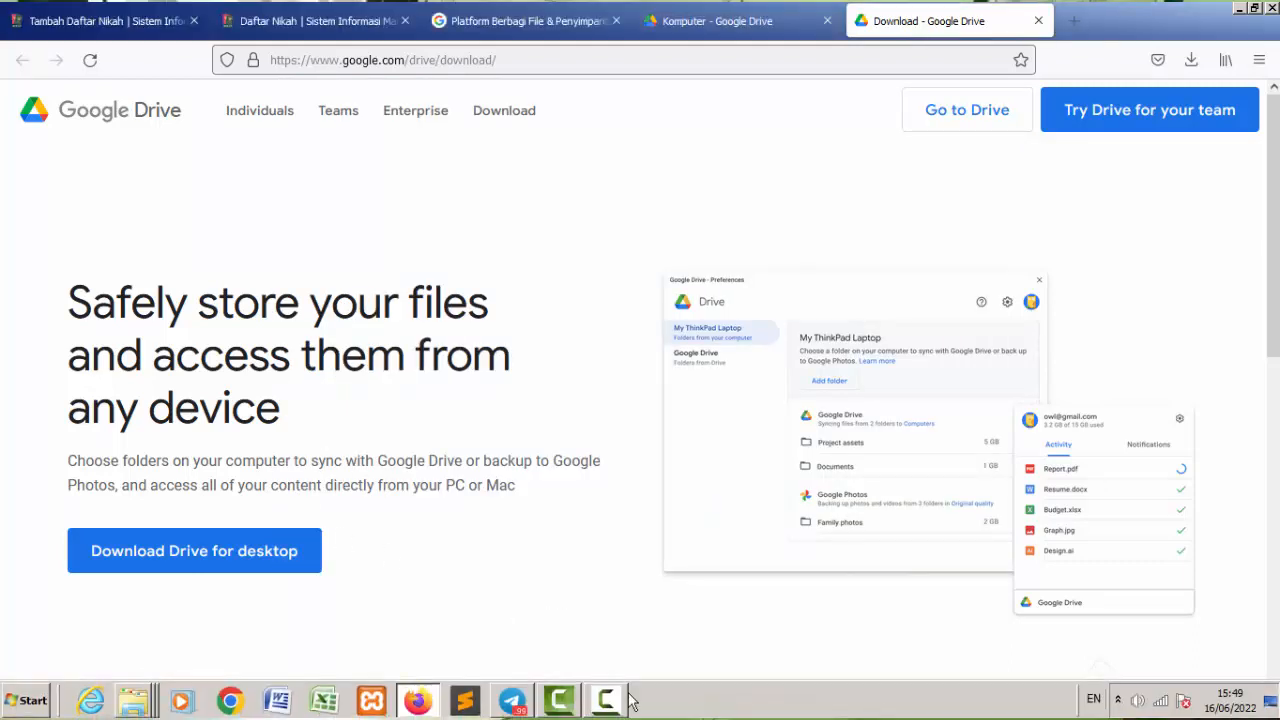
Check the sync activity in the Google Drive for desktop status window and close it.
{"action": "left_click", "coordinate": [1118, 700]}
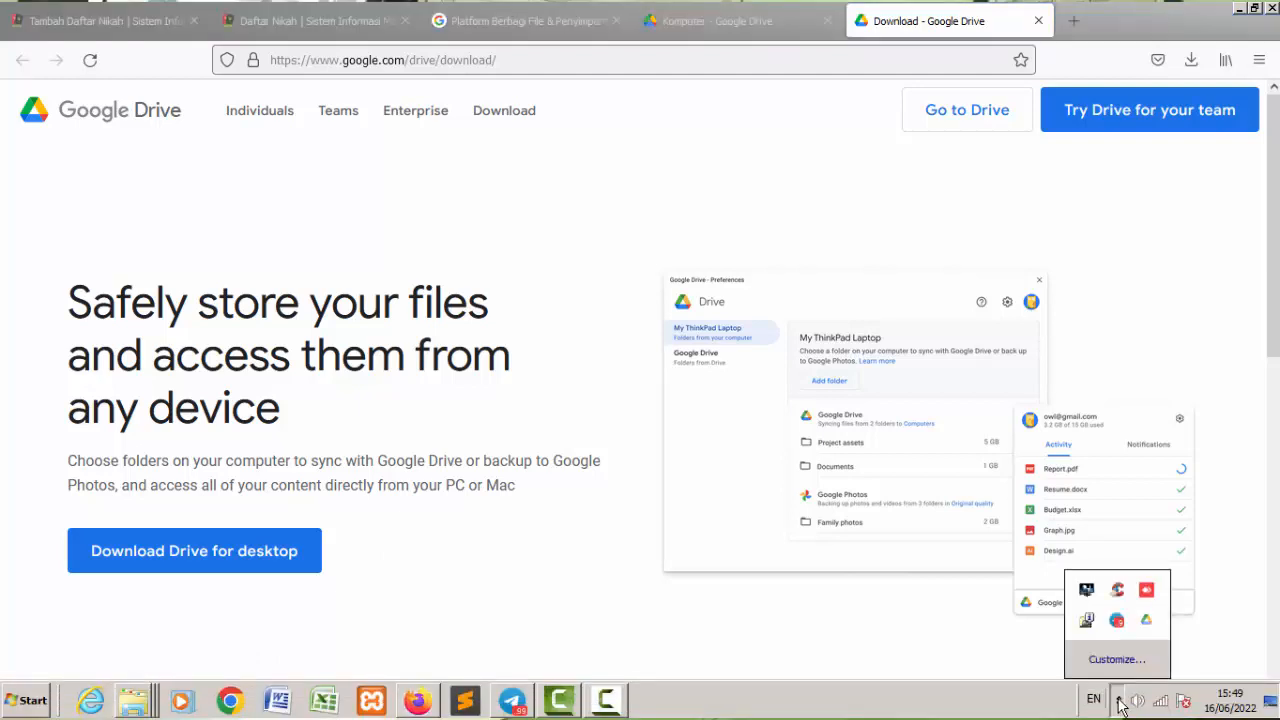
{"action": "left_click", "coordinate": [1148, 622]}
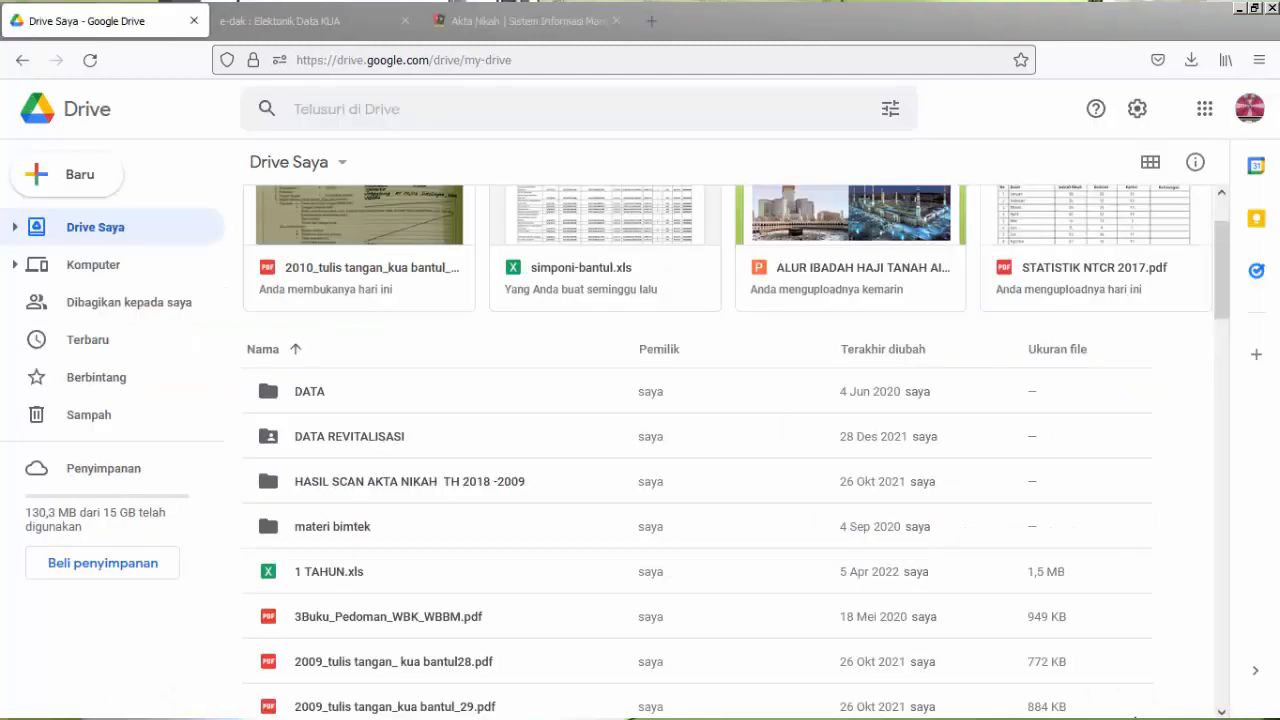
{"action": "key", "text": "super"}
{"action": "left_click", "coordinate": [1118, 700]}
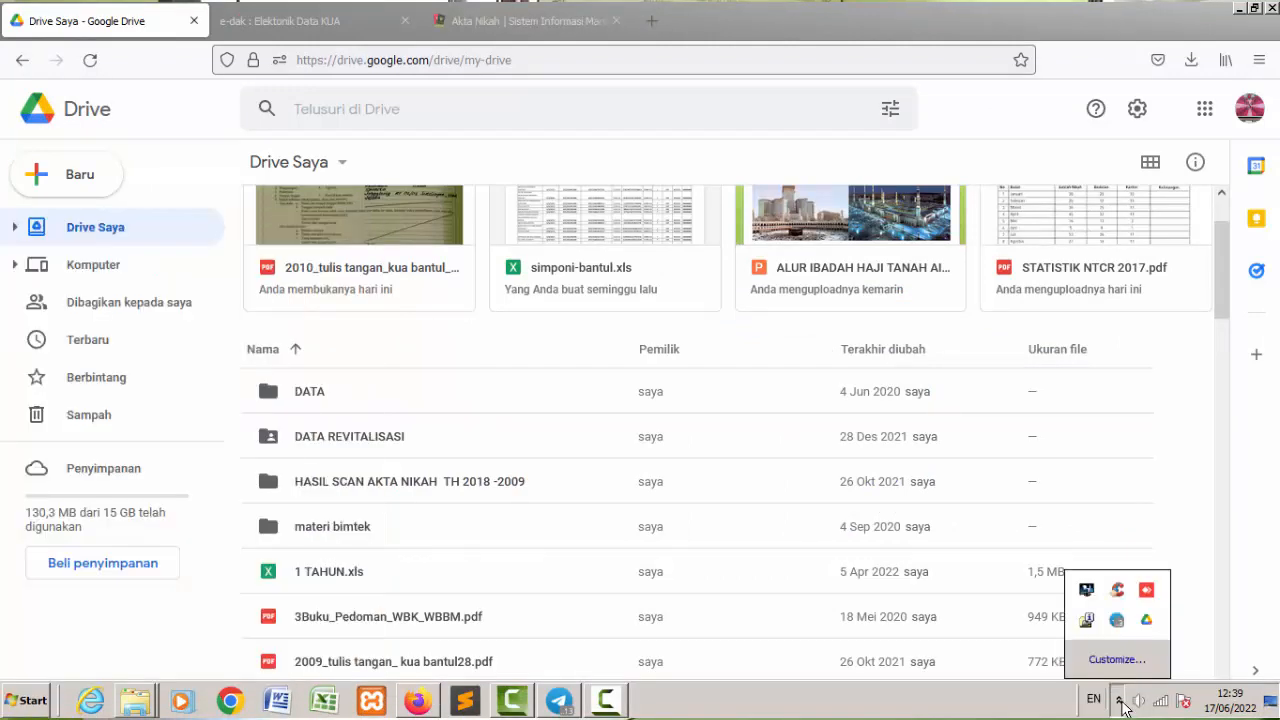
{"action": "left_click", "coordinate": [1146, 621]}
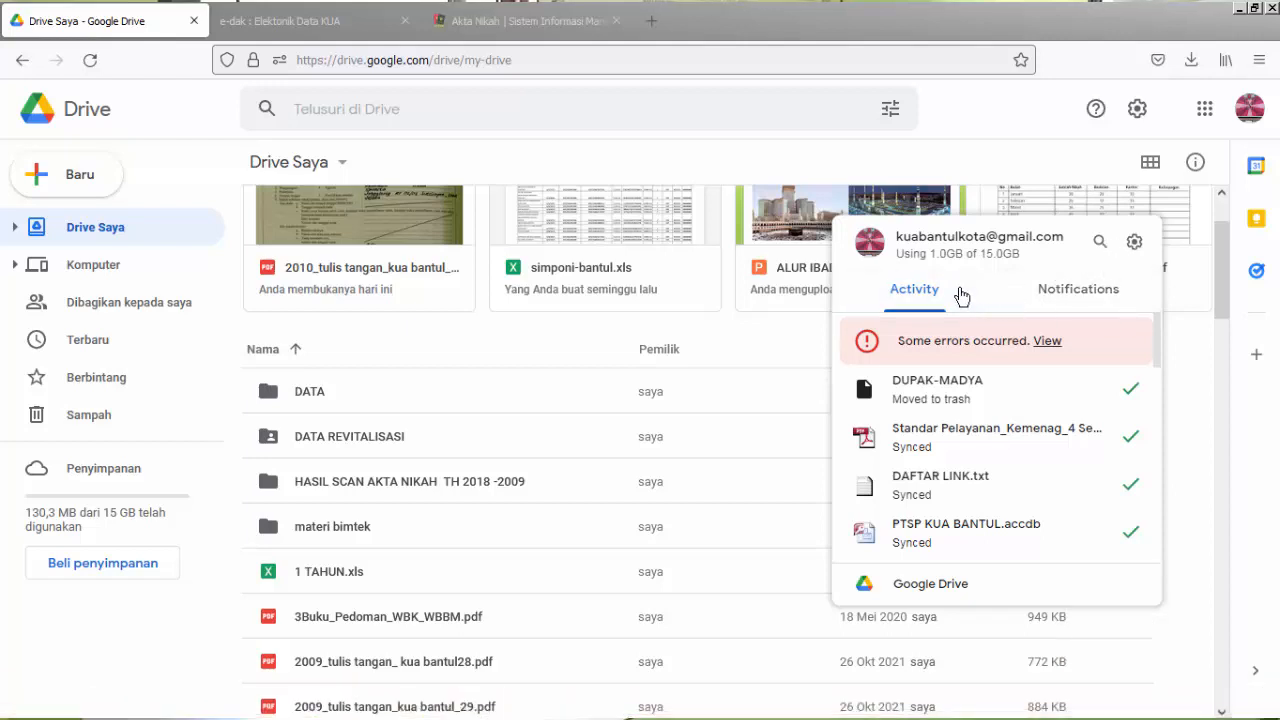
{"action": "left_click", "coordinate": [765, 333]}
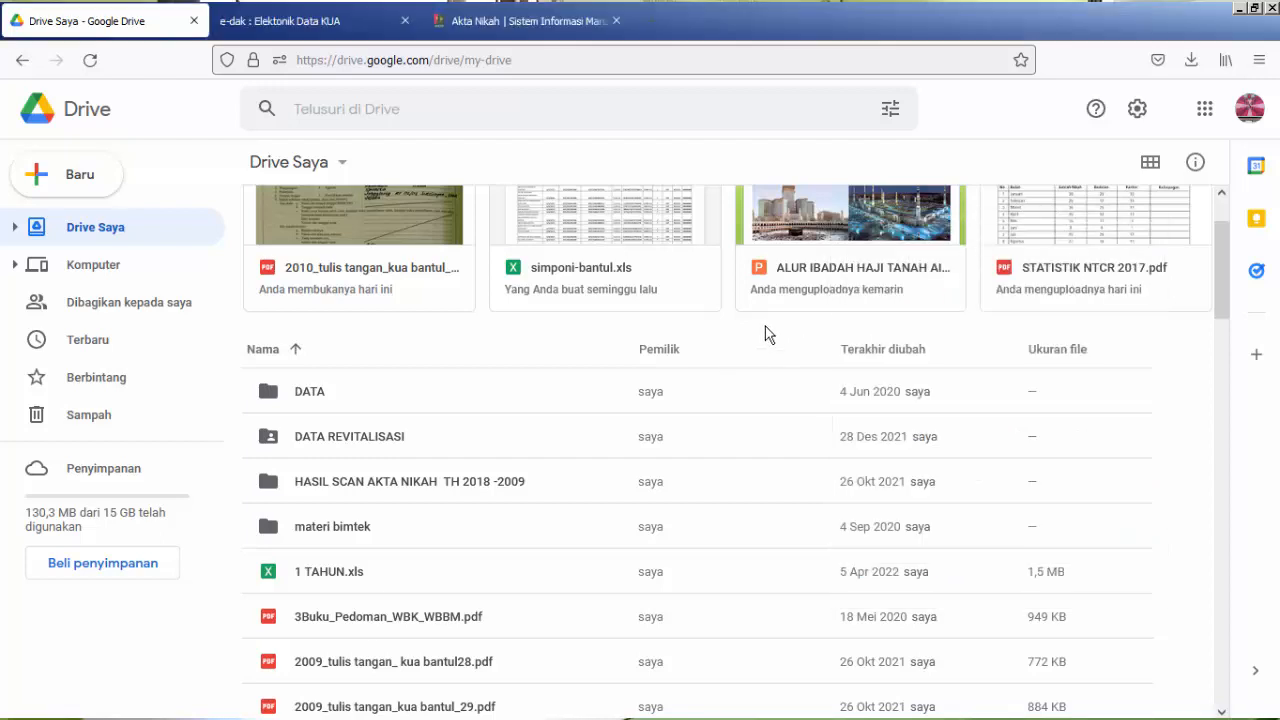
Compare the contents of the local My Drive folder in Windows Explorer with the Drive Saya list in the browser.
{"action": "mouse_move", "coordinate": [138, 710]}
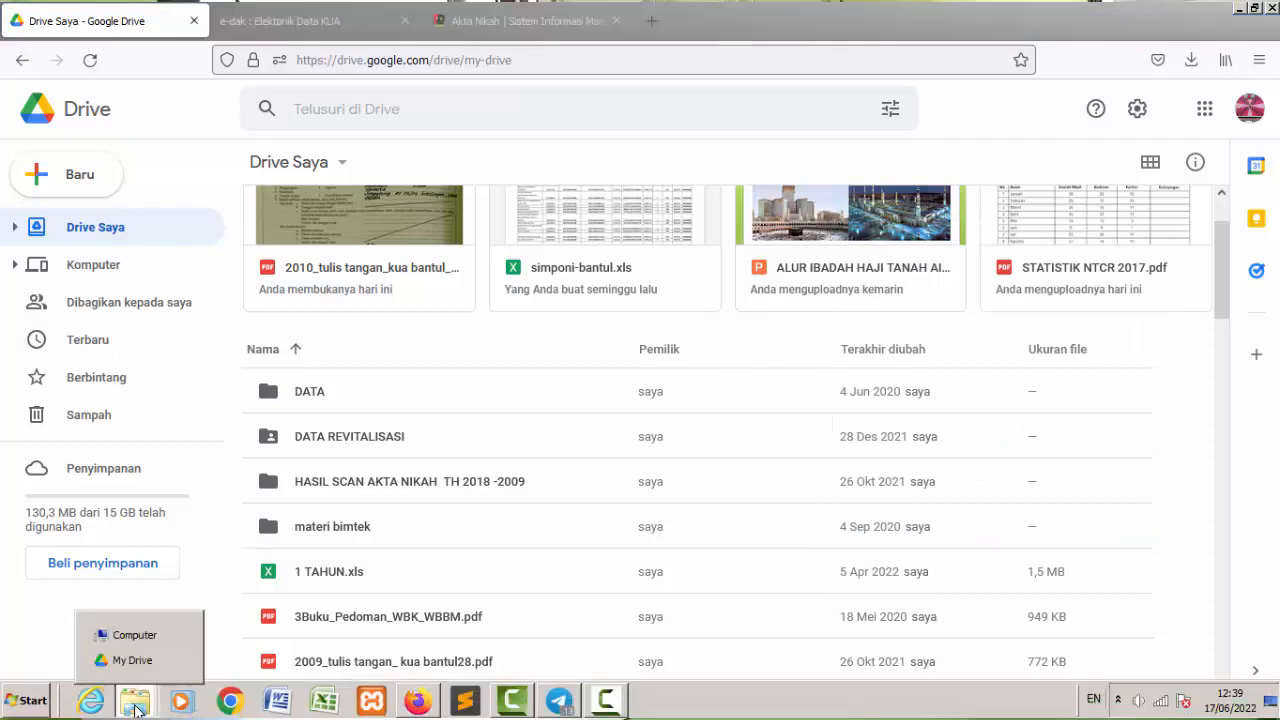
{"action": "left_click", "coordinate": [130, 660]}
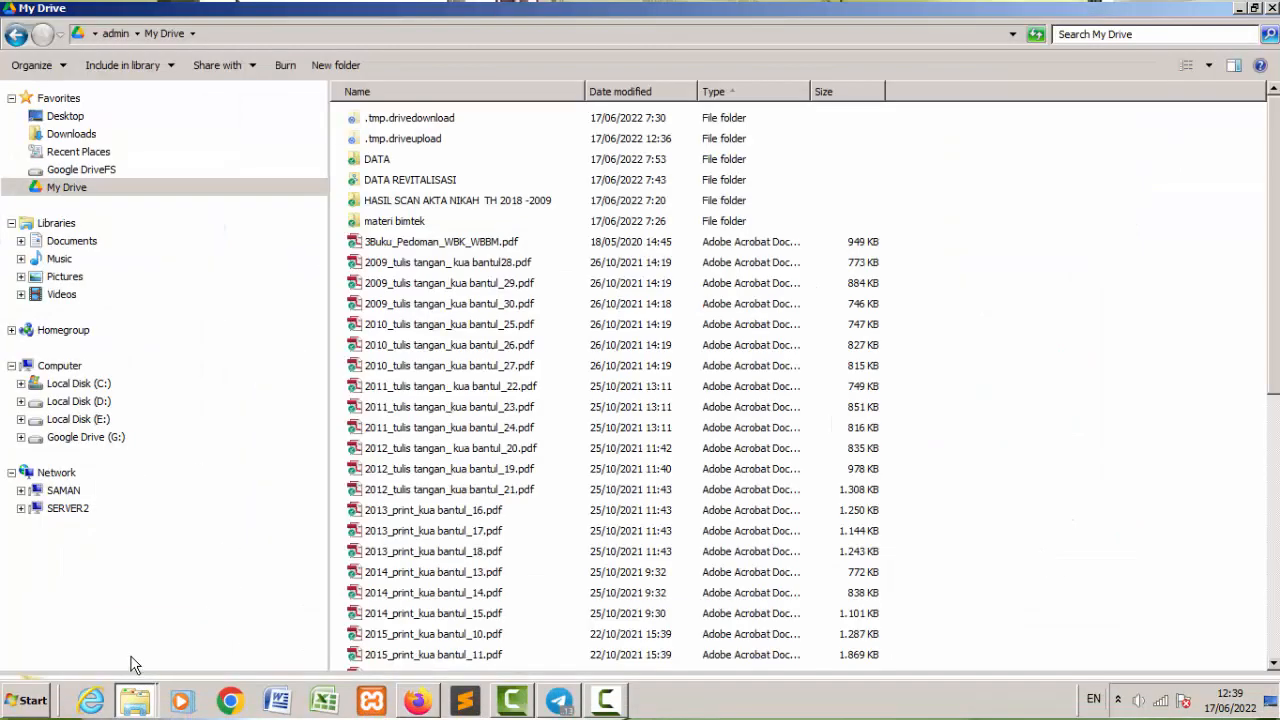
{"action": "left_click", "coordinate": [66, 190]}
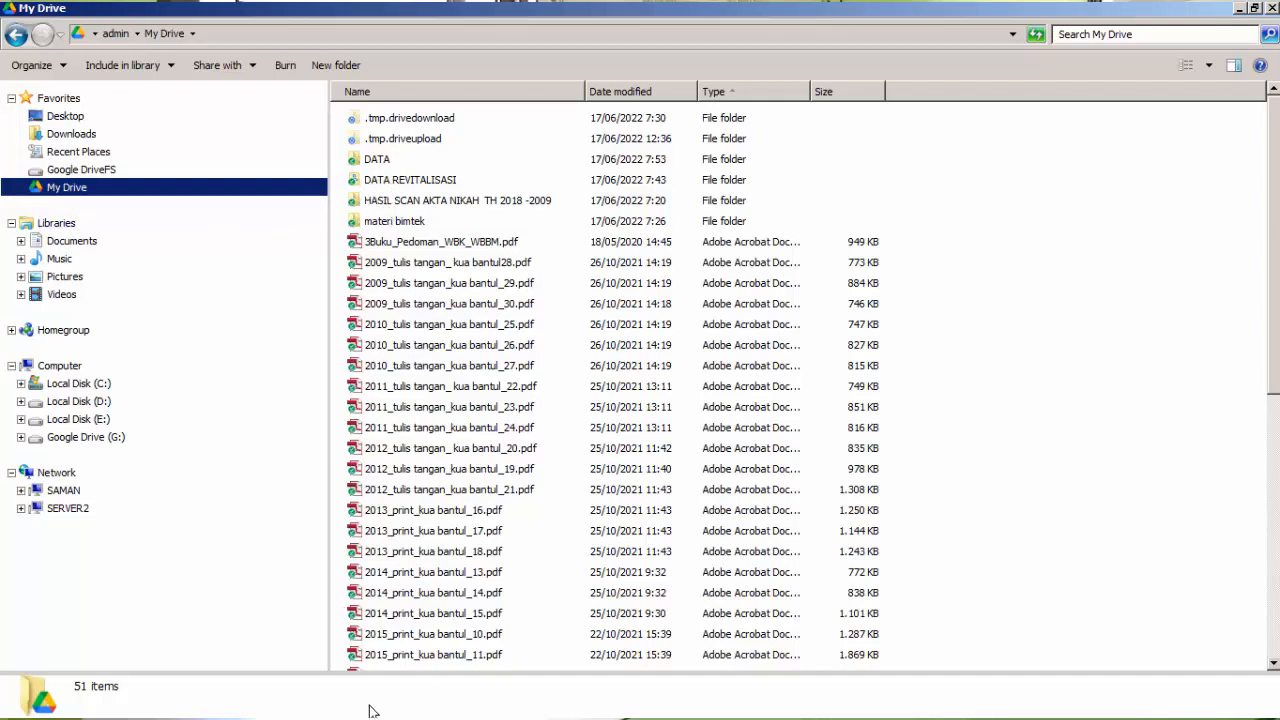
{"action": "mouse_move", "coordinate": [374, 716]}
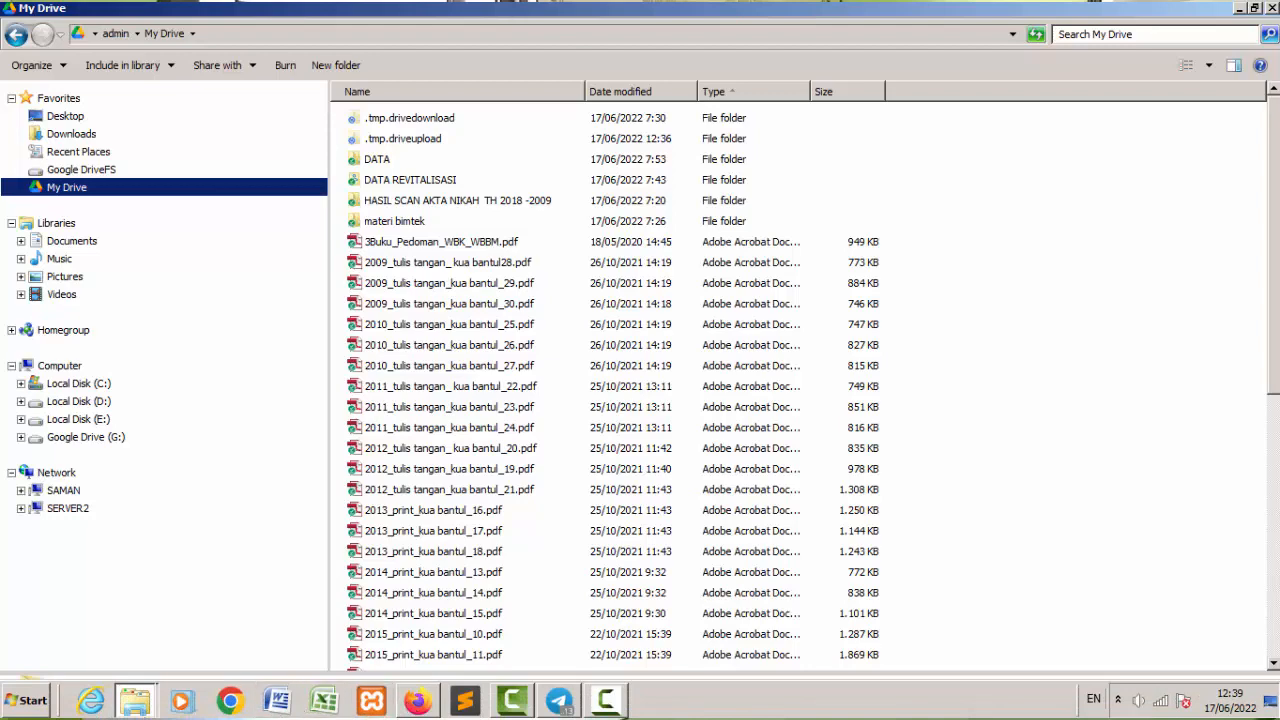
{"action": "left_click", "coordinate": [418, 703]}
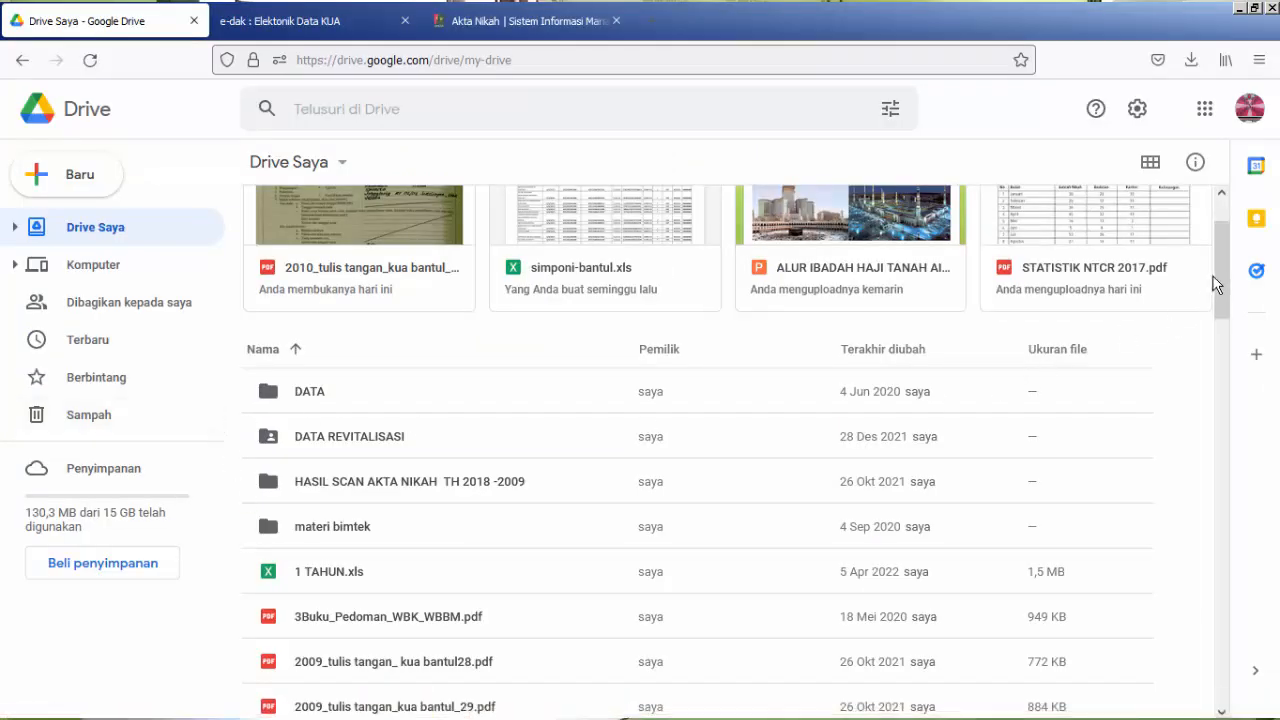
{"action": "mouse_move", "coordinate": [1224, 269]}
{"action": "left_mouse_down"}
{"action": "mouse_move", "coordinate": [1230, 301]}
{"action": "mouse_move", "coordinate": [1221, 288]}
{"action": "left_mouse_up"}
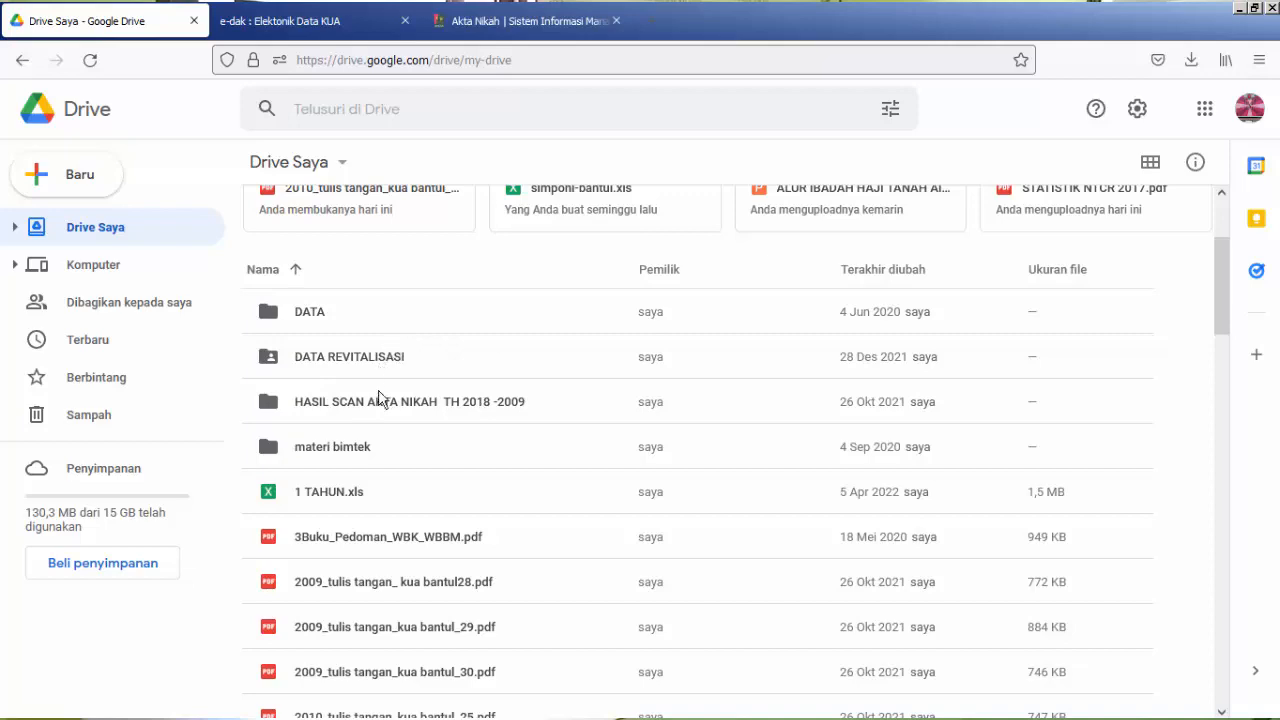
{"action": "mouse_move", "coordinate": [425, 716]}
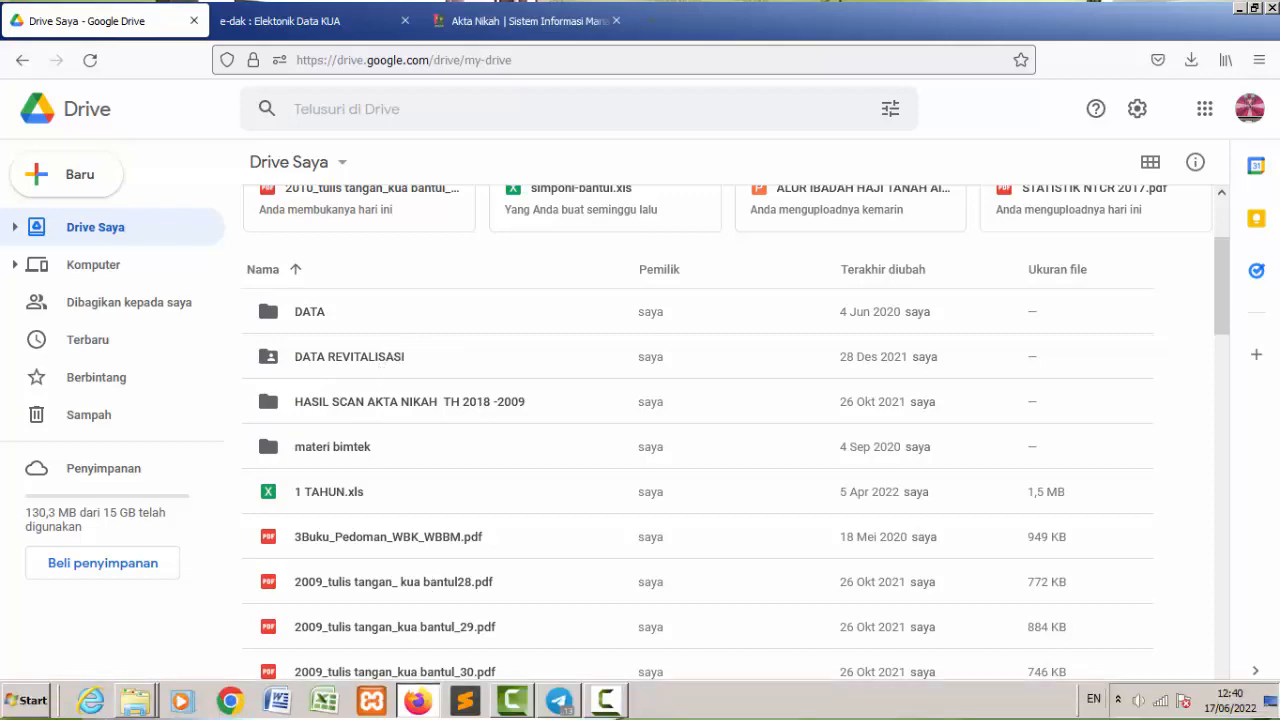
Switch to Windows Explorer, inspect the subfolders of DUPAK-MADYA on Local Disk (E:), and return to the drive's folder list.
{"action": "right_click", "coordinate": [138, 708]}
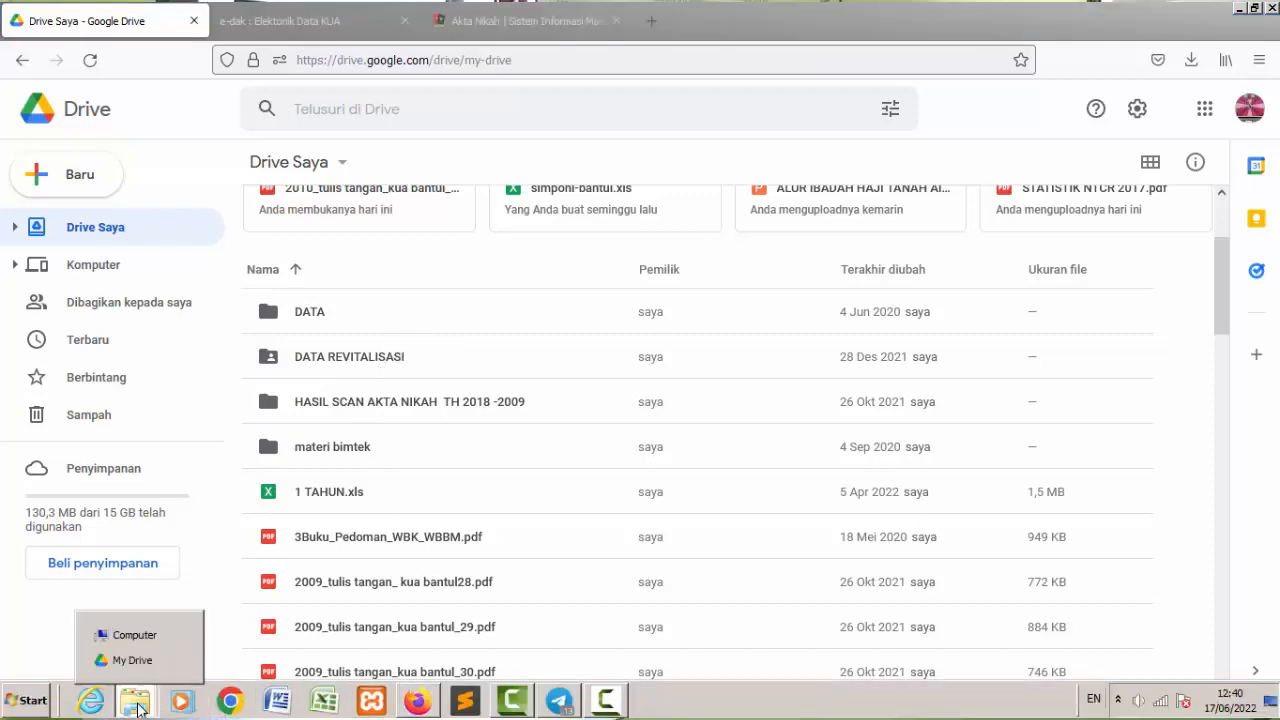
{"action": "left_click", "coordinate": [133, 660]}
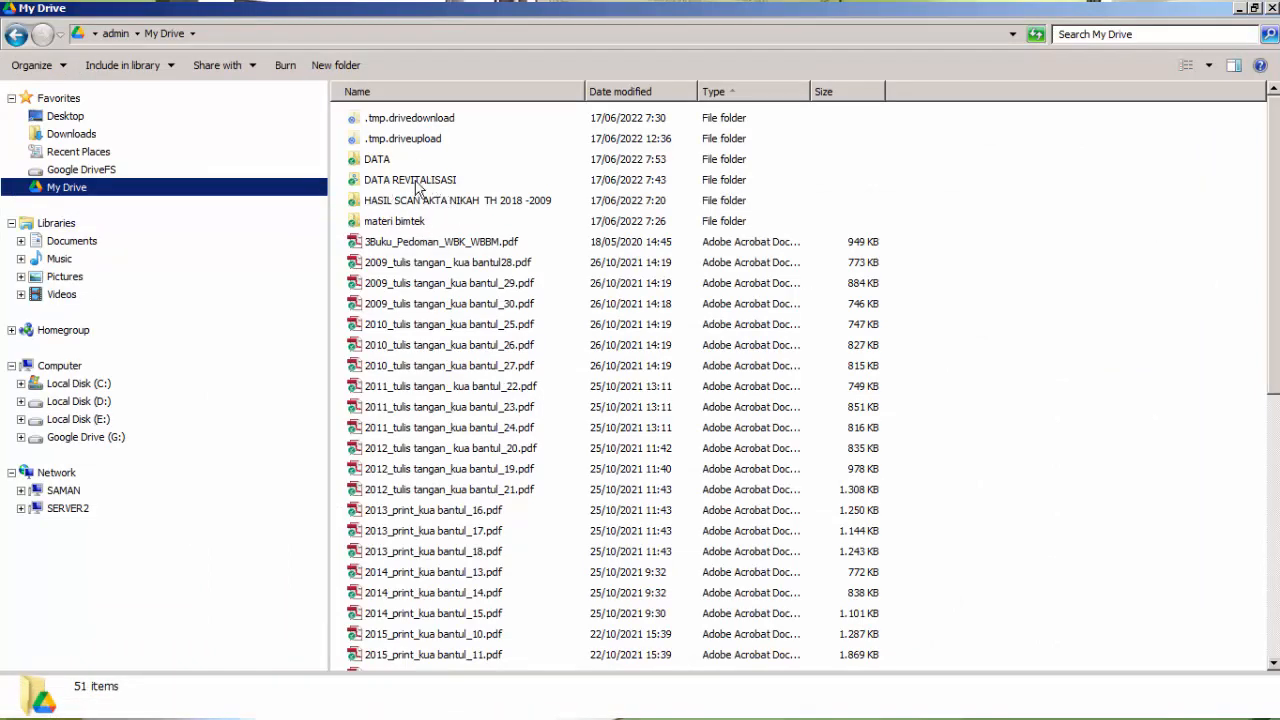
{"action": "left_click", "coordinate": [93, 424]}
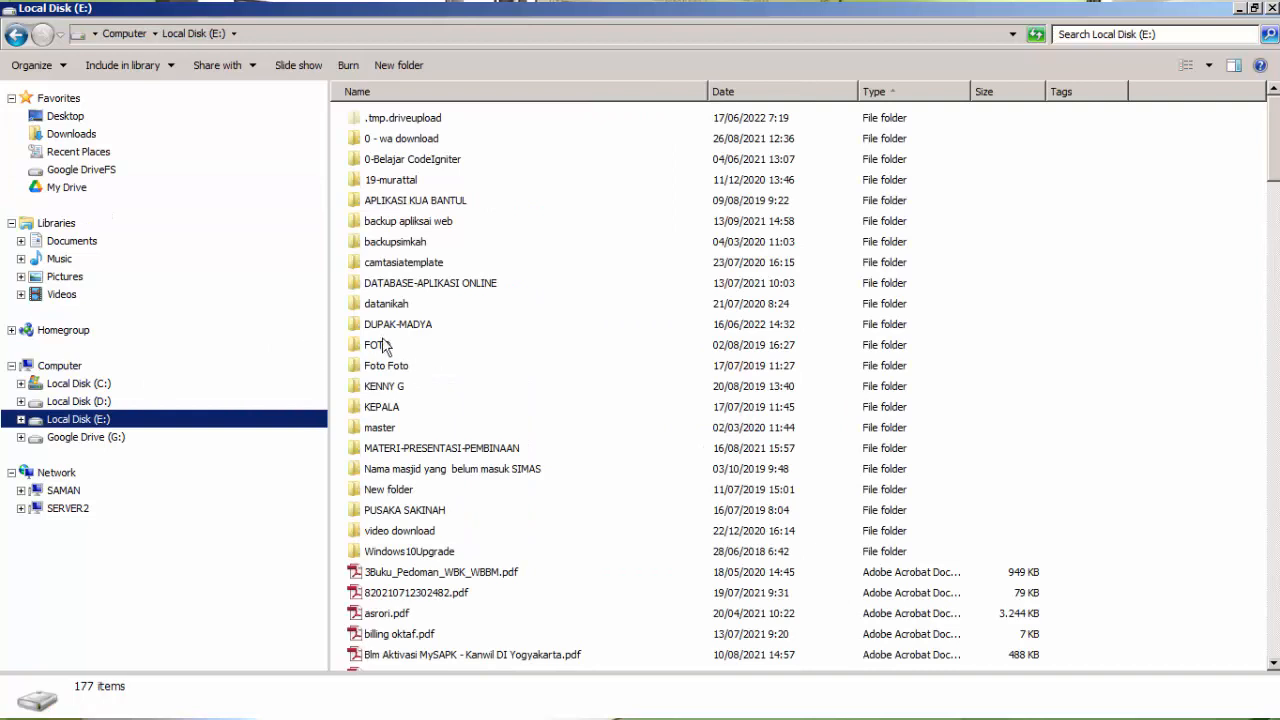
{"action": "left_click", "coordinate": [380, 326]}
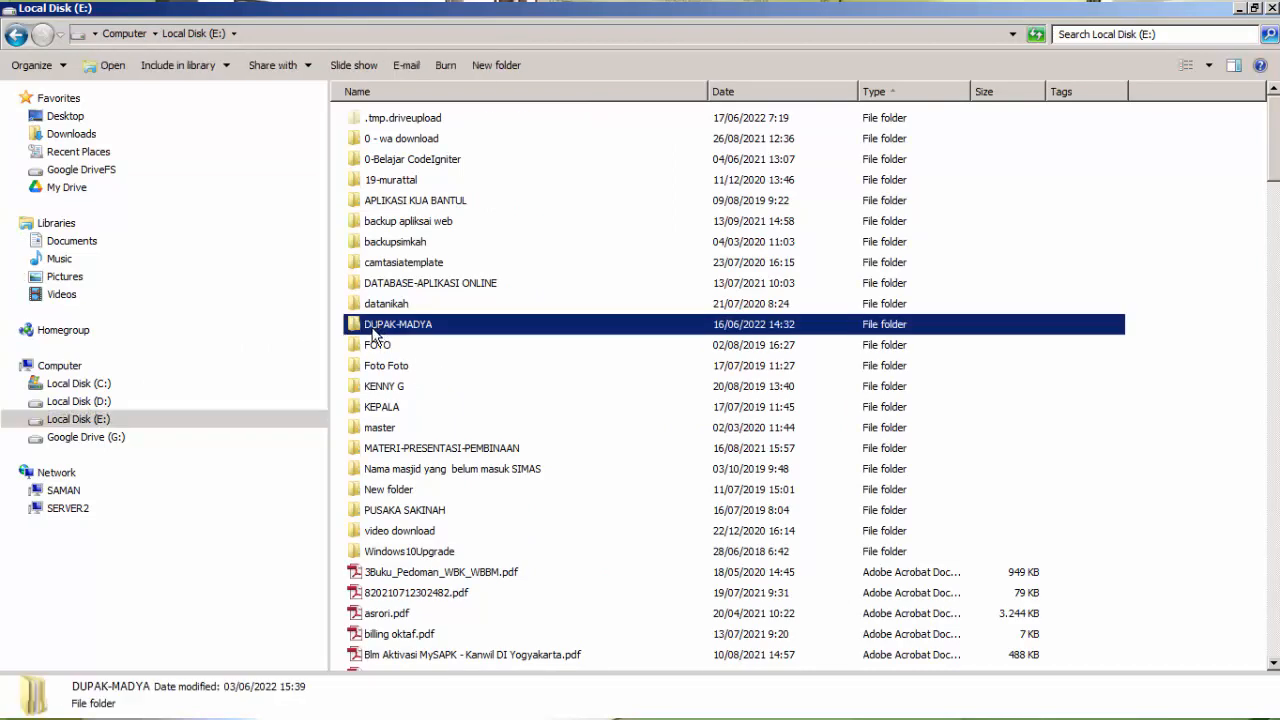
{"action": "double_click", "coordinate": [376, 330]}
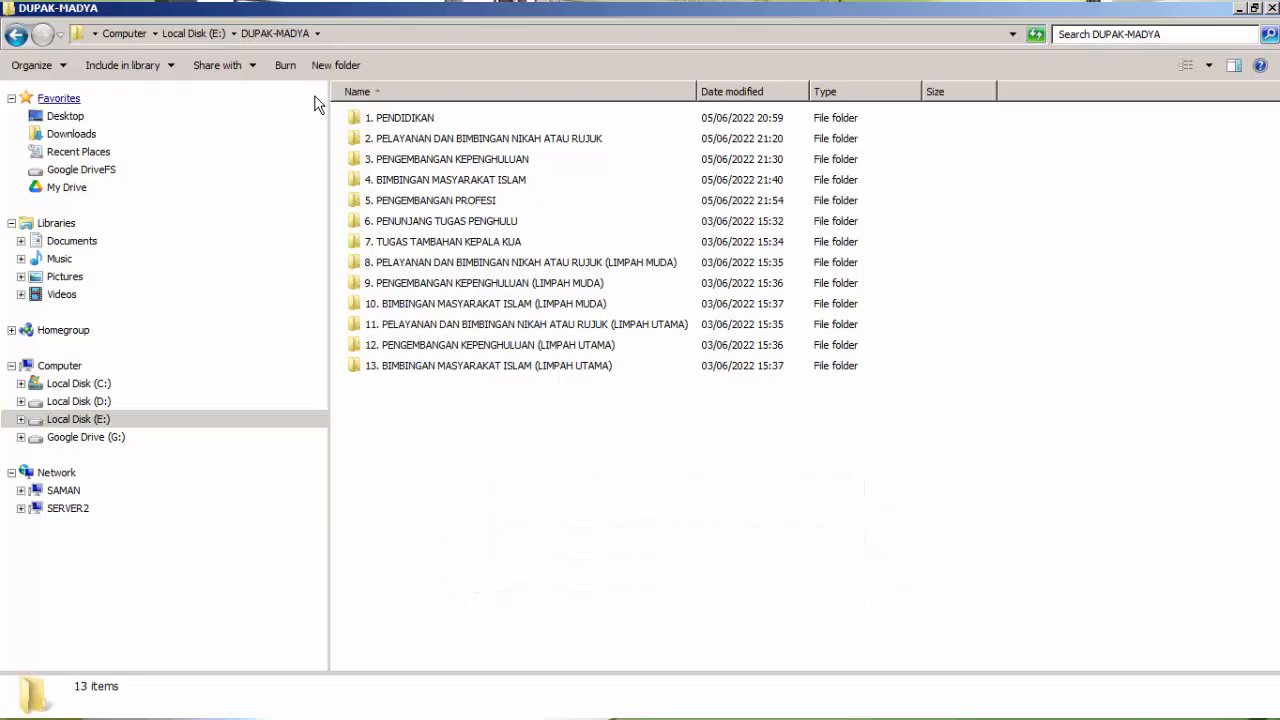
{"action": "left_click", "coordinate": [198, 34]}
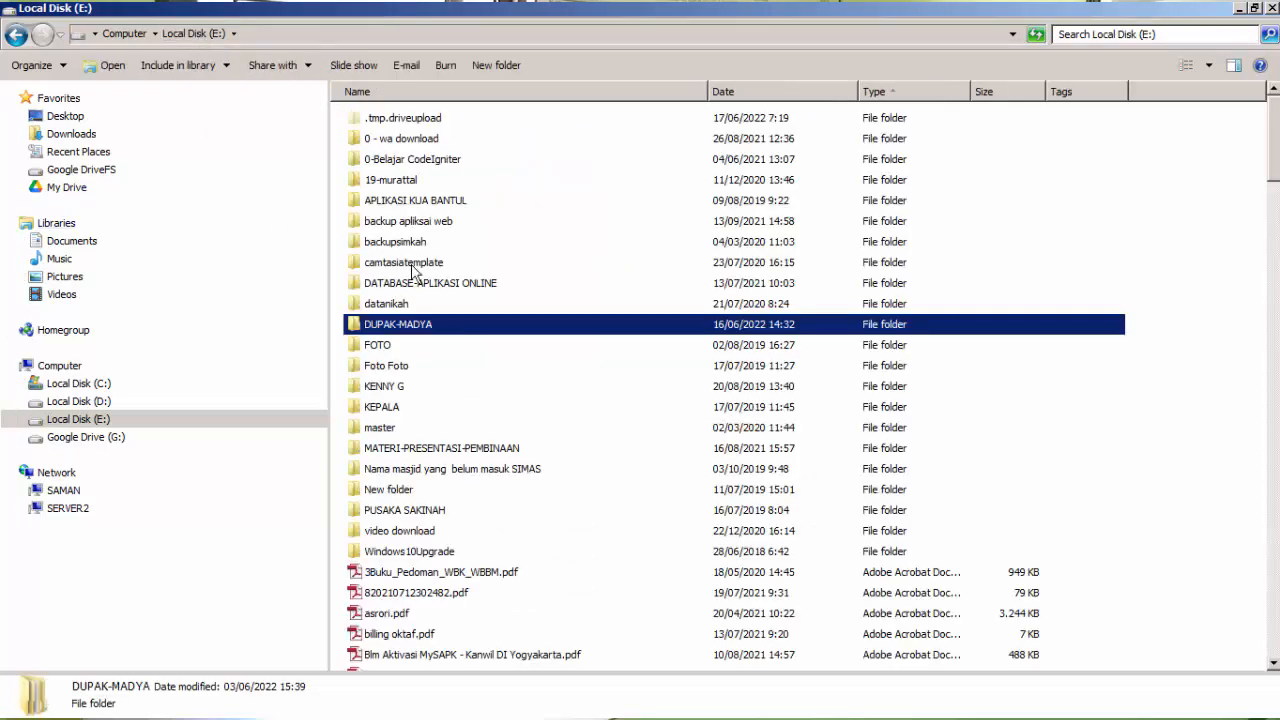
Copy the DUPAK-MADYA folder from Local Disk (E:) and paste it into the local My Drive folder.
{"action": "right_click", "coordinate": [420, 333]}
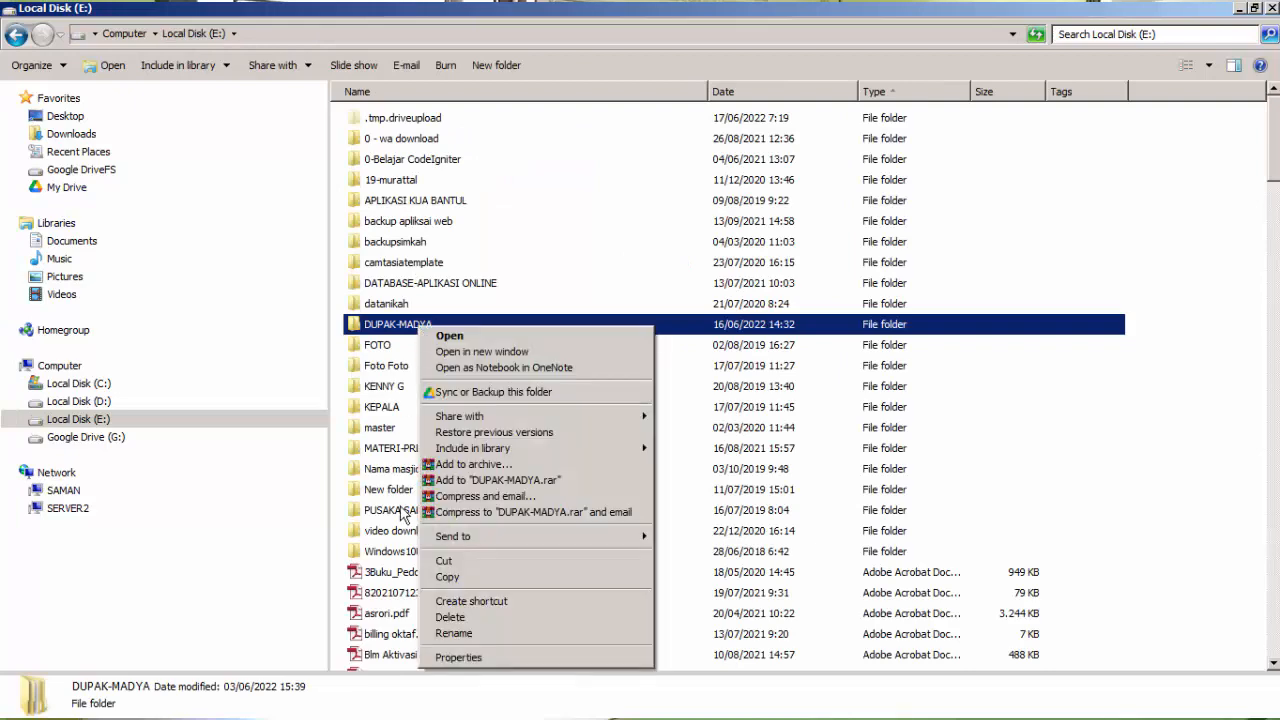
{"action": "left_click", "coordinate": [447, 578]}
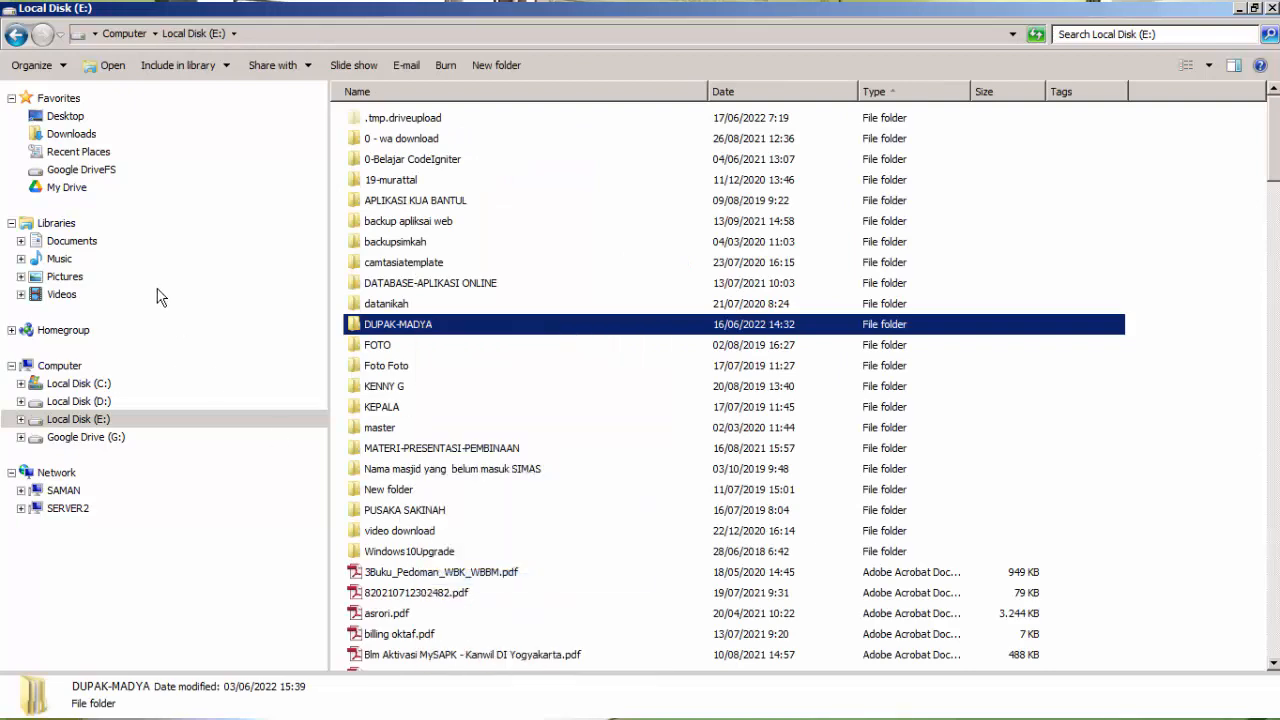
{"action": "left_click", "coordinate": [68, 189]}
{"action": "right_click", "coordinate": [1002, 218]}
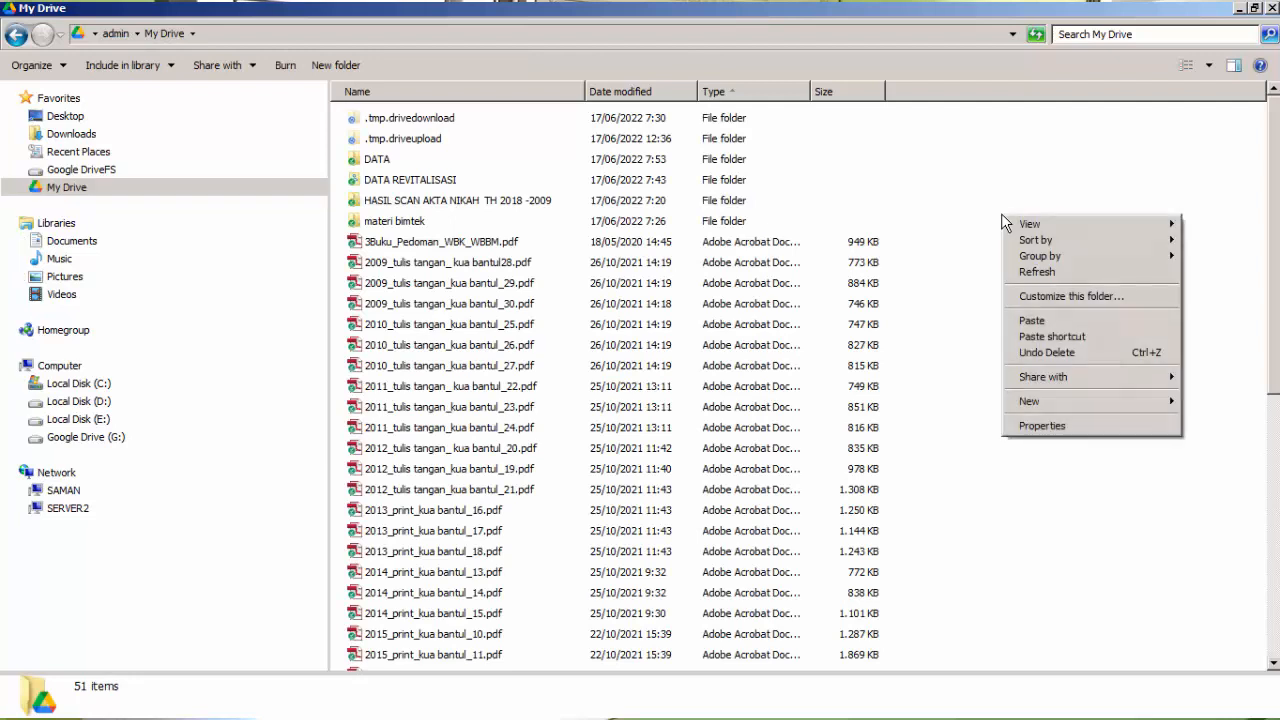
{"action": "left_click", "coordinate": [1033, 320]}
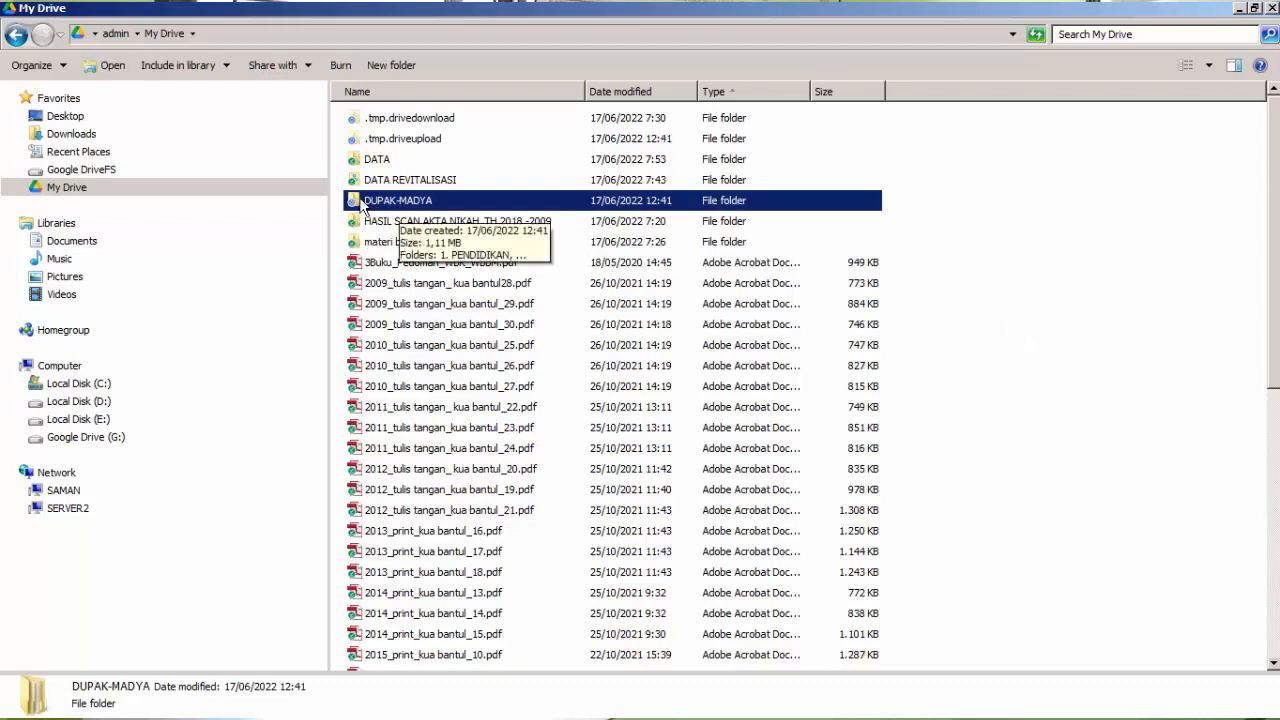
Open the local copy of DUPAK-MADYA and compare its subfolders with the DUPAK-MADYA folder in Drive Saya in the browser.
{"action": "double_click", "coordinate": [362, 204]}
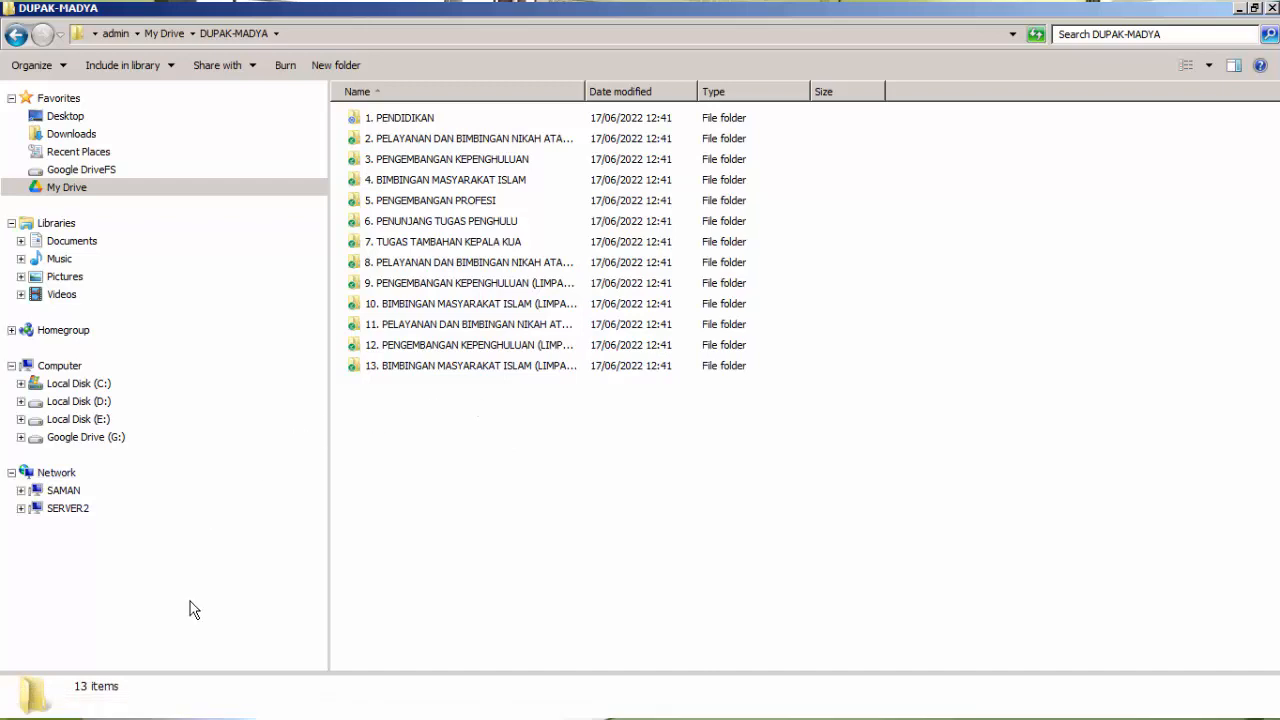
{"action": "mouse_move", "coordinate": [417, 705]}
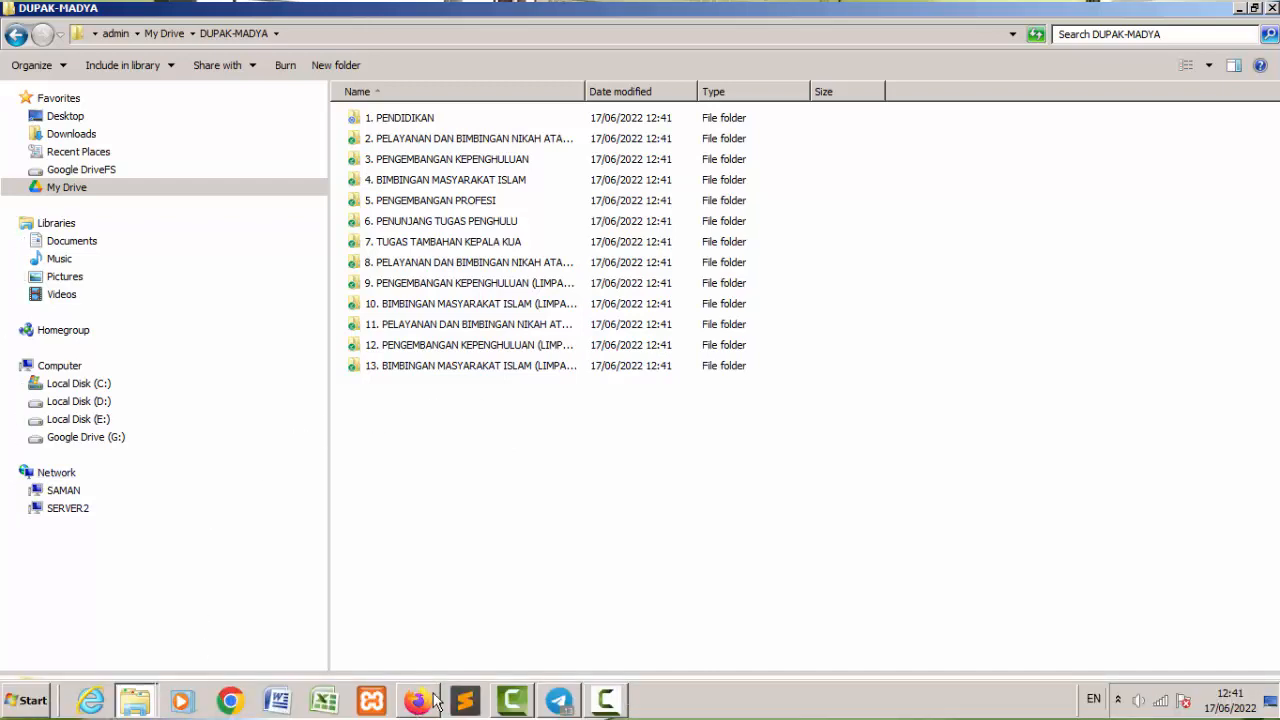
{"action": "left_click", "coordinate": [430, 655]}
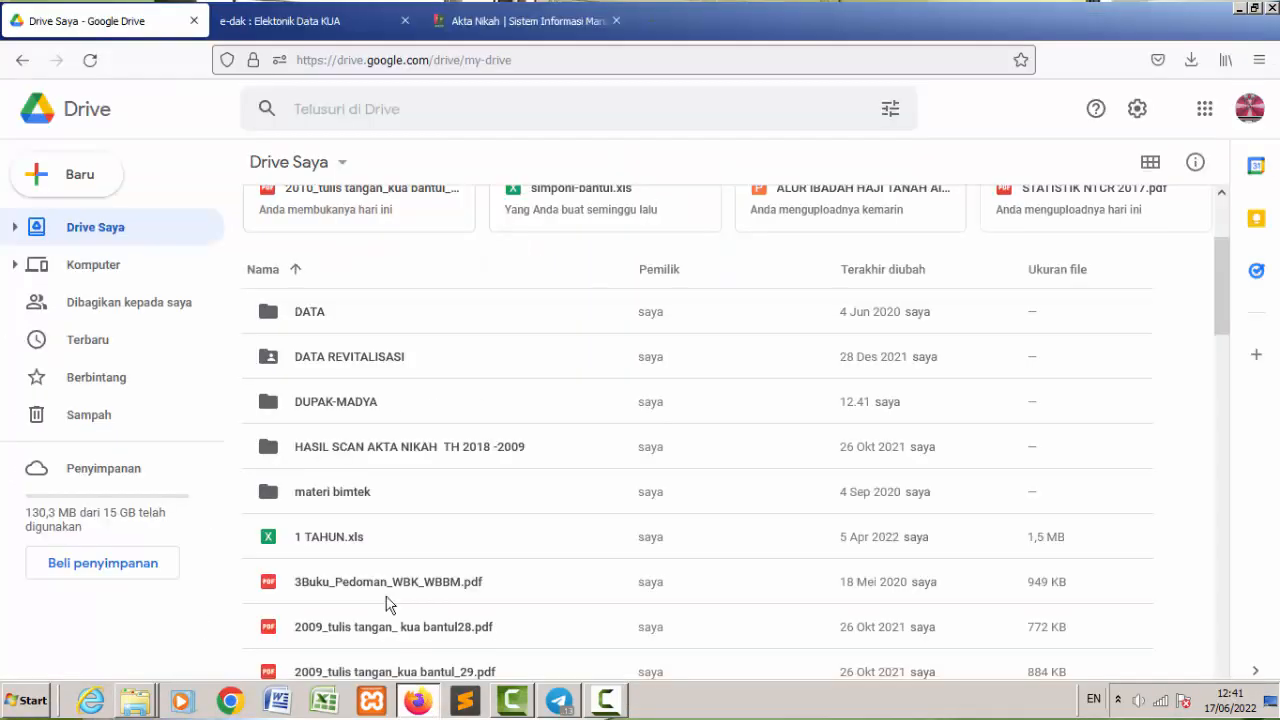
{"action": "double_click", "coordinate": [335, 402]}
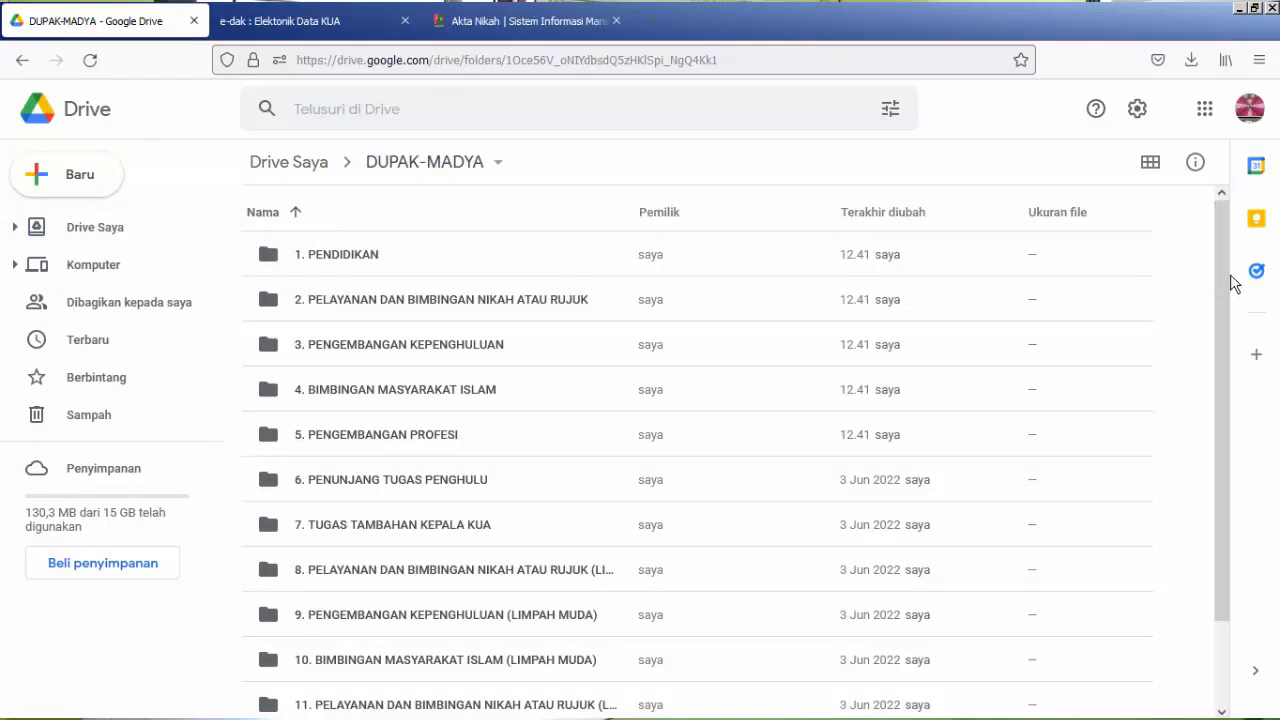
{"action": "scroll", "coordinate": [1233, 284], "scroll_direction": "down", "scroll_amount": 2}
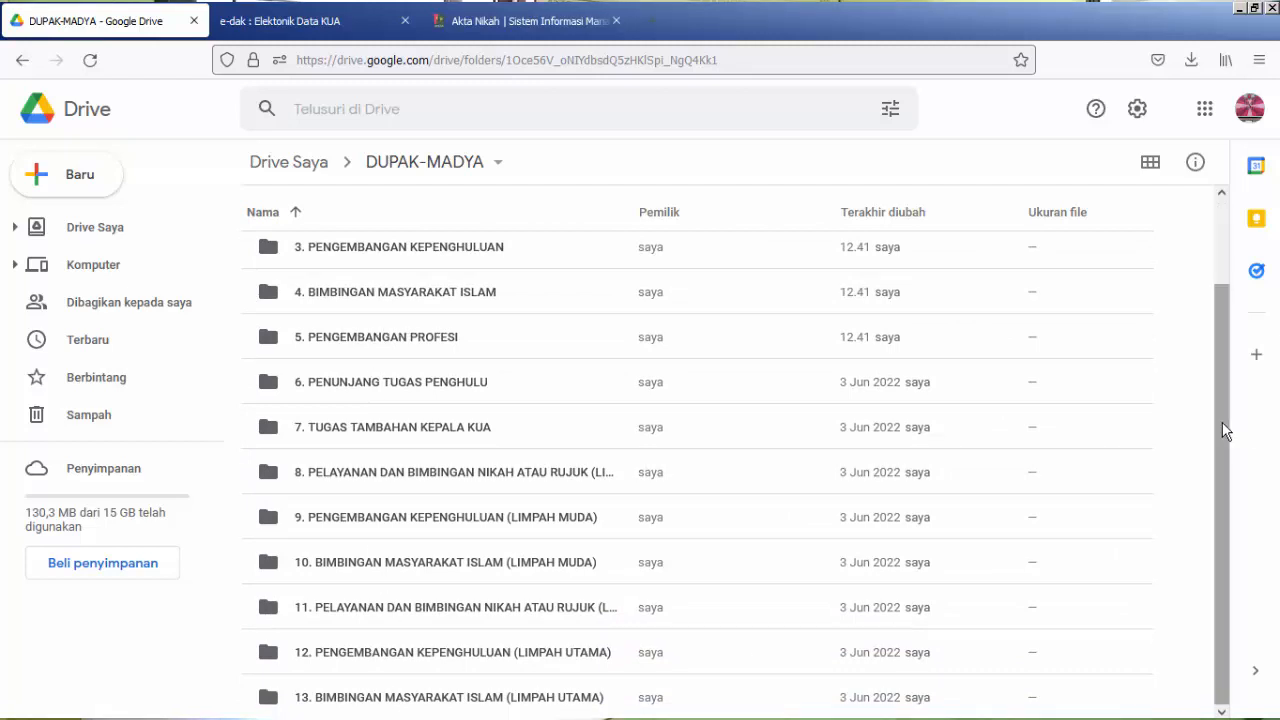
{"action": "left_click_drag", "start_coordinate": [1226, 430], "coordinate": [1223, 297]}
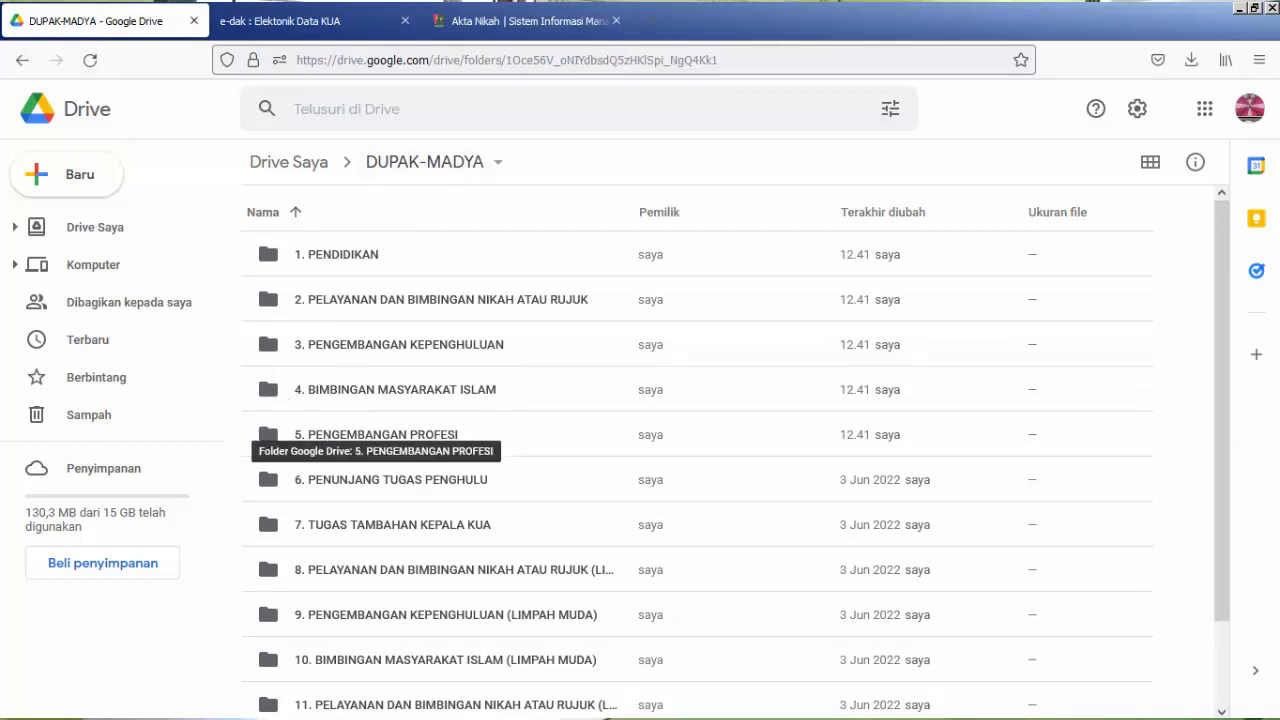
Switch to Windows Explorer and copy Surat Permohonan Pengembalian Setoran atas Biaya Nikah.pdf, UNDANGAN BIMTEK.pdf and undangan sosialisasi.pdf from Local Disk (E:).
{"action": "mouse_move", "coordinate": [480, 717]}
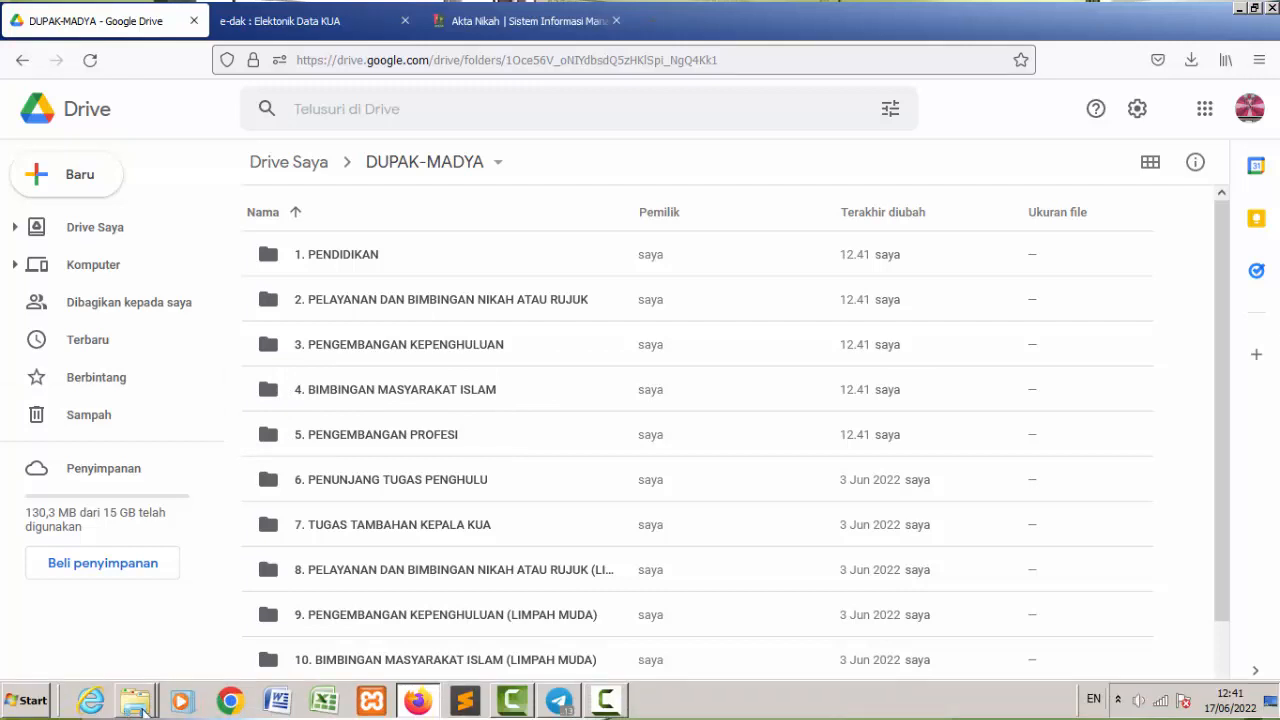
{"action": "mouse_move", "coordinate": [140, 708]}
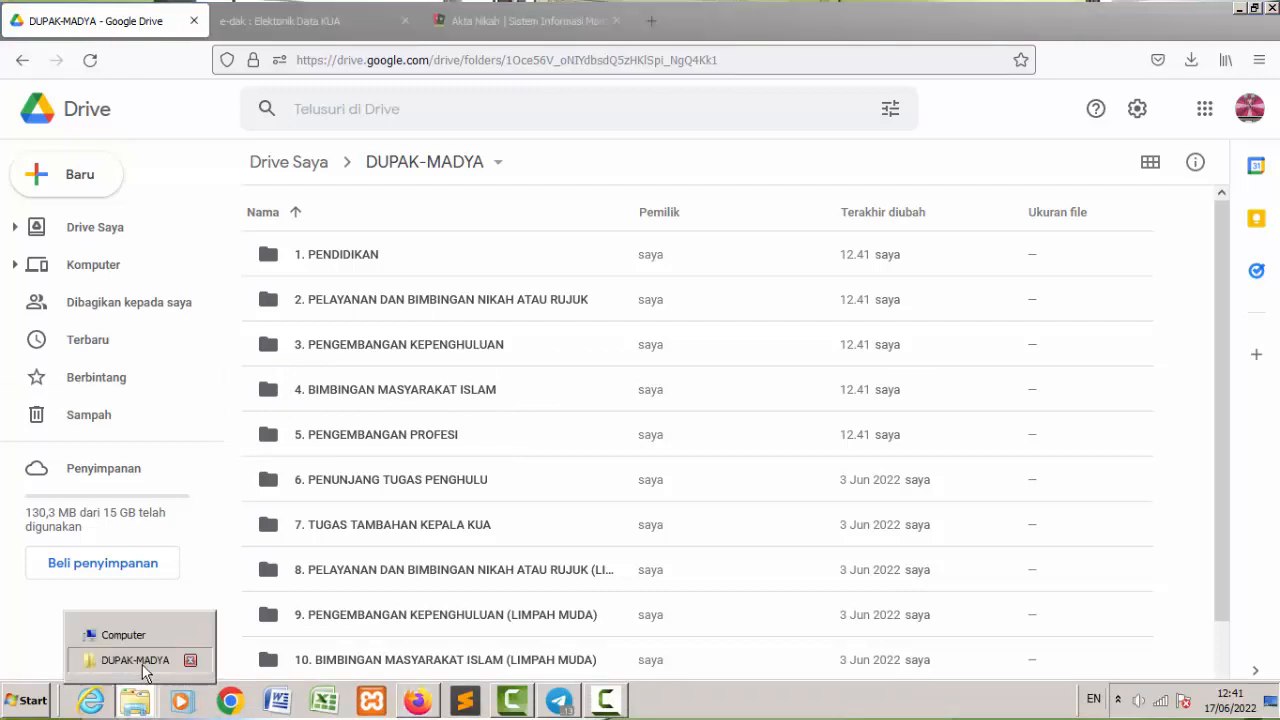
{"action": "left_click", "coordinate": [115, 660]}
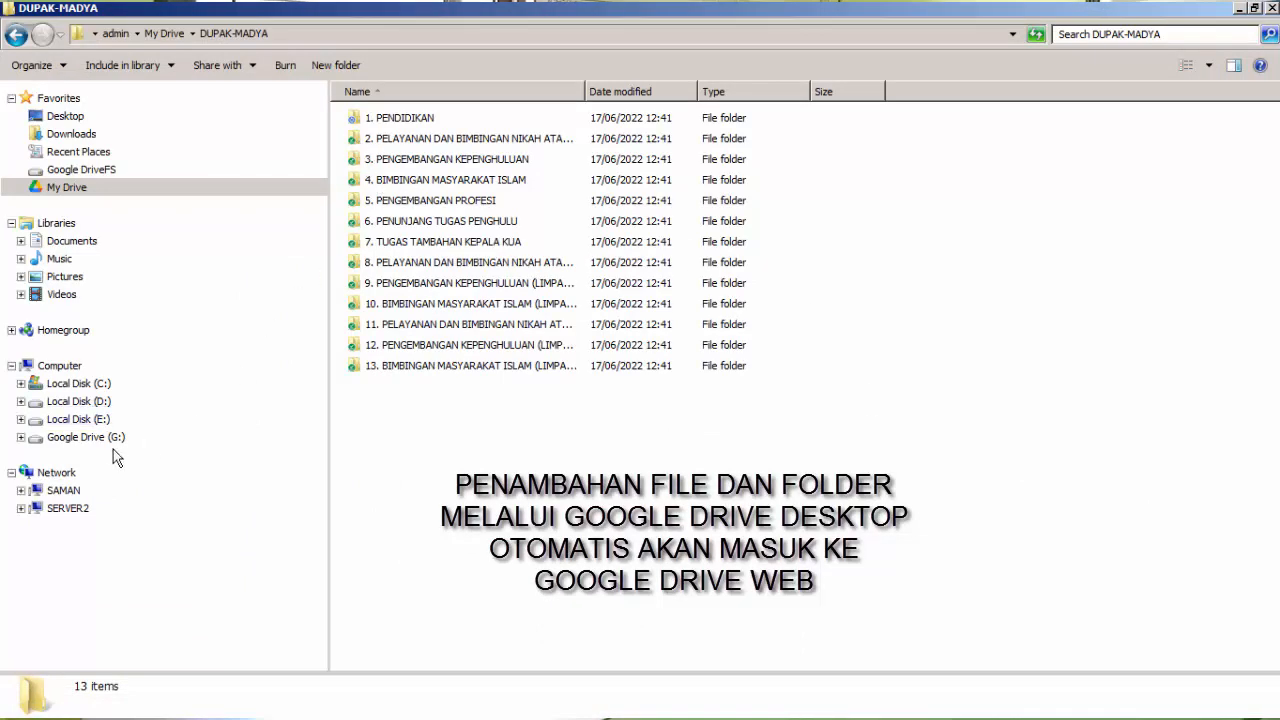
{"action": "left_click", "coordinate": [78, 419]}
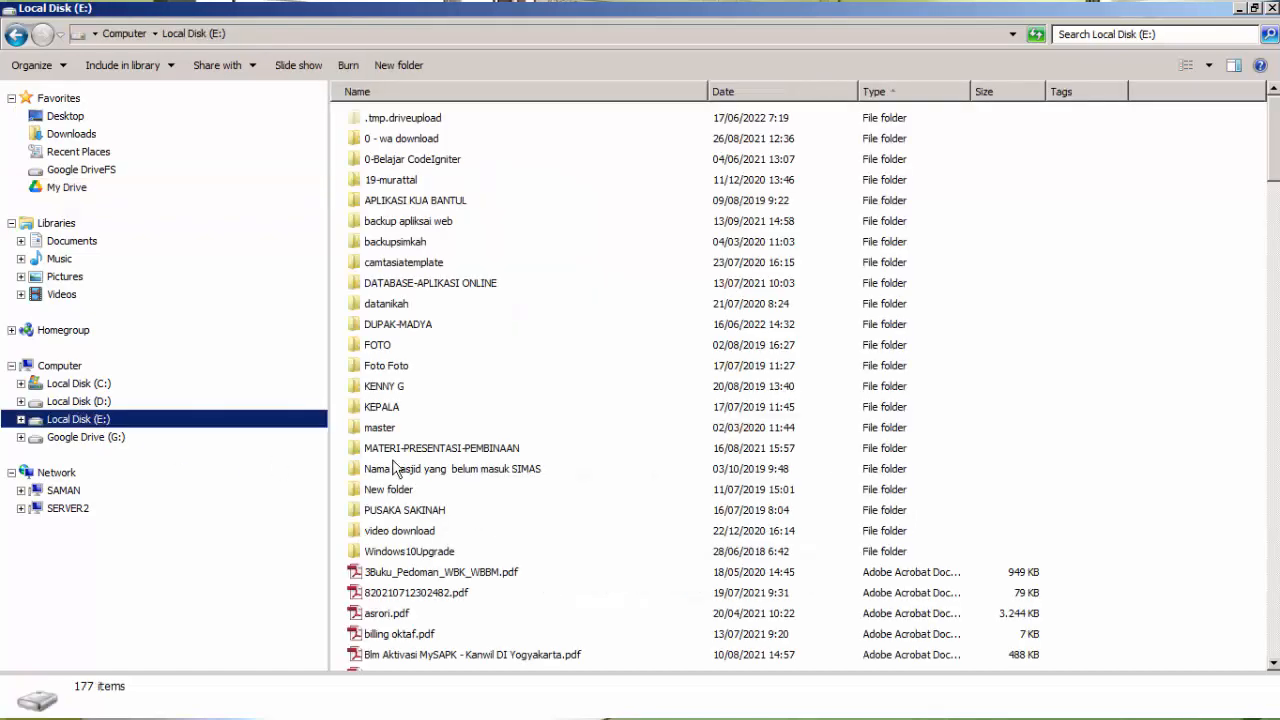
{"action": "left_click_drag", "start_coordinate": [1275, 168], "coordinate": [1275, 303]}
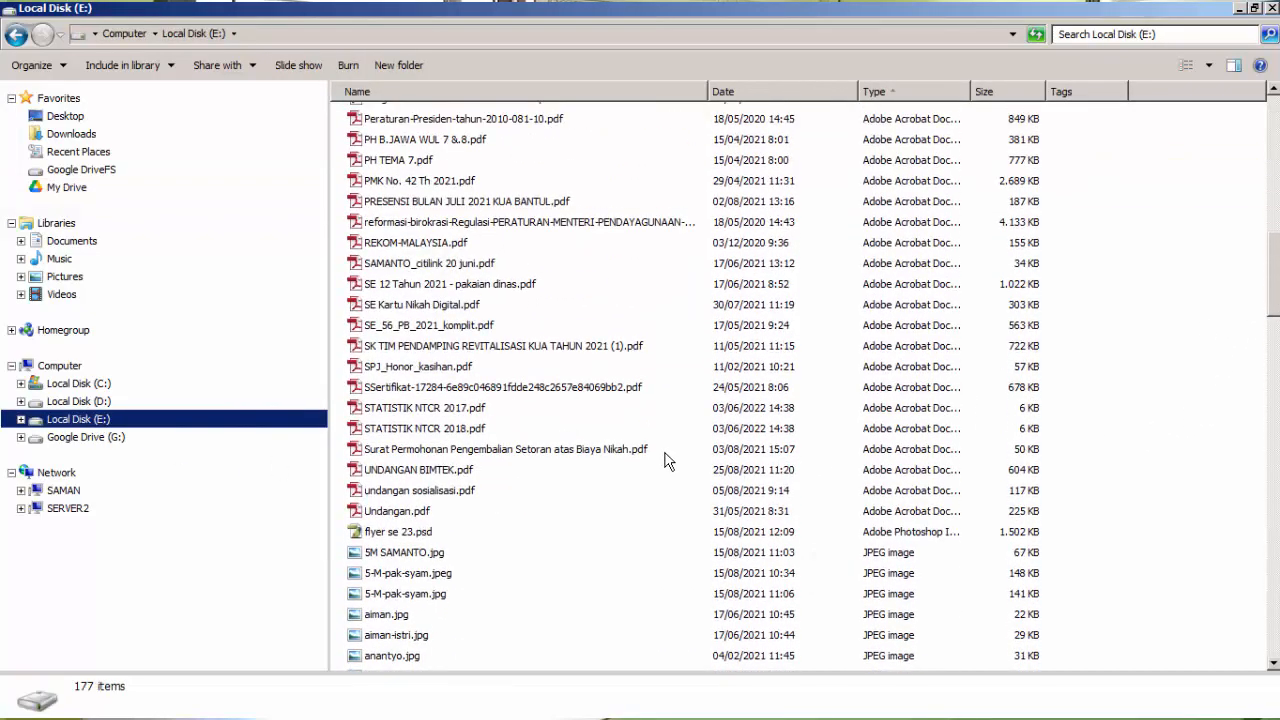
{"action": "left_click_drag", "start_coordinate": [668, 460], "coordinate": [440, 484]}
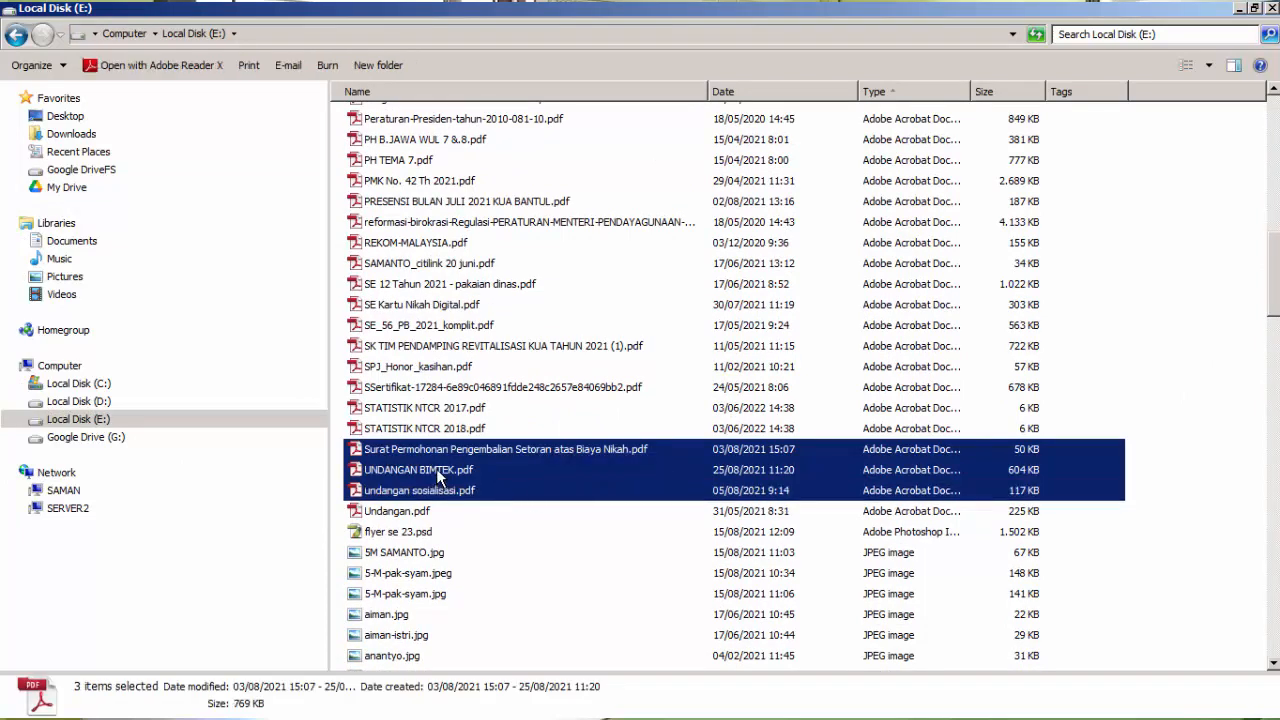
{"action": "right_click", "coordinate": [436, 468]}
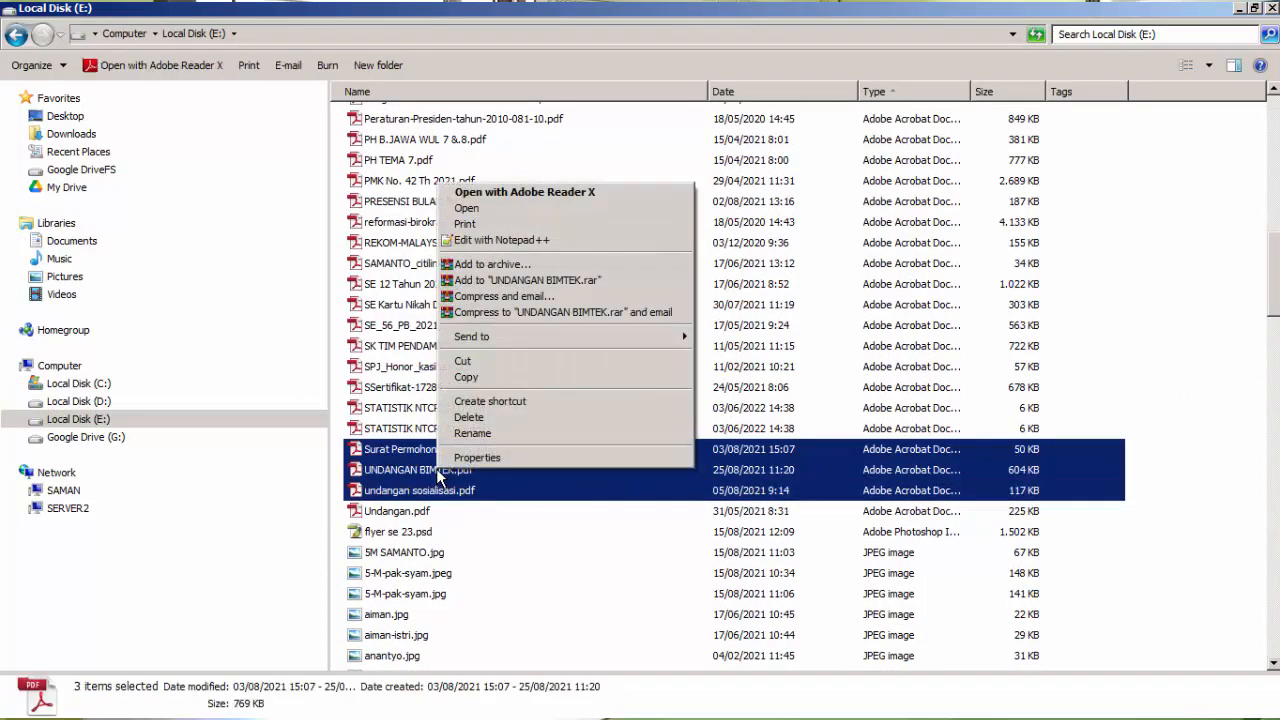
{"action": "left_click", "coordinate": [465, 378]}
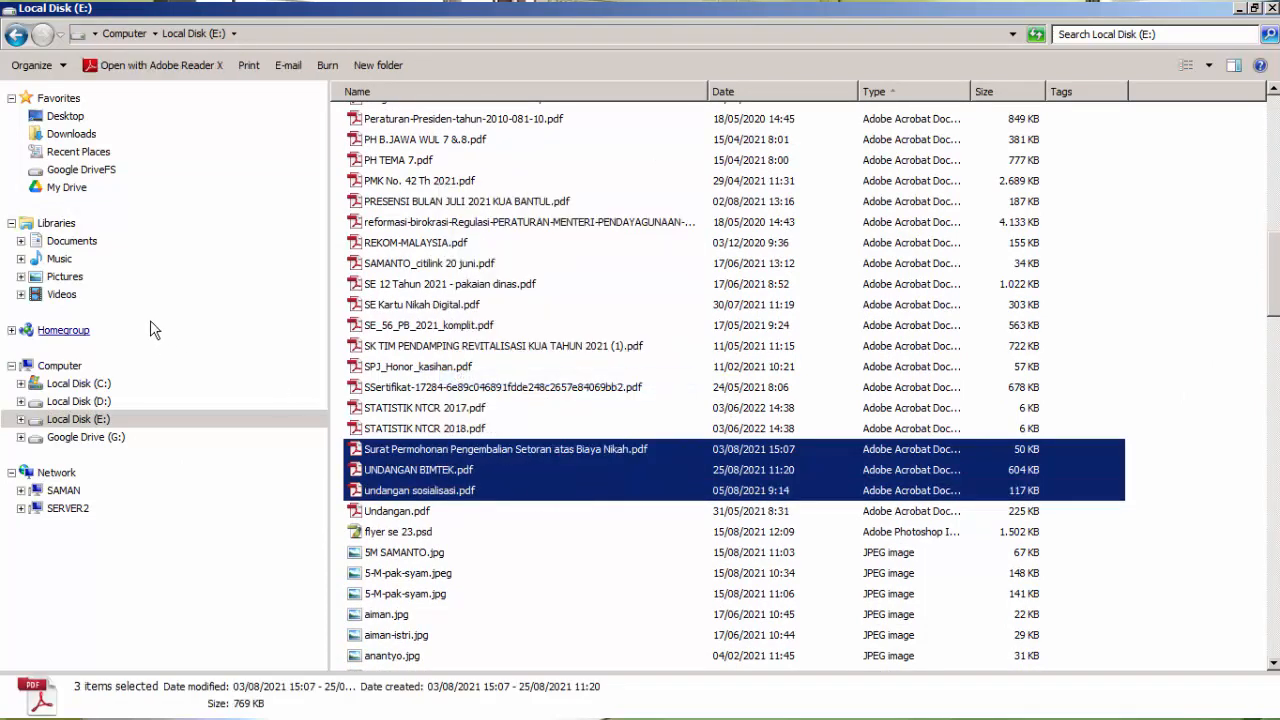
Paste the three copied PDFs into the 7. TUGAS TAMBAHAN KEPALA KUA subfolder of DUPAK-MADYA in My Drive.
{"action": "left_click", "coordinate": [75, 187]}
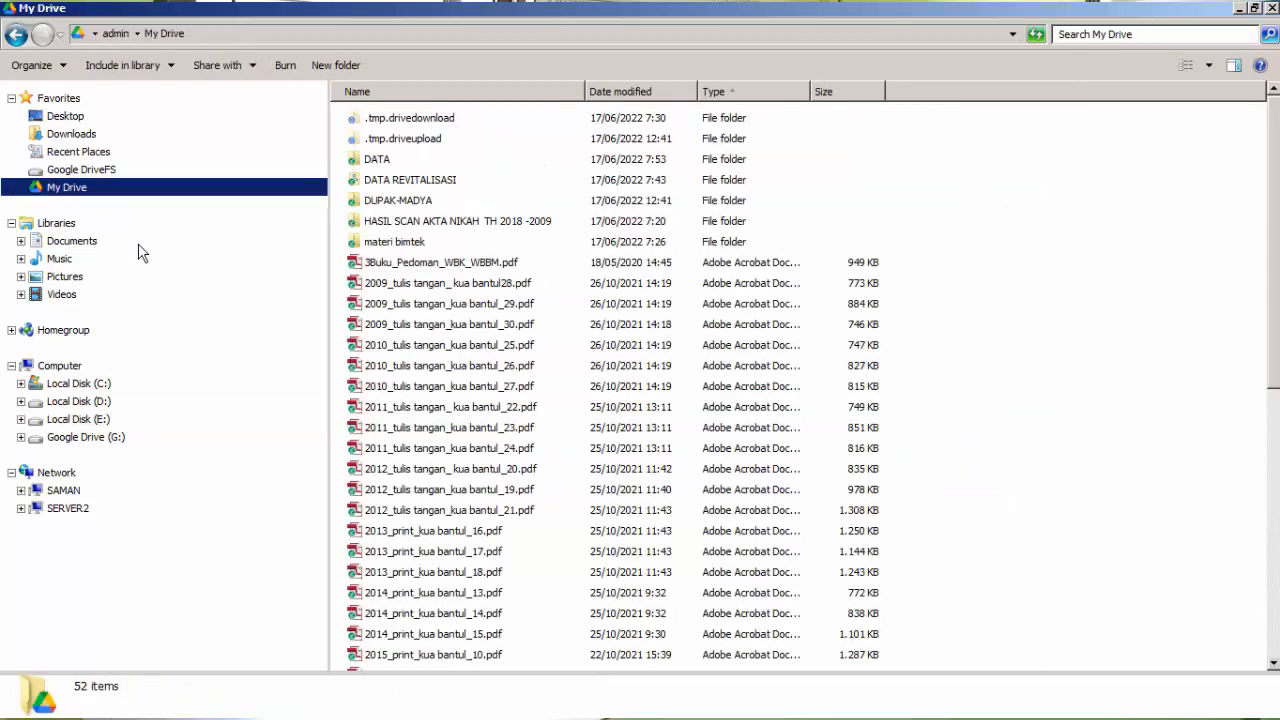
{"action": "double_click", "coordinate": [398, 201]}
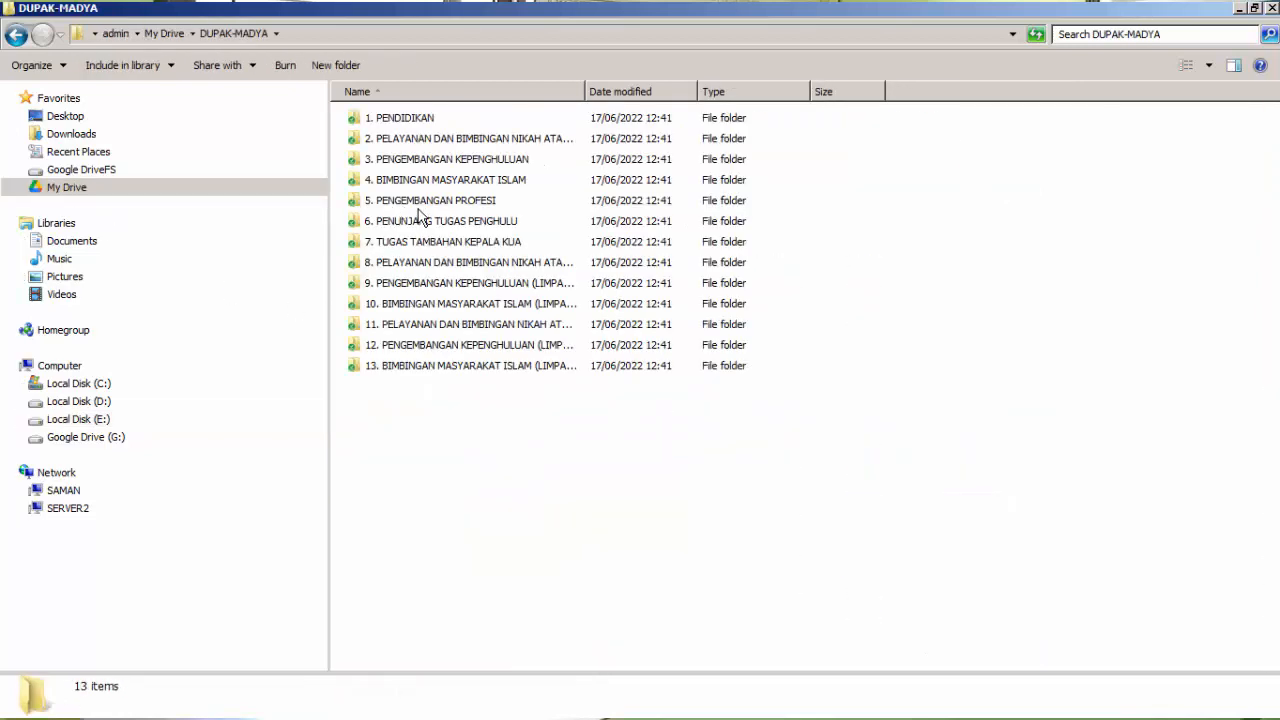
{"action": "double_click", "coordinate": [418, 202]}
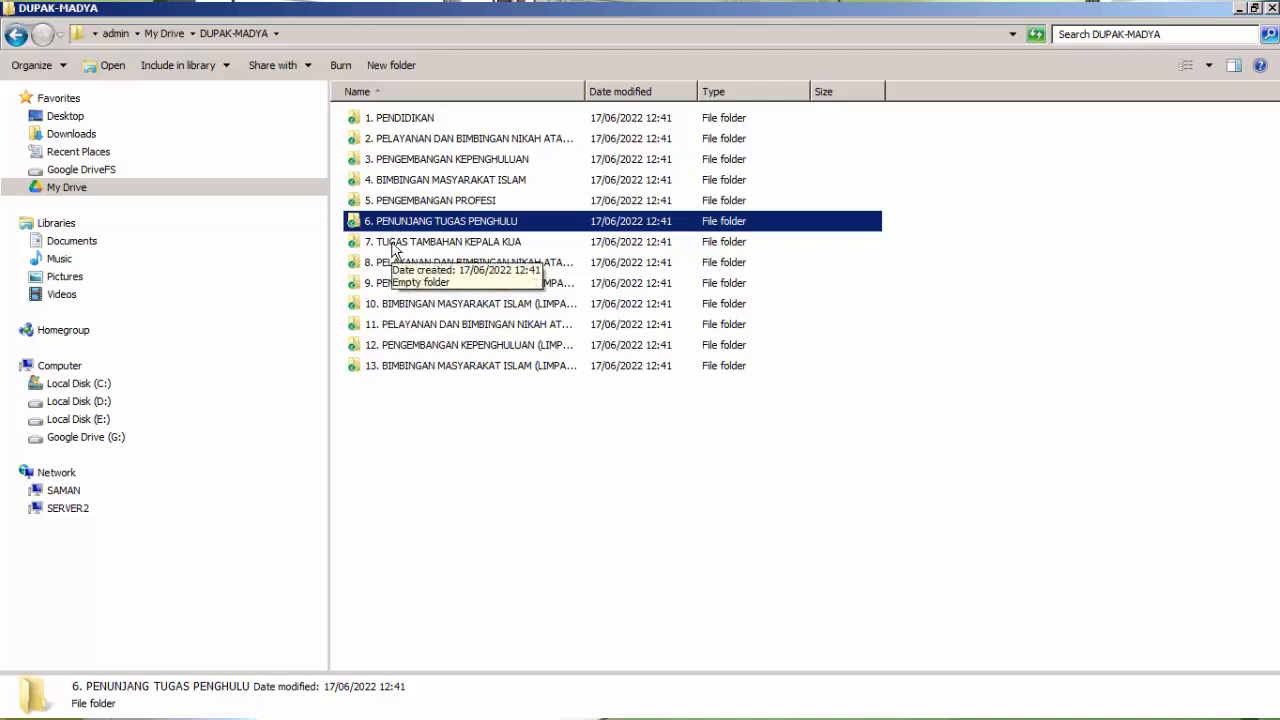
{"action": "double_click", "coordinate": [395, 250]}
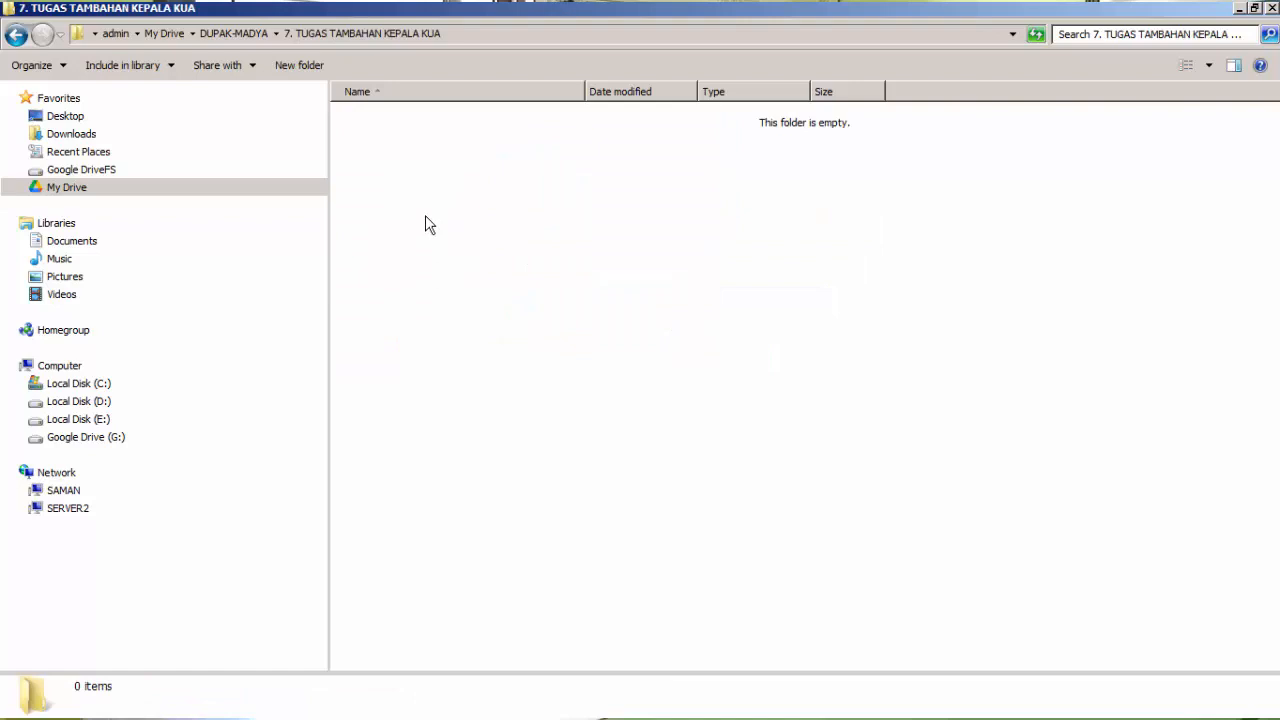
{"action": "right_click", "coordinate": [426, 218]}
{"action": "left_click", "coordinate": [455, 322]}
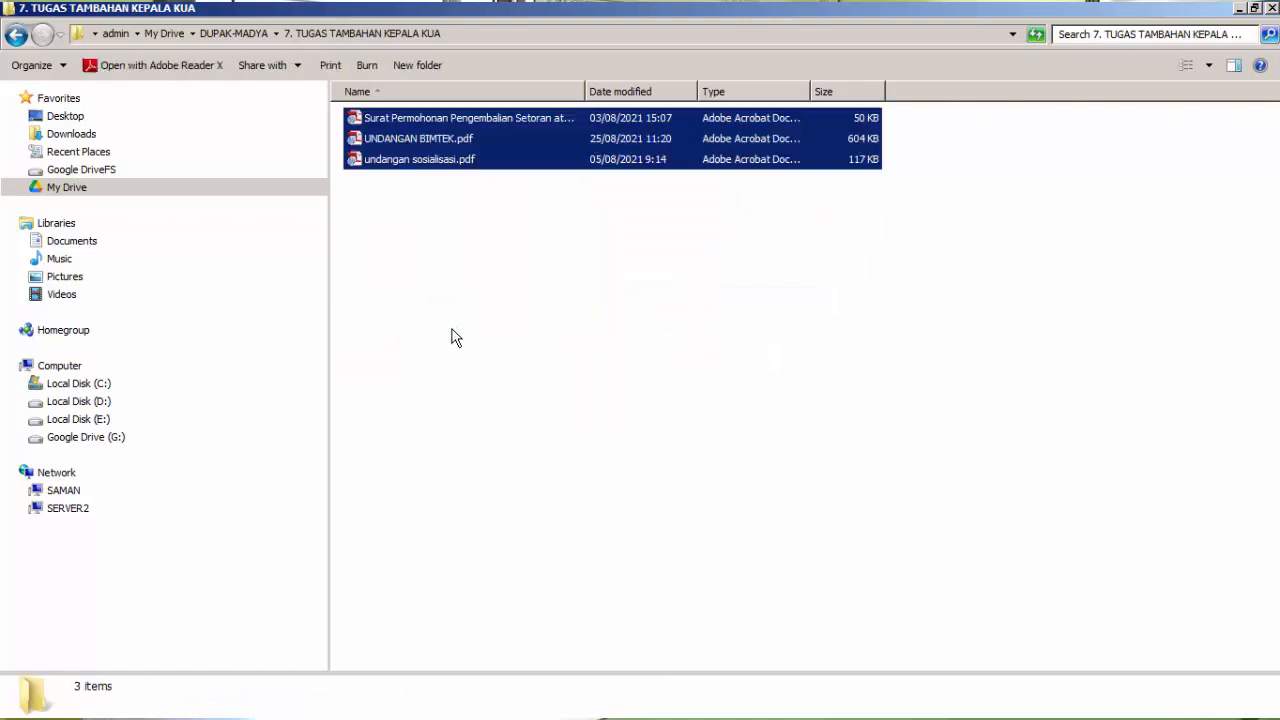
{"action": "left_click", "coordinate": [445, 275]}
Rename the Surat Permohonan Pengembalian Setoran PDF as 01012022-31012022.pdf.
{"action": "left_click", "coordinate": [374, 122]}
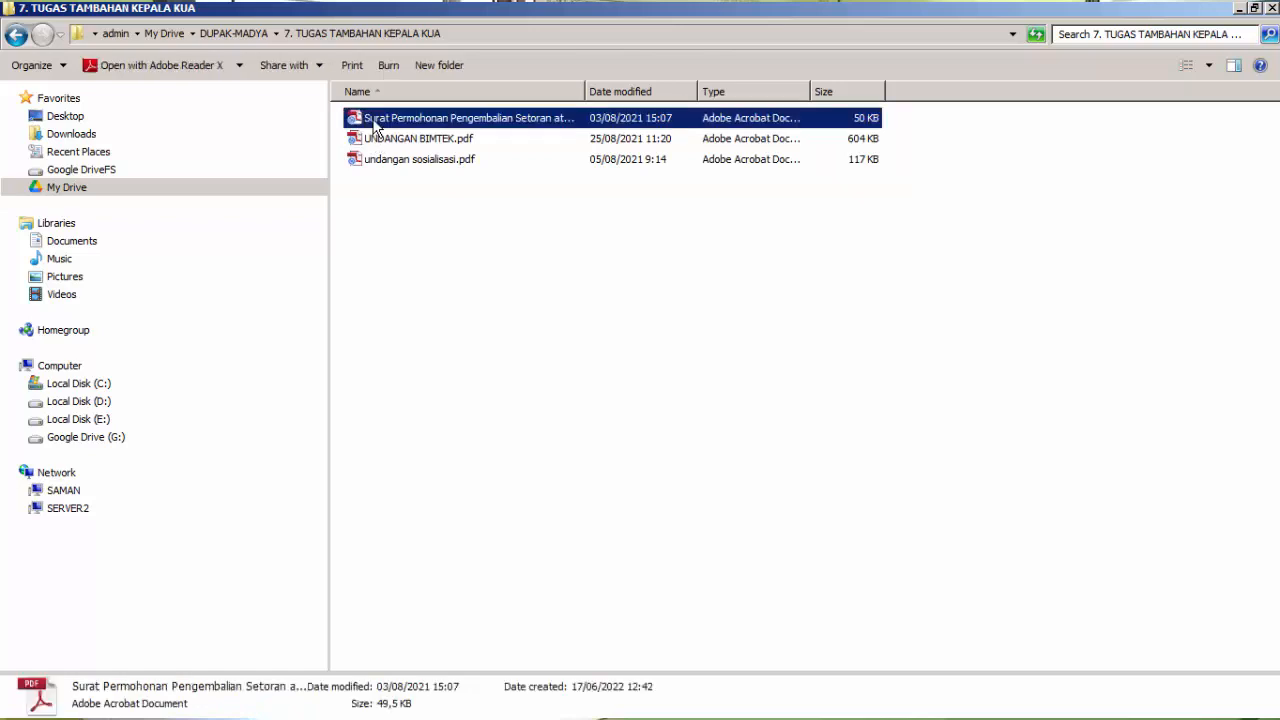
{"action": "right_click", "coordinate": [376, 124]}
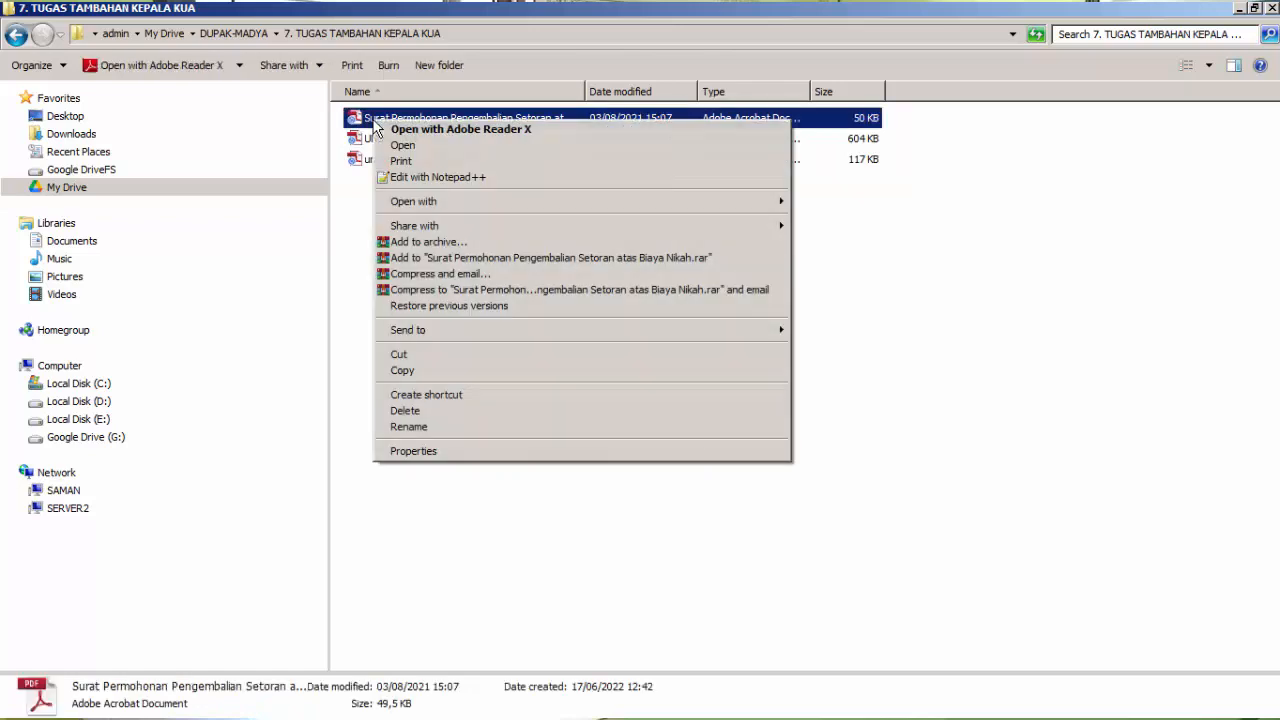
{"action": "left_click", "coordinate": [407, 428]}
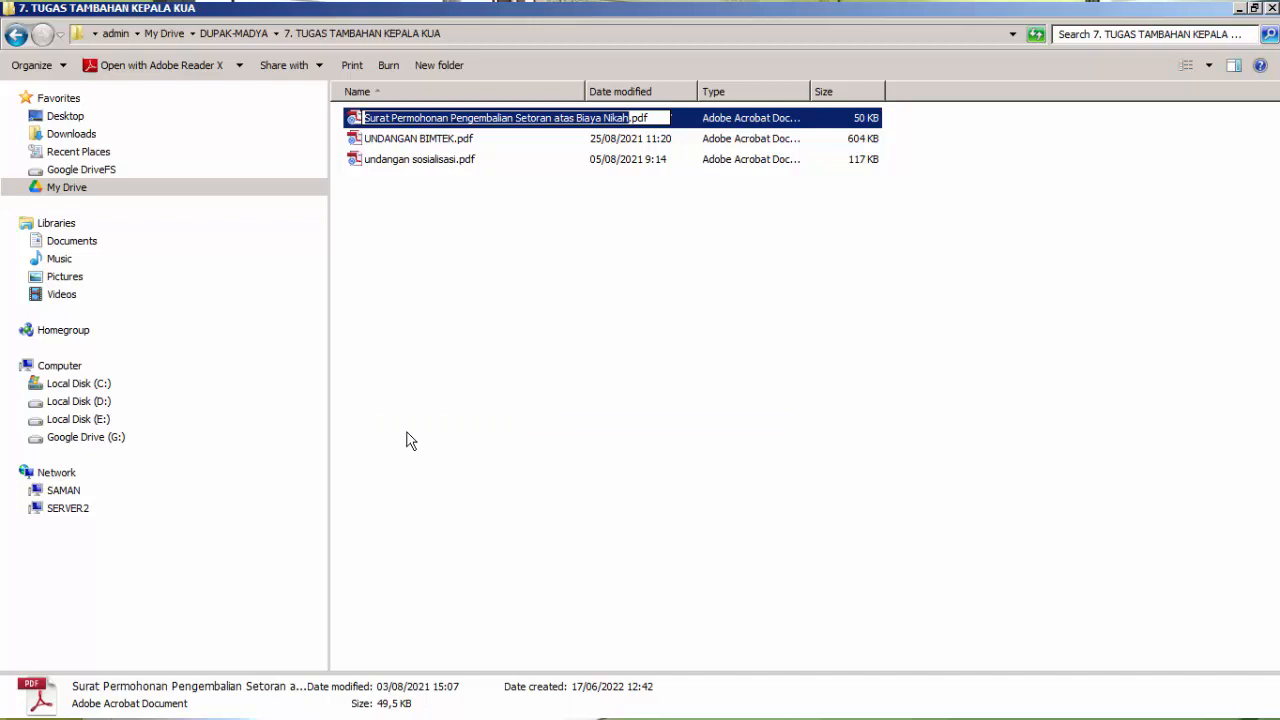
{"action": "type", "text": "01012022"}
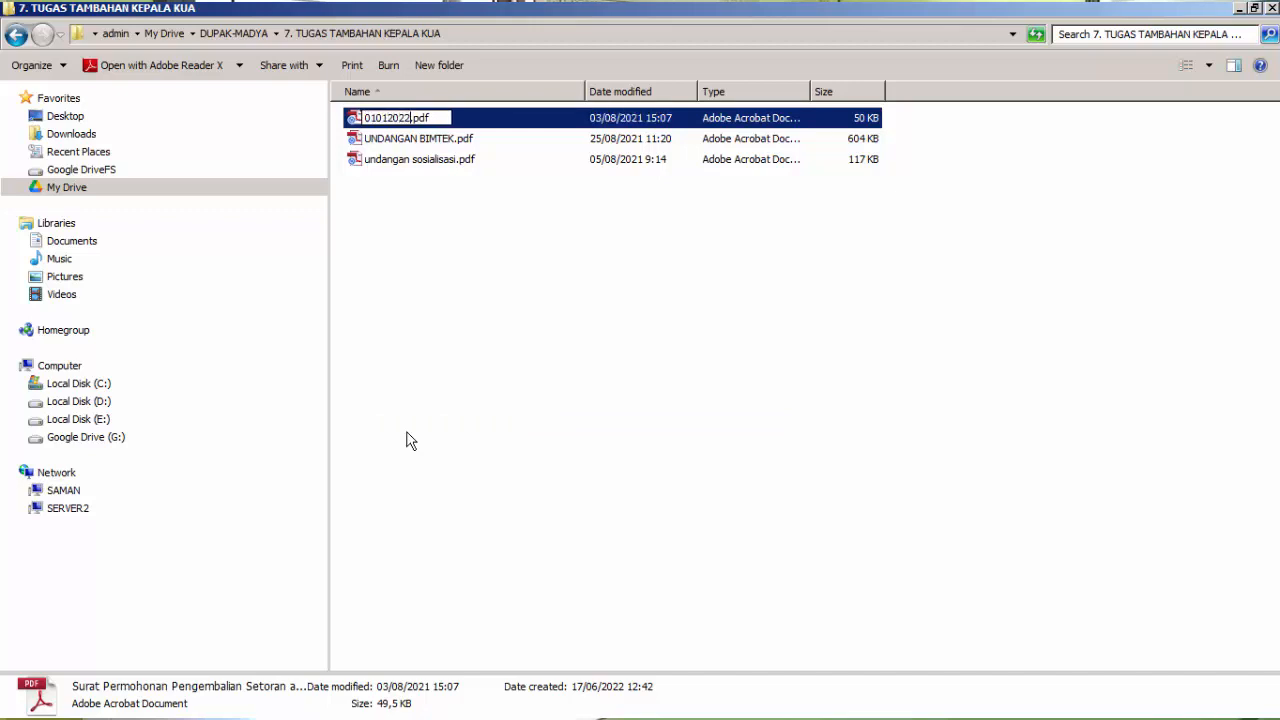
{"action": "type", "text": "-31012022"}
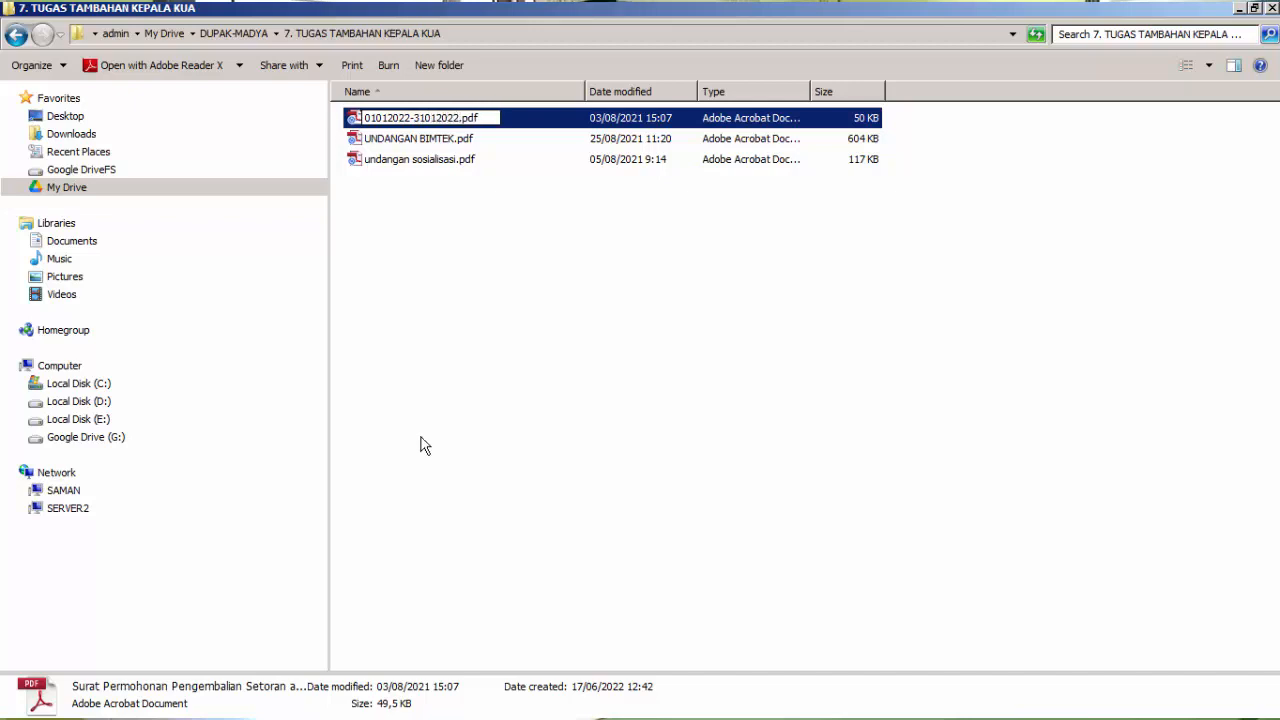
{"action": "left_click", "coordinate": [452, 296]}
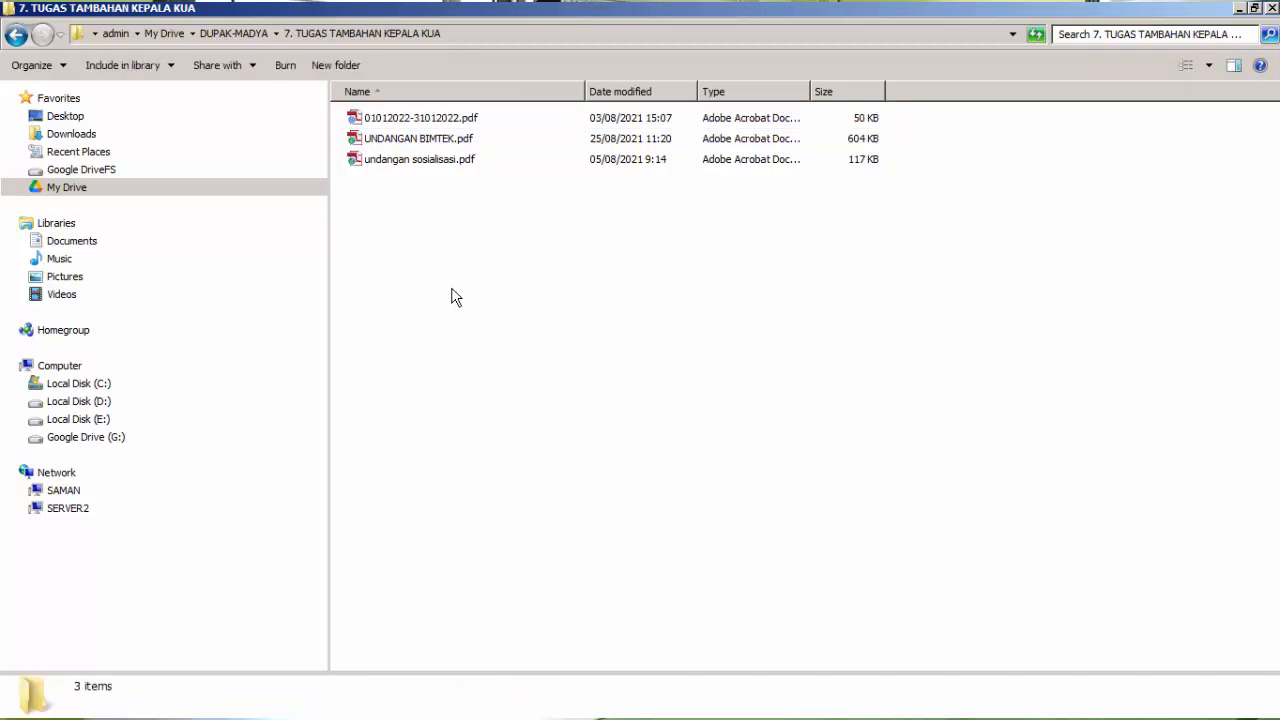
Rename UNDANGAN BIMTEK.pdf as 01022022-28022022.pdf.
{"action": "right_click", "coordinate": [398, 146]}
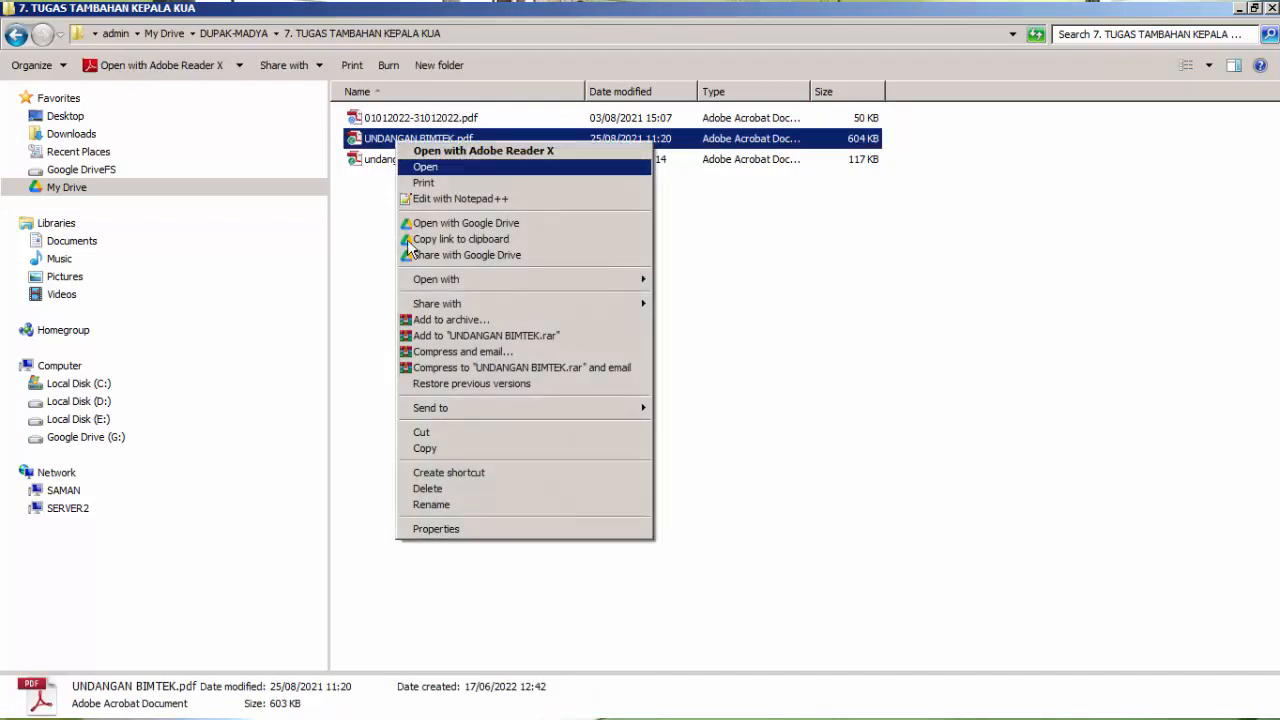
{"action": "left_click", "coordinate": [431, 505]}
{"action": "type", "text": "010220"}
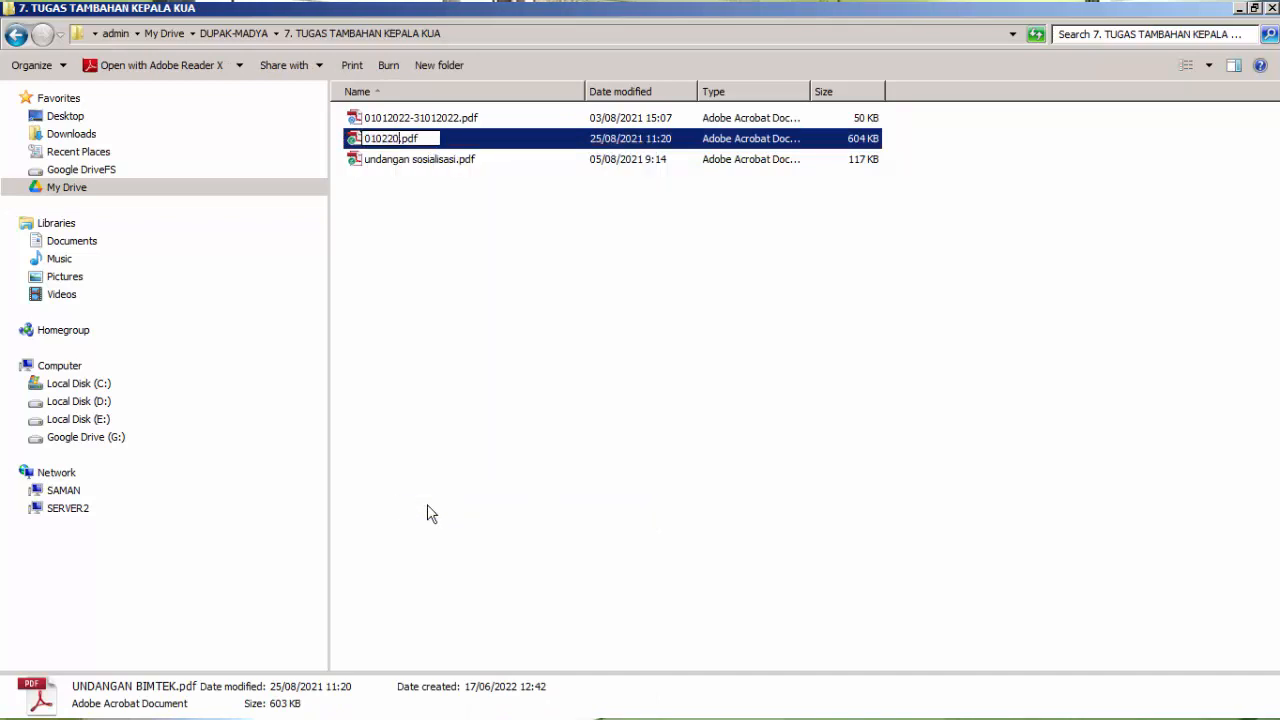
{"action": "type", "text": "22-28022022"}
{"action": "left_click", "coordinate": [688, 293]}
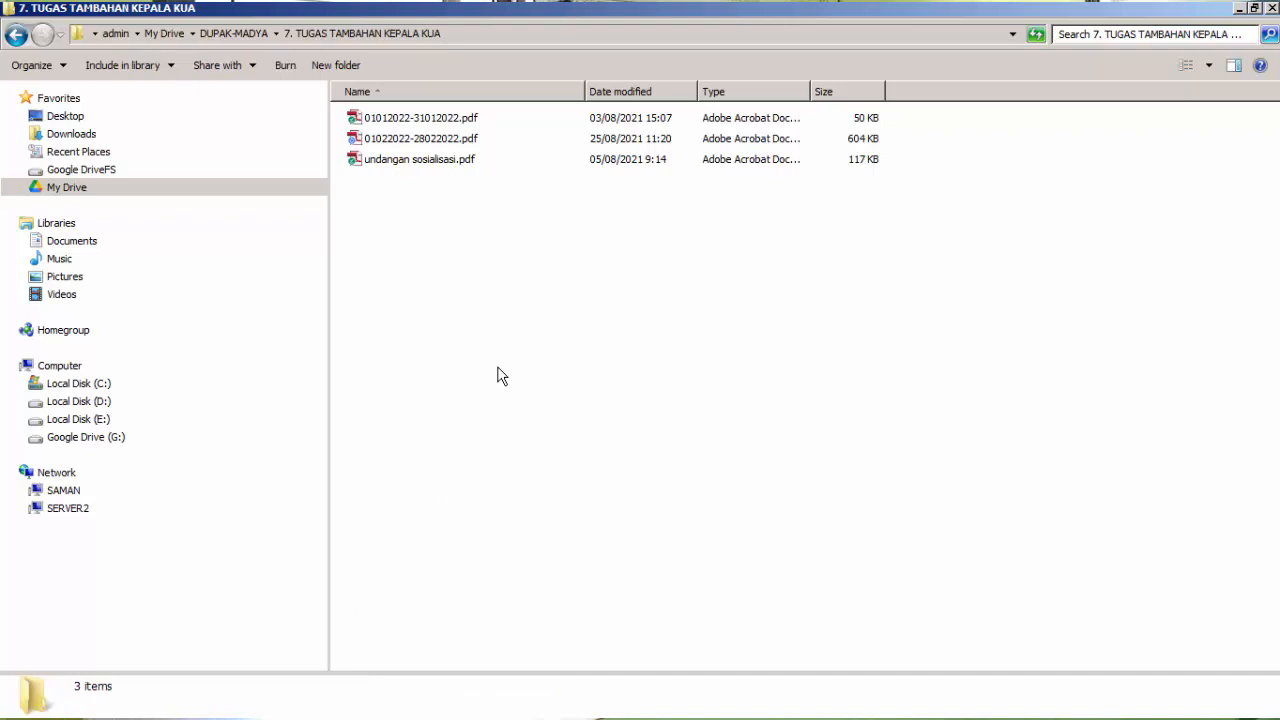
Return to DUPAK-MADYA and inspect the j. Menyusun kajian pengembangan DBKS subfolder inside 3. PENGEMBANGAN KEPENGHULUAN.
{"action": "left_click", "coordinate": [236, 35]}
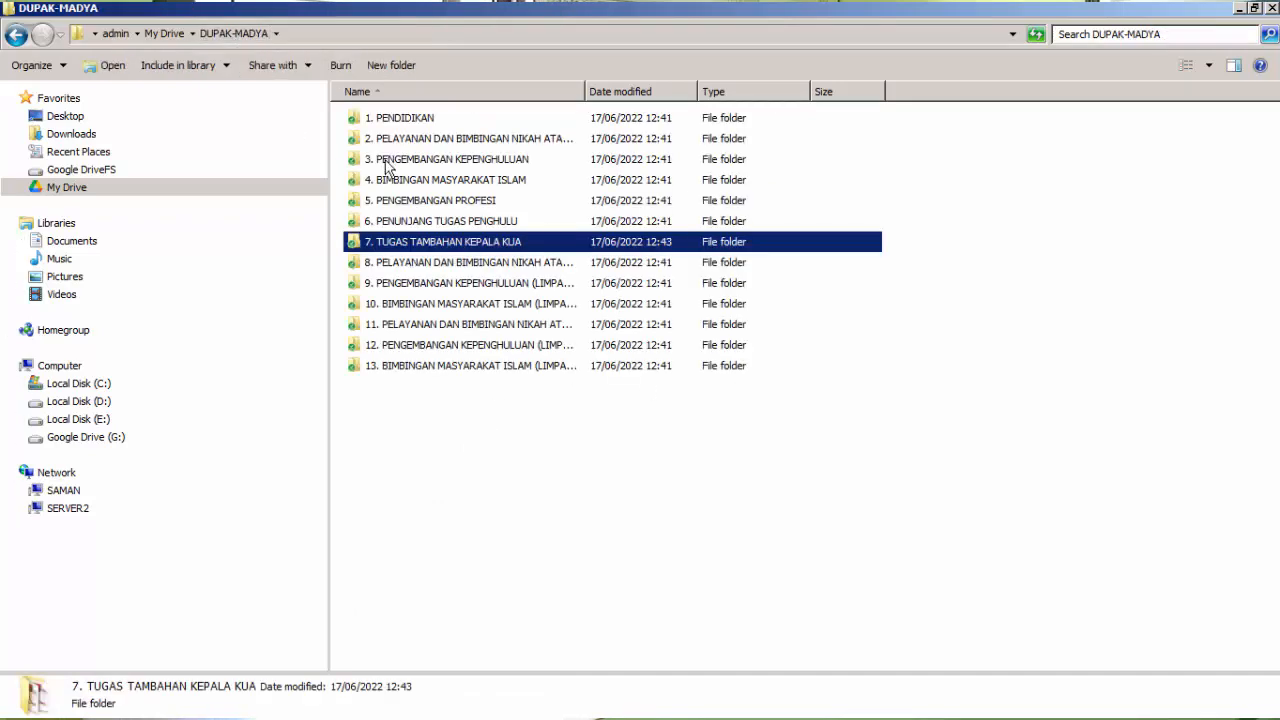
{"action": "double_click", "coordinate": [385, 160]}
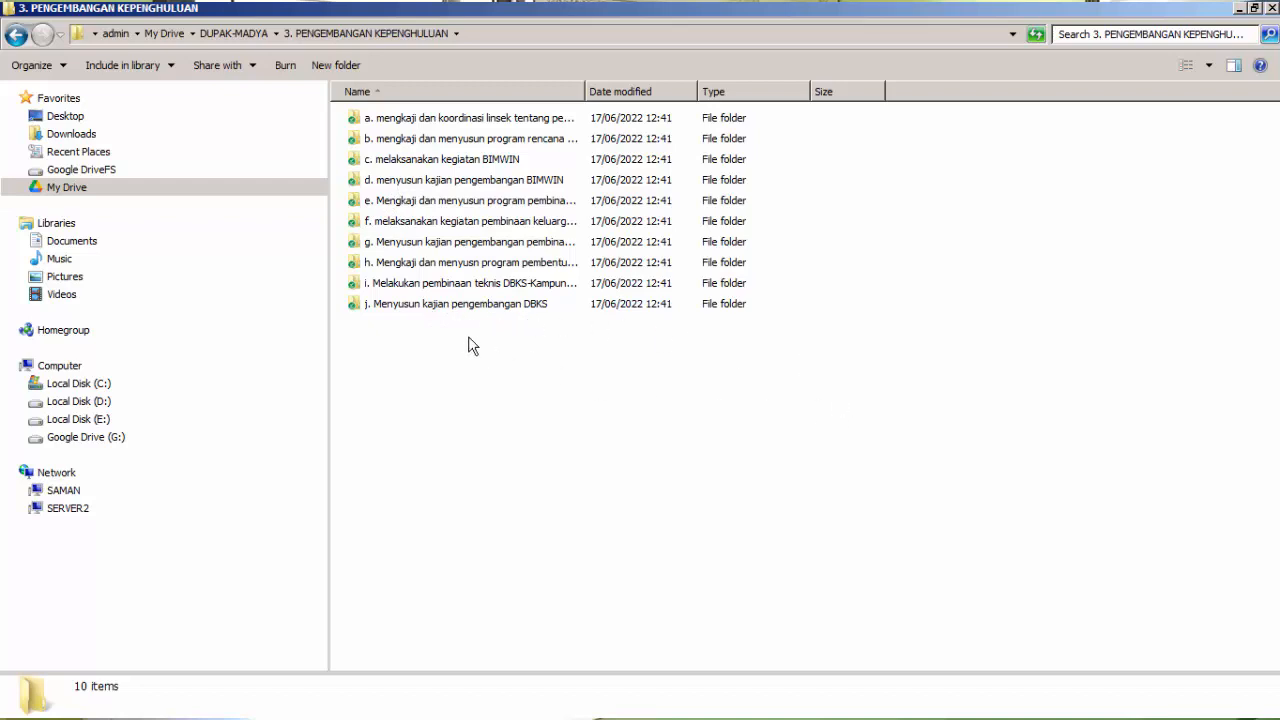
{"action": "double_click", "coordinate": [447, 306]}
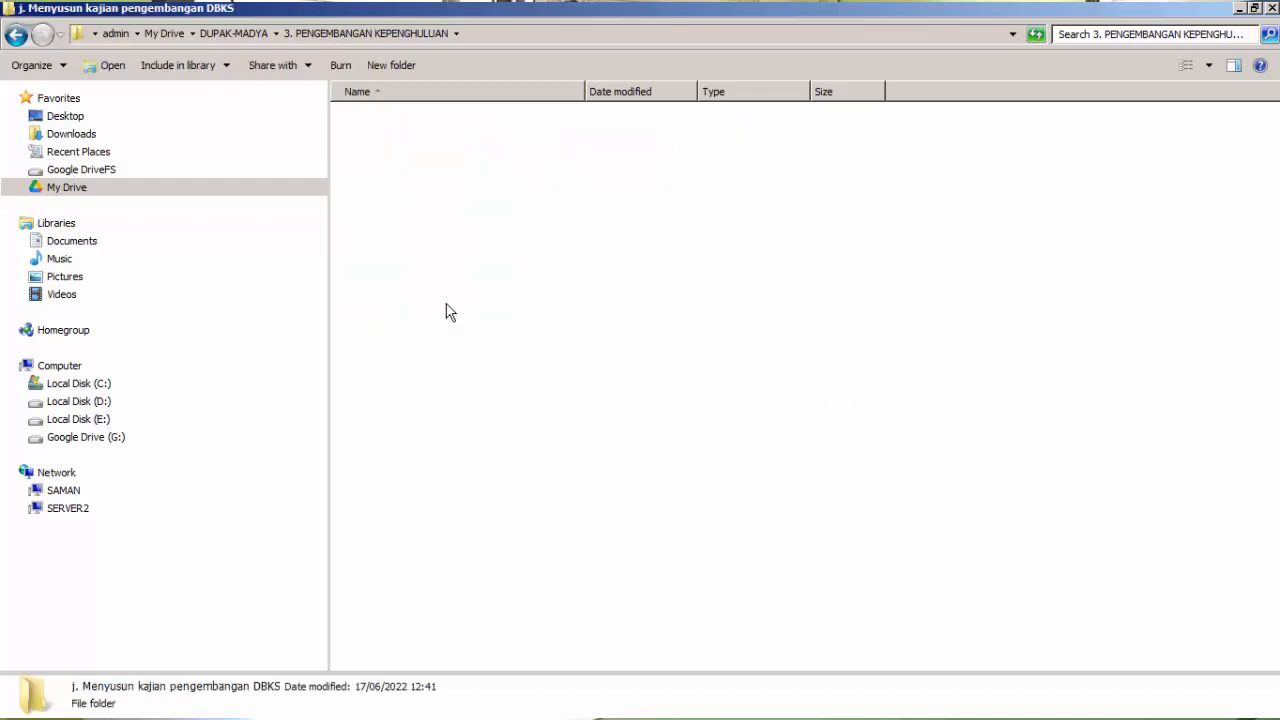
Switch to Google Drive in Firefox and open the 7. TUGAS TAMBAHAN KEPALA KUA folder inside DUPAK-MADYA.
{"action": "left_click", "coordinate": [361, 34]}
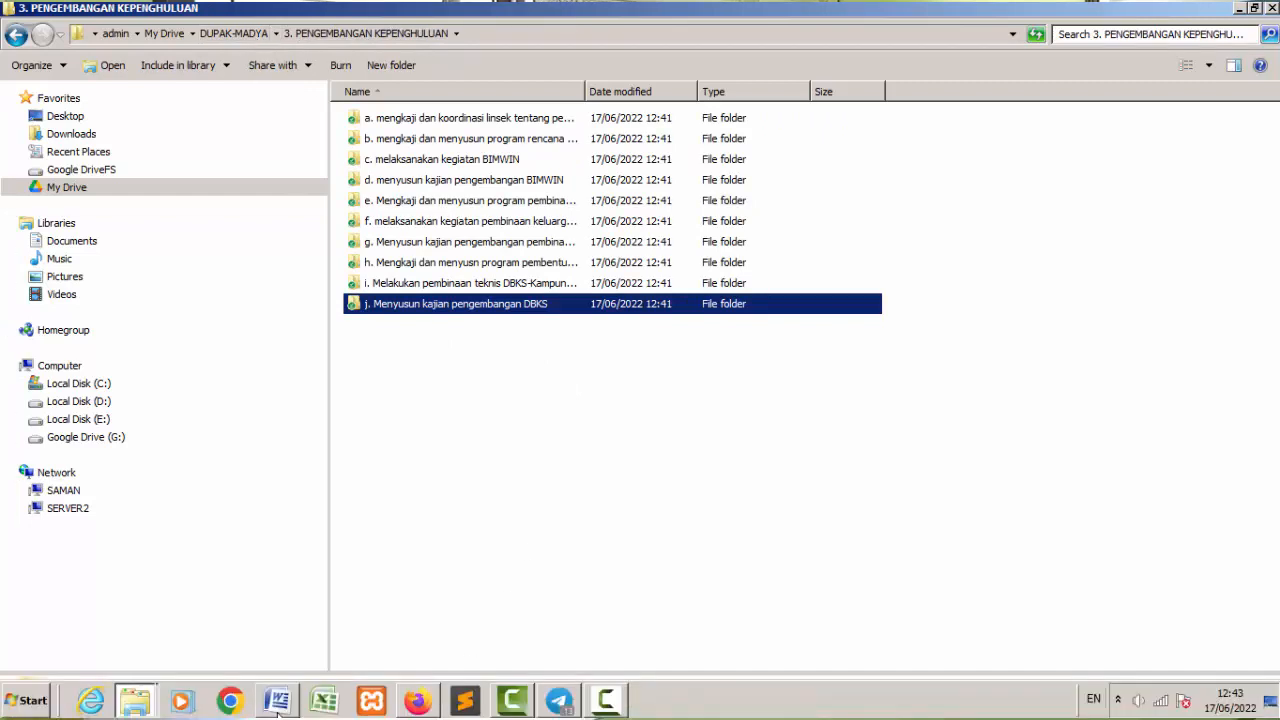
{"action": "left_click", "coordinate": [416, 702]}
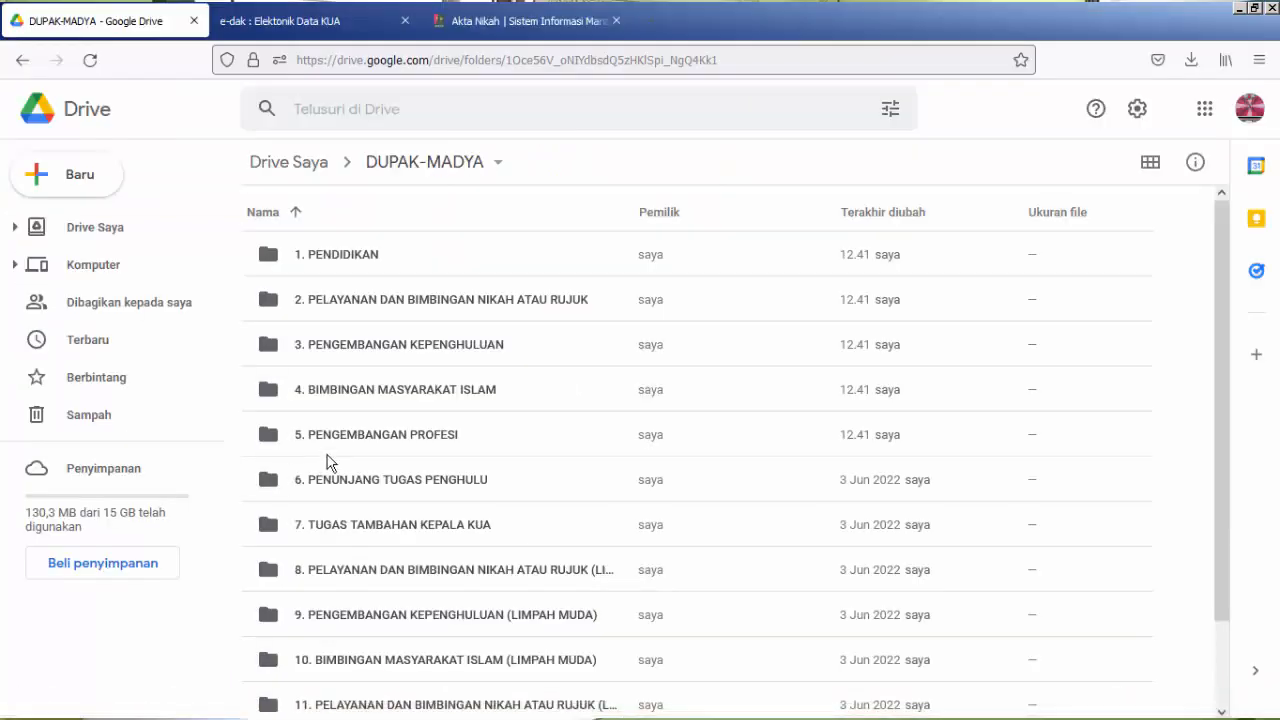
{"action": "double_click", "coordinate": [365, 480]}
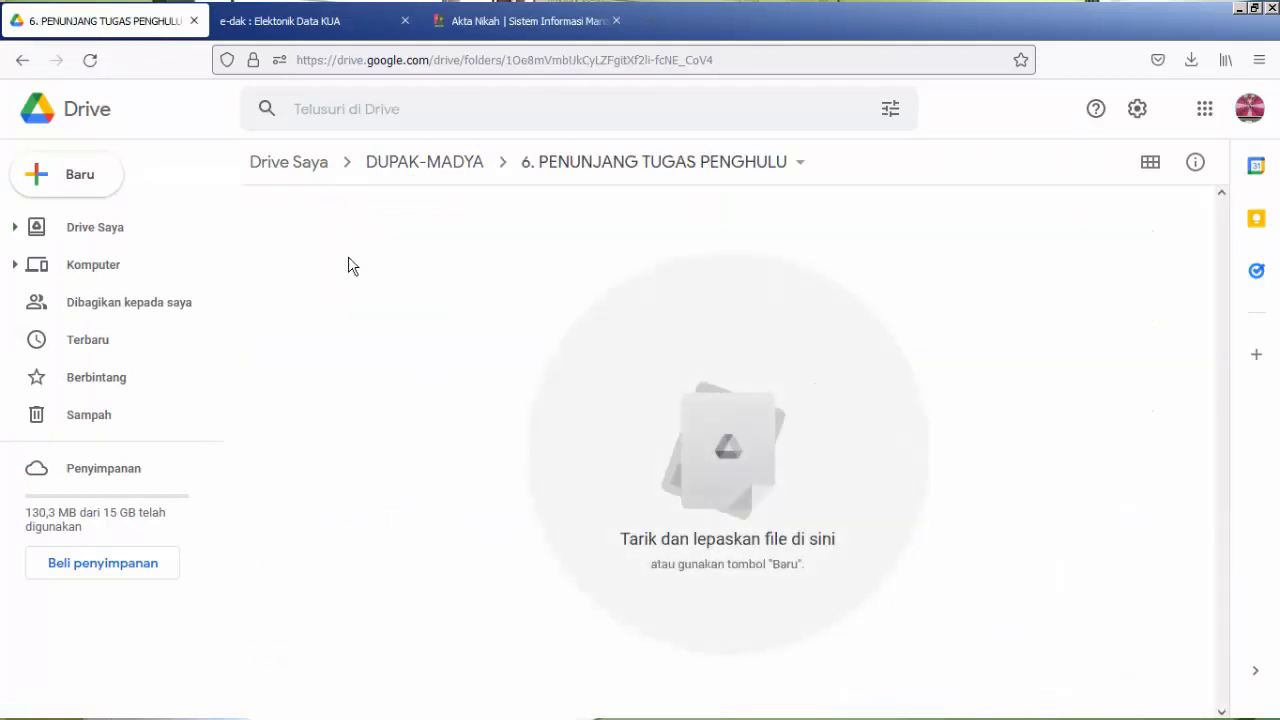
{"action": "left_click", "coordinate": [449, 168]}
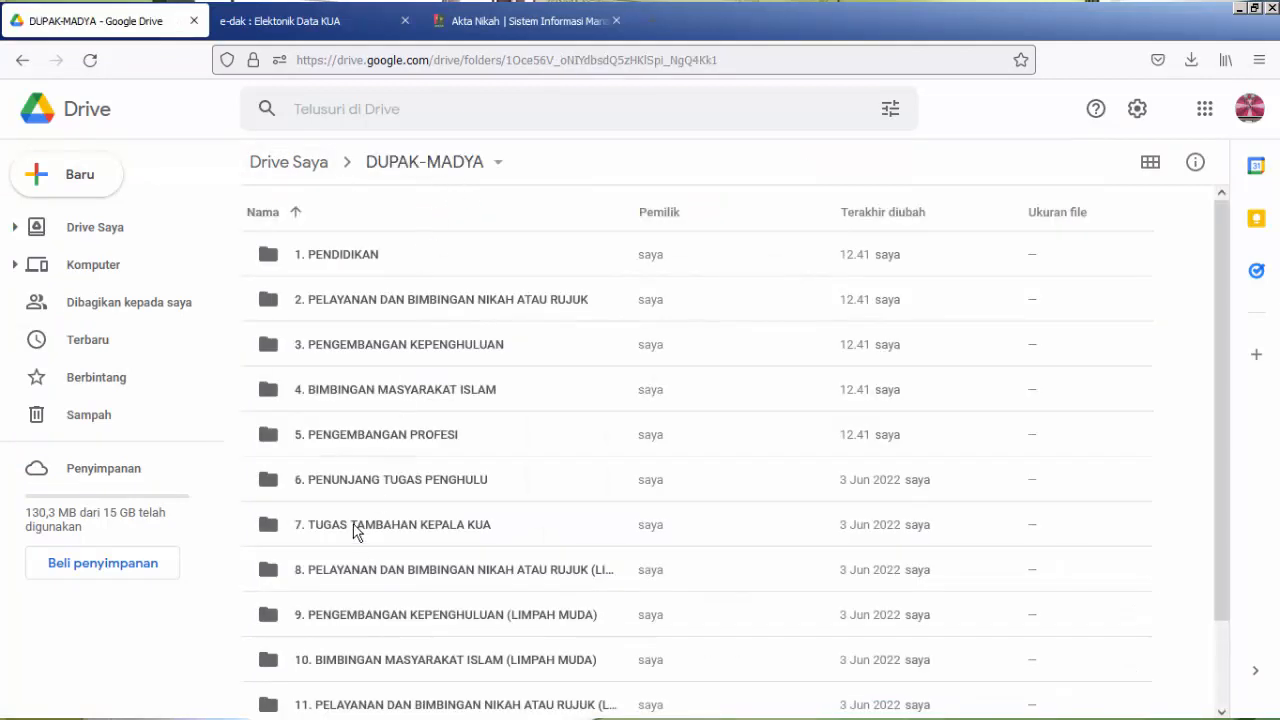
{"action": "left_click", "coordinate": [358, 528]}
{"action": "double_click", "coordinate": [355, 530]}
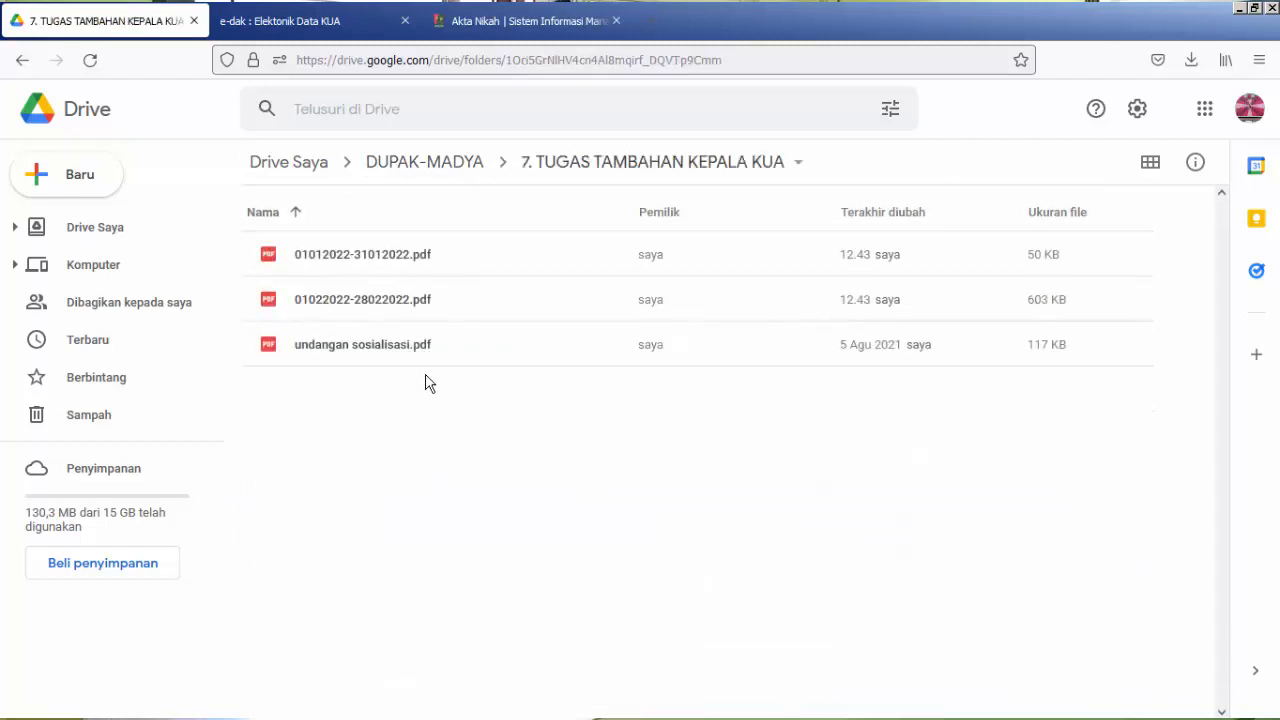
Set general access for 01012022-31012022.pdf to "Siapa saja yang memiliki link" and copy its link.
{"action": "left_click", "coordinate": [392, 262]}
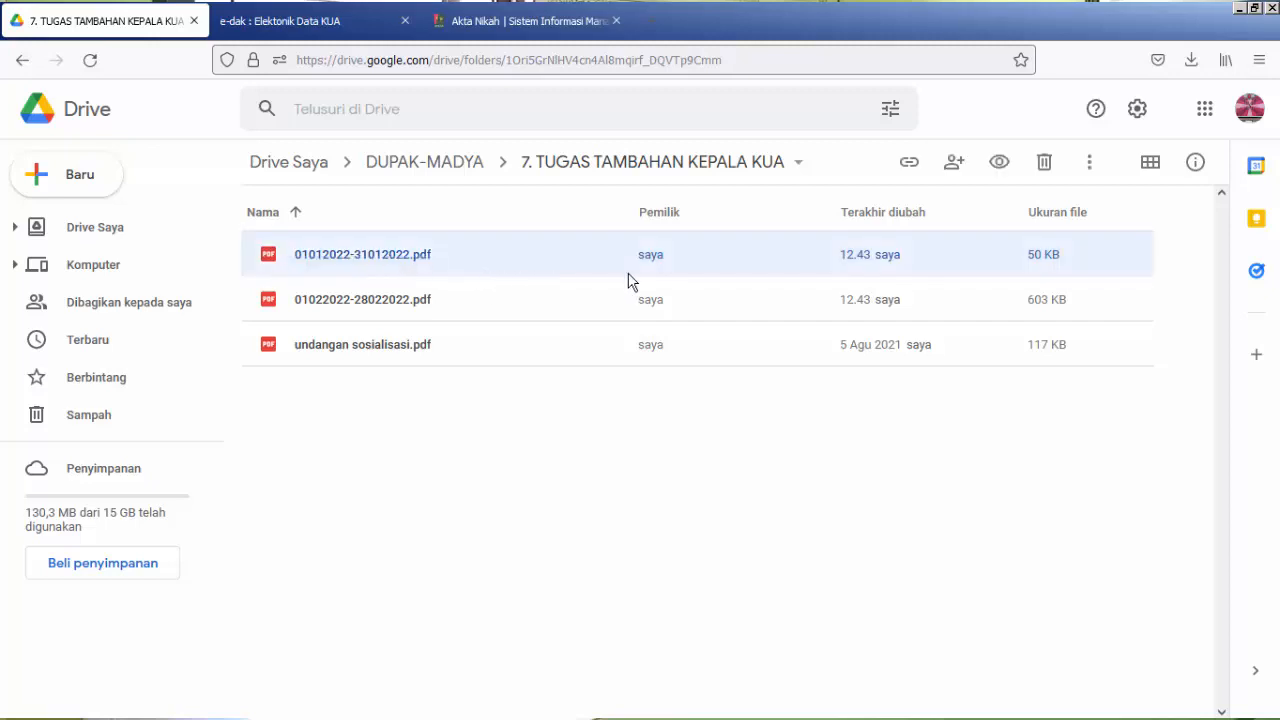
{"action": "left_click", "coordinate": [910, 165]}
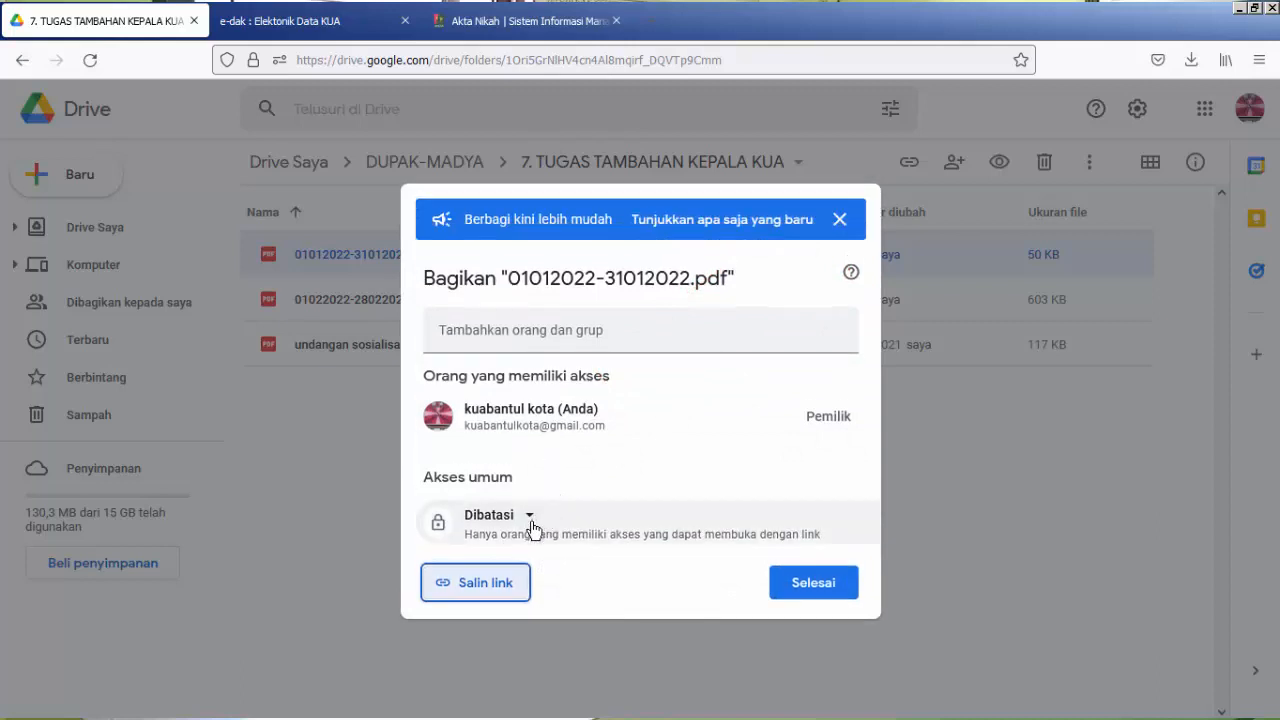
{"action": "left_click", "coordinate": [529, 520]}
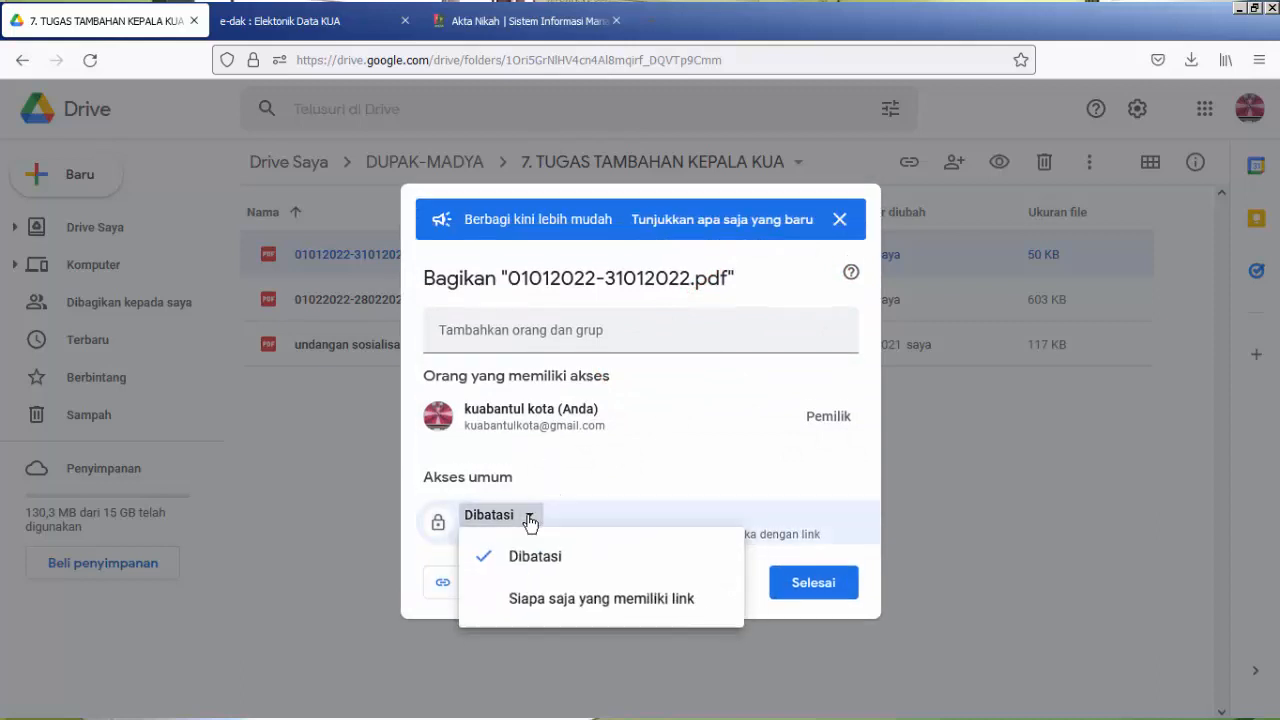
{"action": "left_click", "coordinate": [529, 605]}
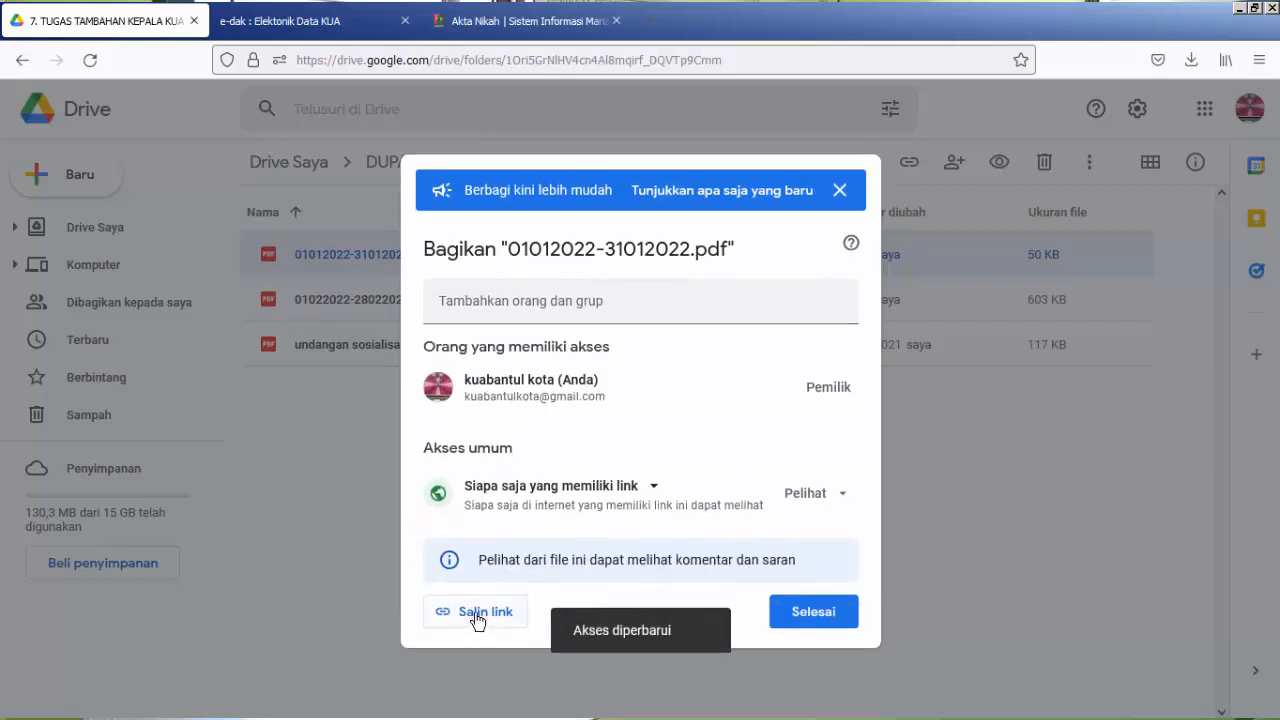
{"action": "left_click", "coordinate": [478, 616]}
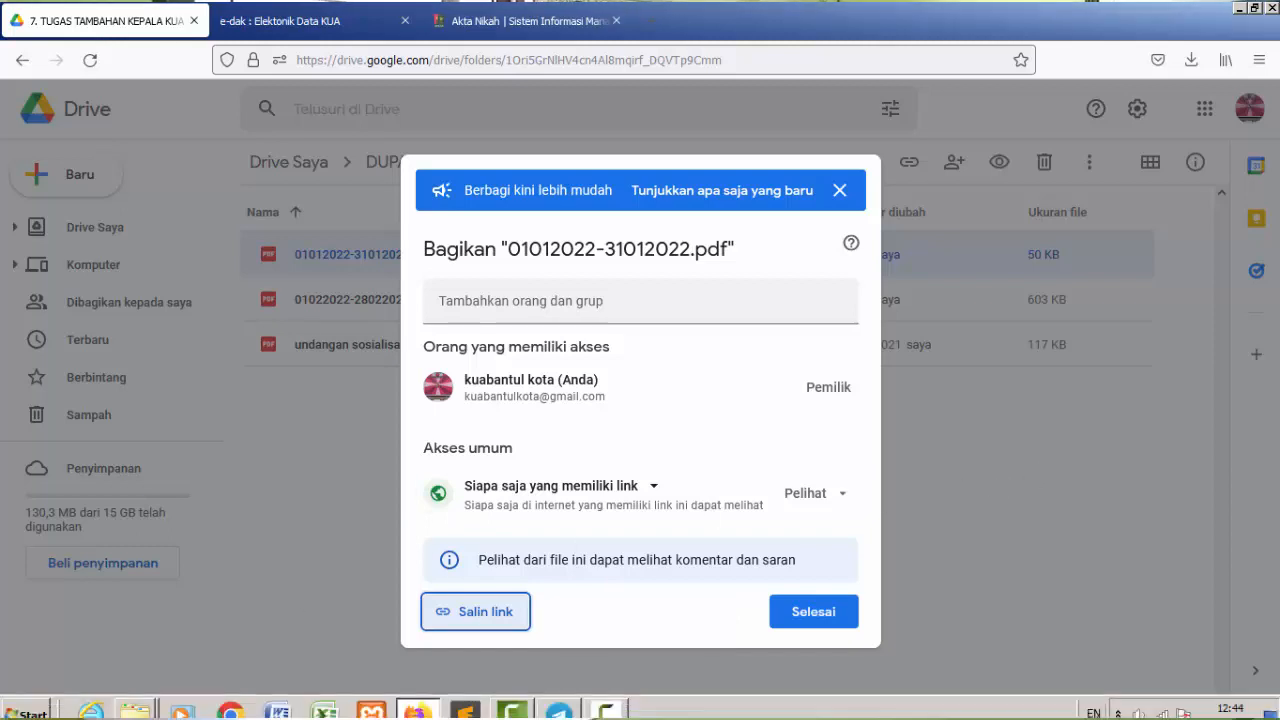
Paste the copied link into a new Notepad document.
{"action": "left_click", "coordinate": [25, 700]}
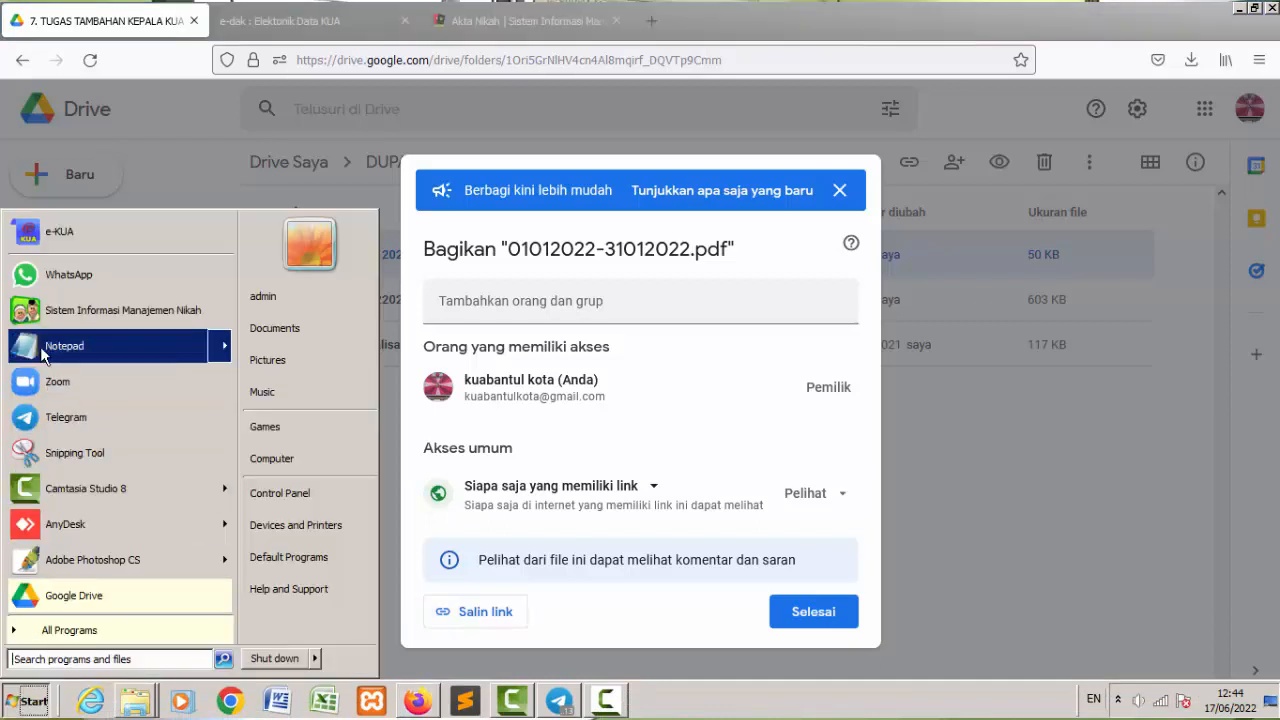
{"action": "left_click", "coordinate": [40, 345]}
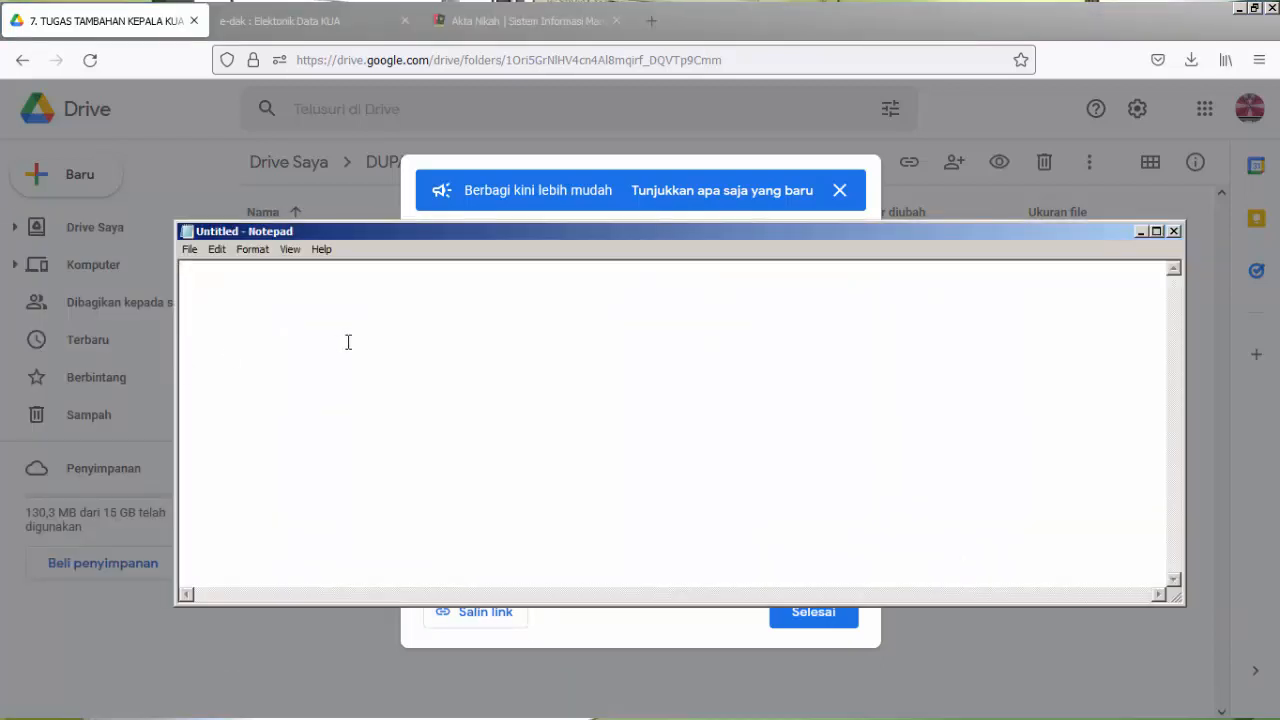
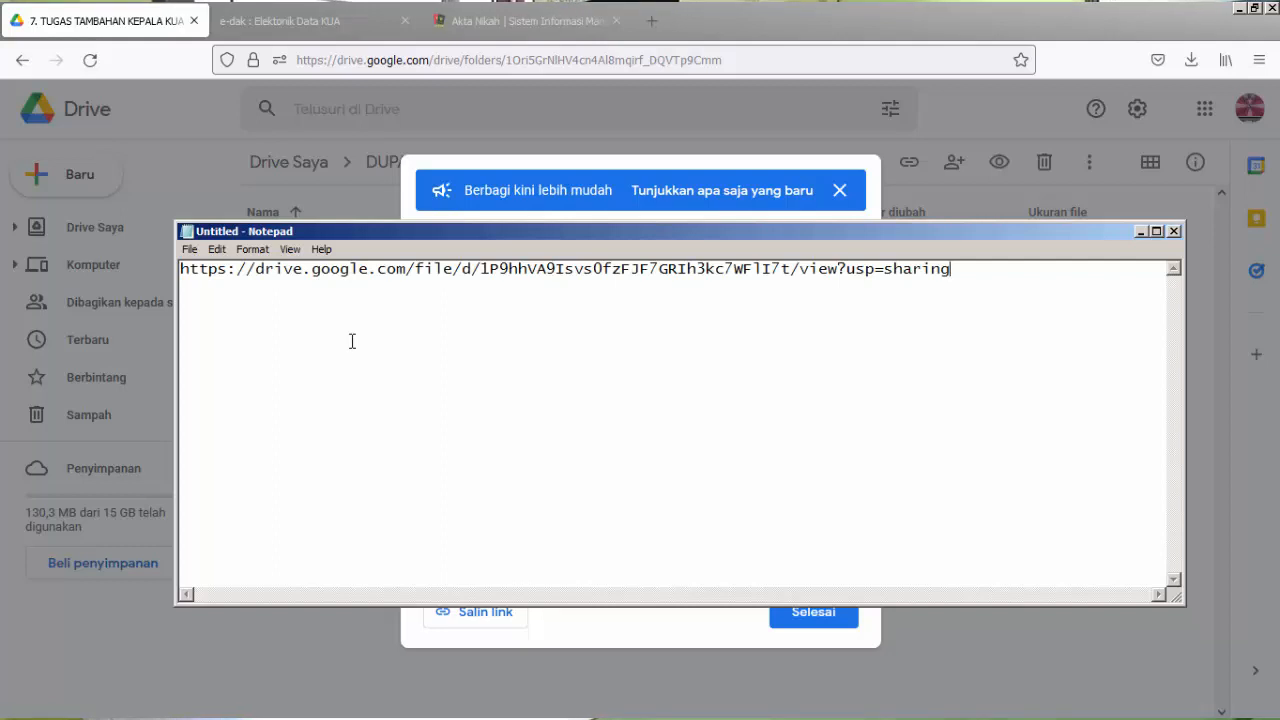
{"action": "type", "text": "1. "}
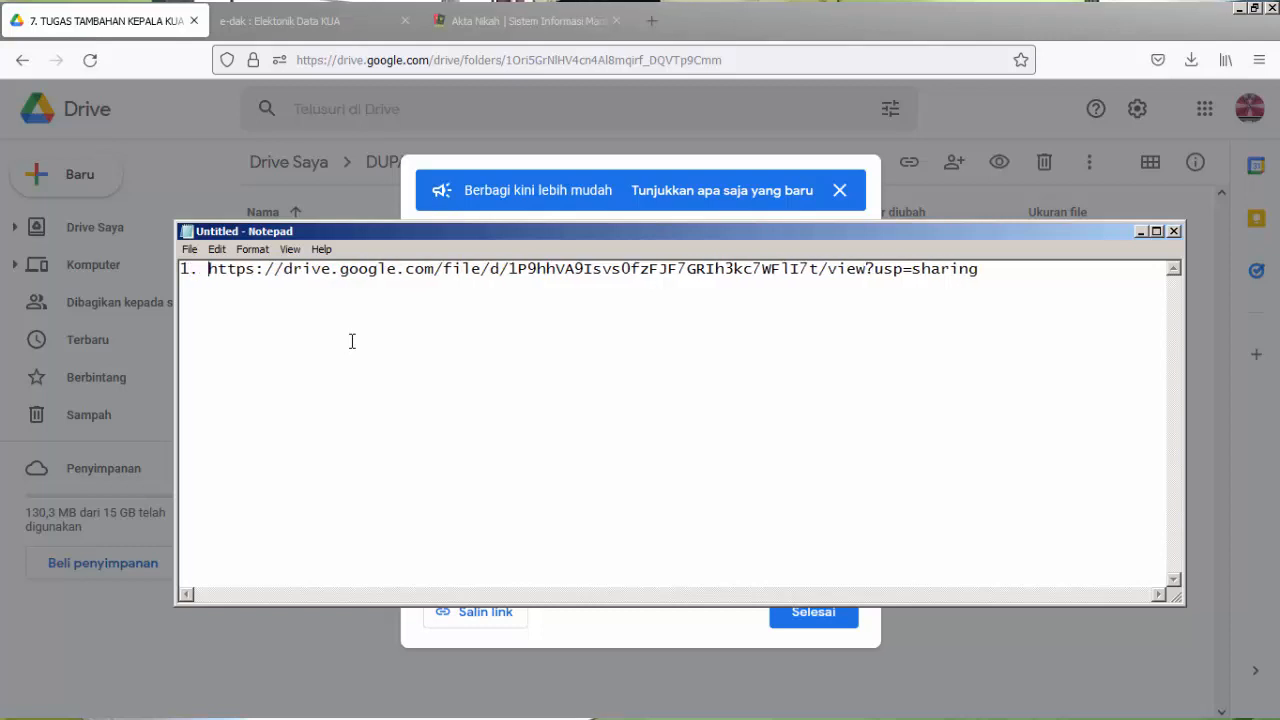
{"action": "type", "text": "01"}
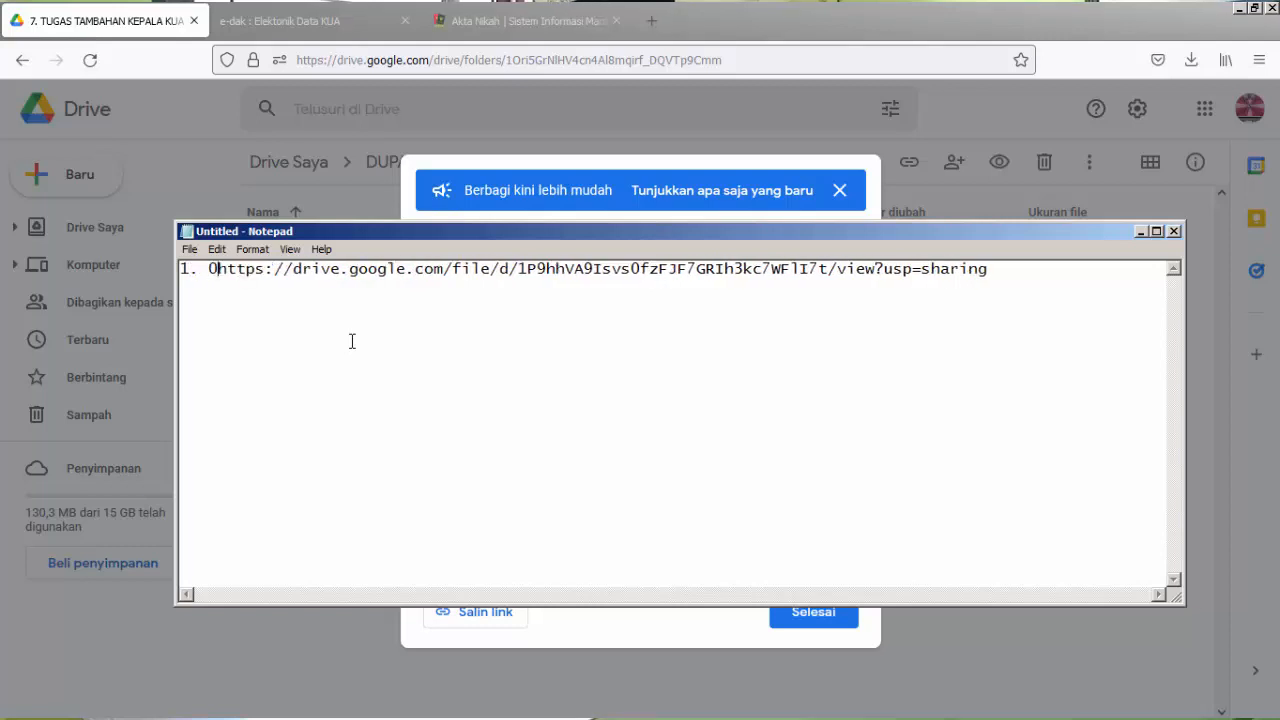
{"action": "type", "text": "012022-"}
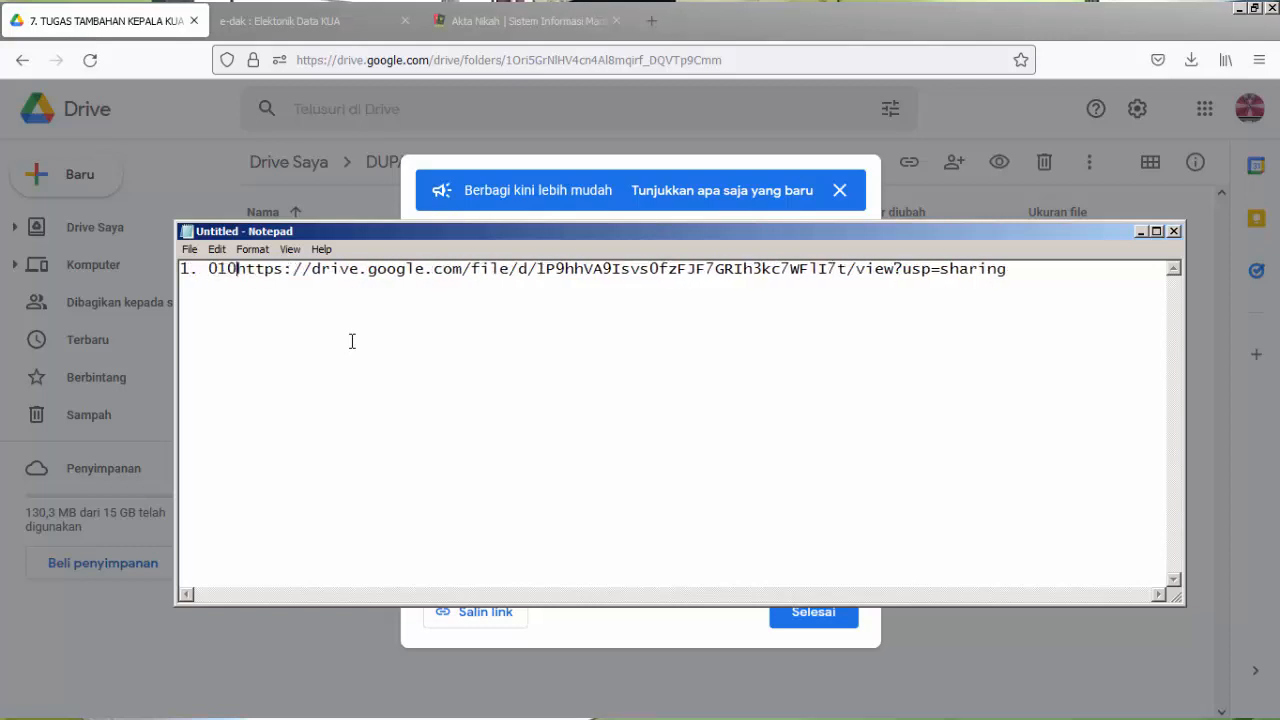
{"action": "type", "text": "31012022"}
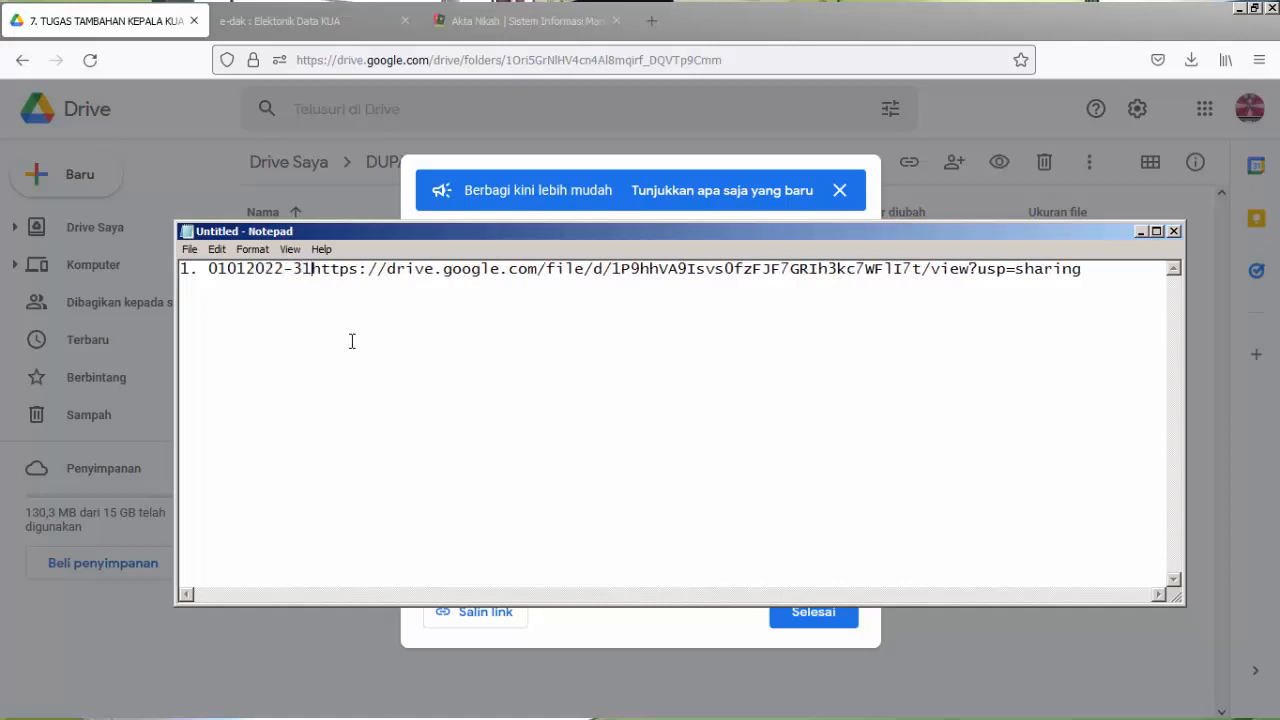
{"action": "type", "text": " ("}
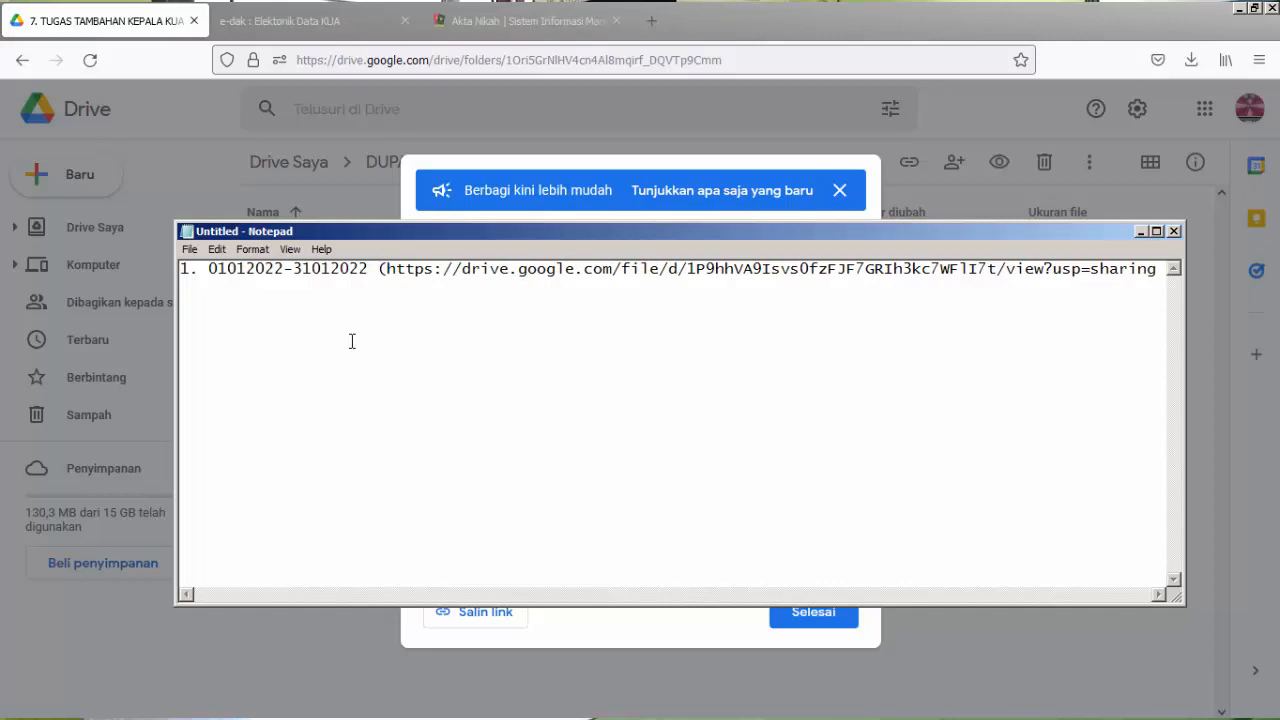
{"action": "type", "text": "15)"}
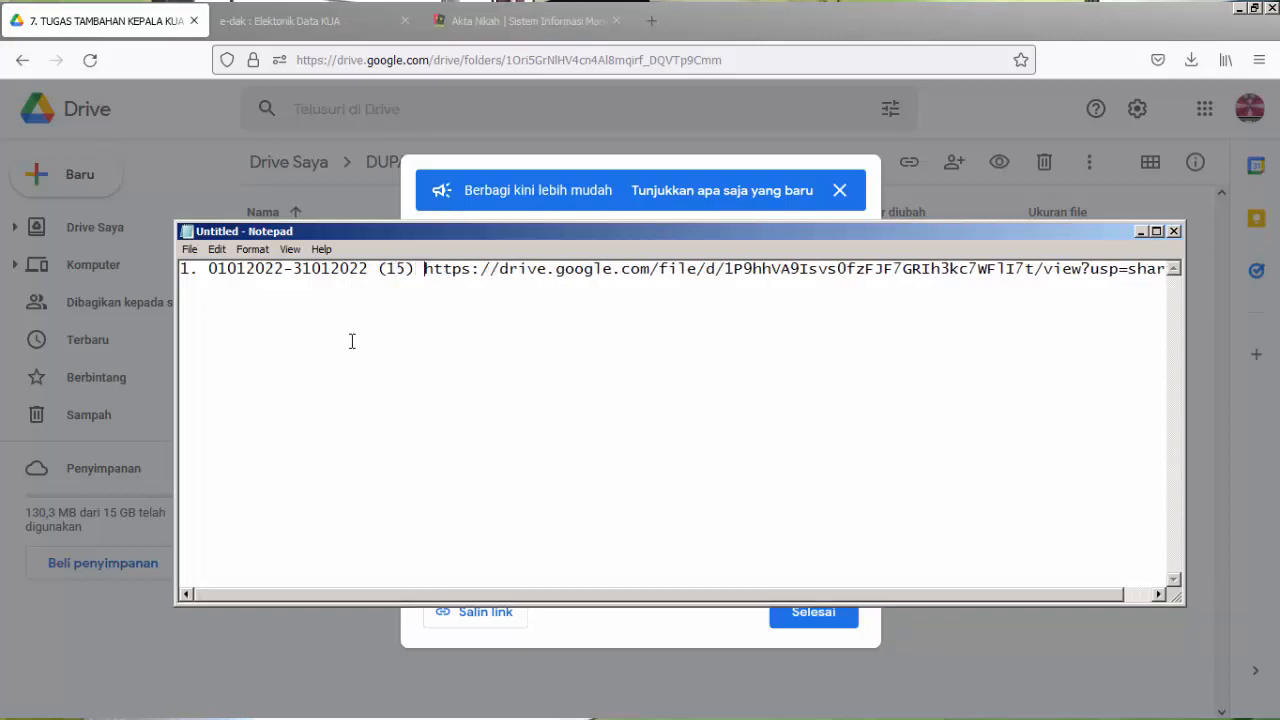
{"action": "key", "text": "End"}
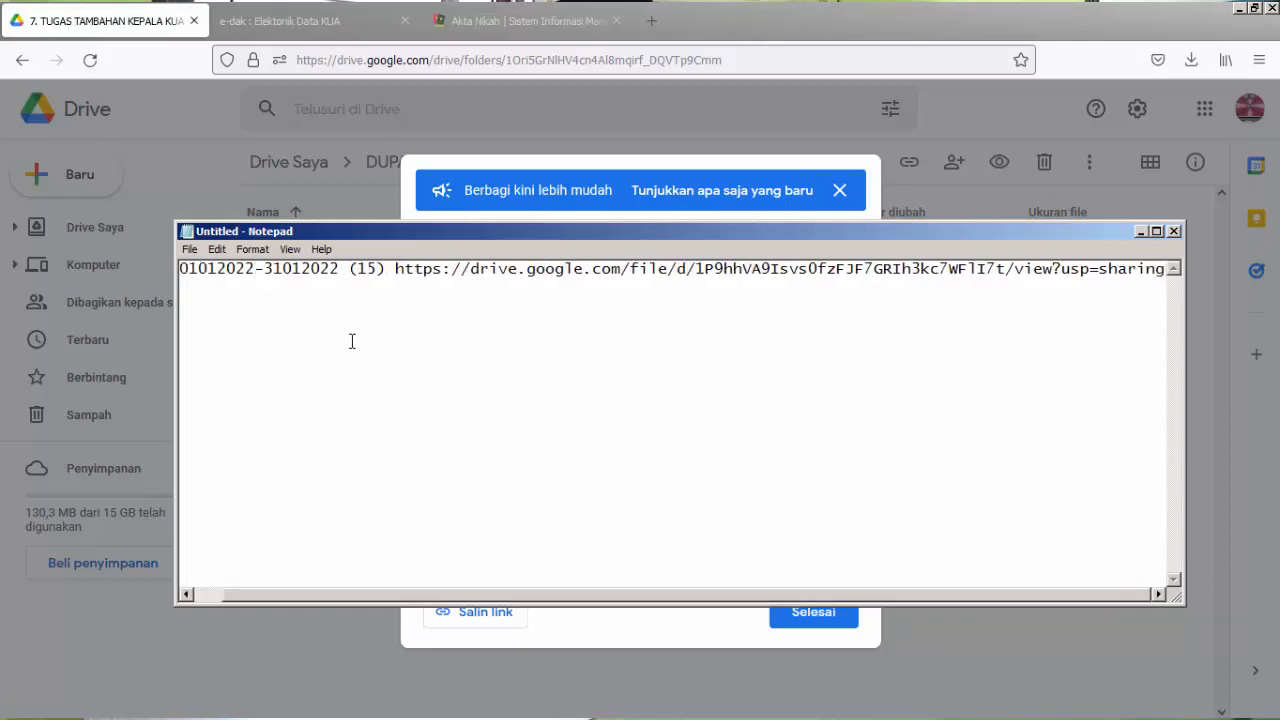
{"action": "key", "text": "Return"}
{"action": "type", "text": "2"}
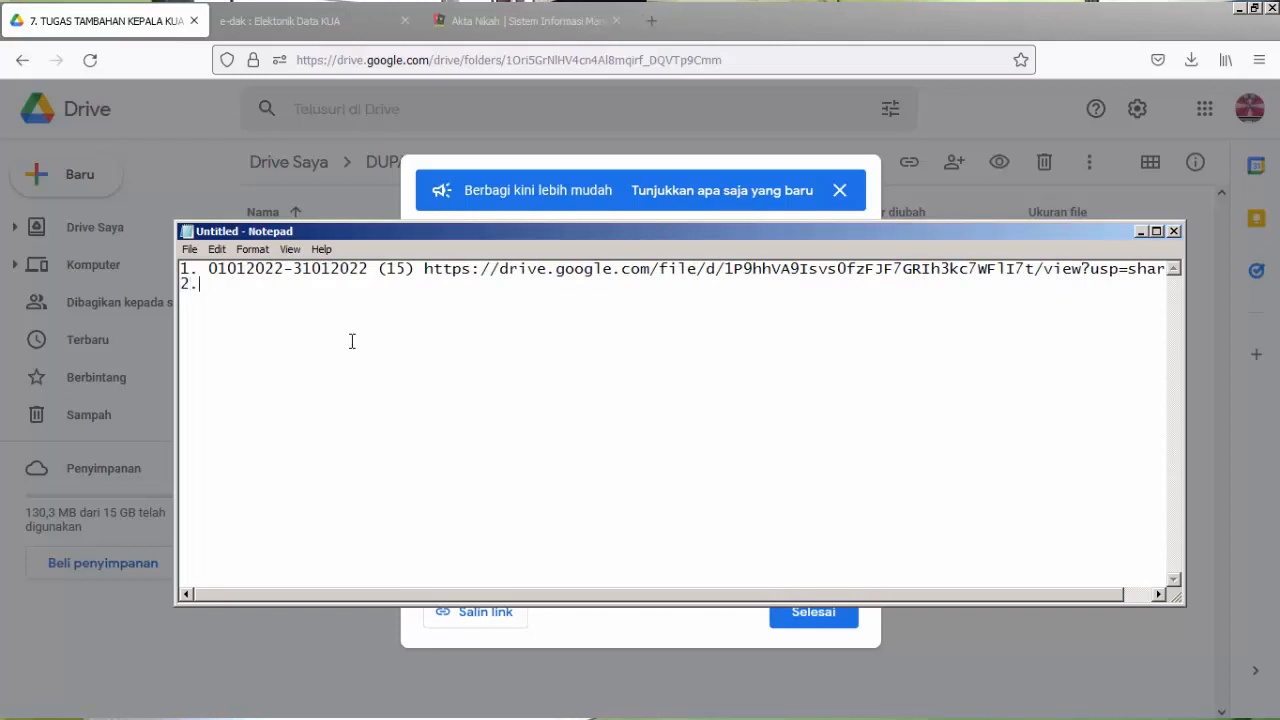
{"action": "type", "text": "."}
Back in Google Drive, share 01022022-28022022.pdf with "Siapa saja yang memiliki link" and copy its link.
{"action": "left_click", "coordinate": [808, 618]}
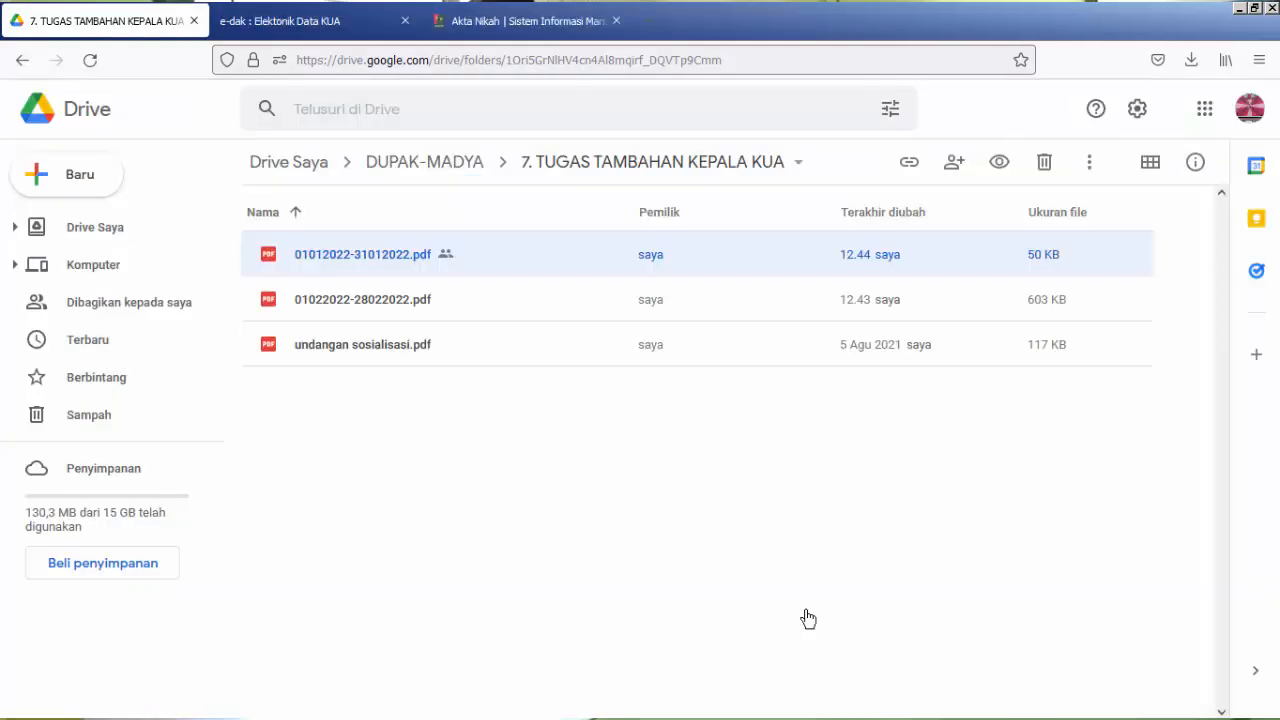
{"action": "left_click", "coordinate": [440, 302]}
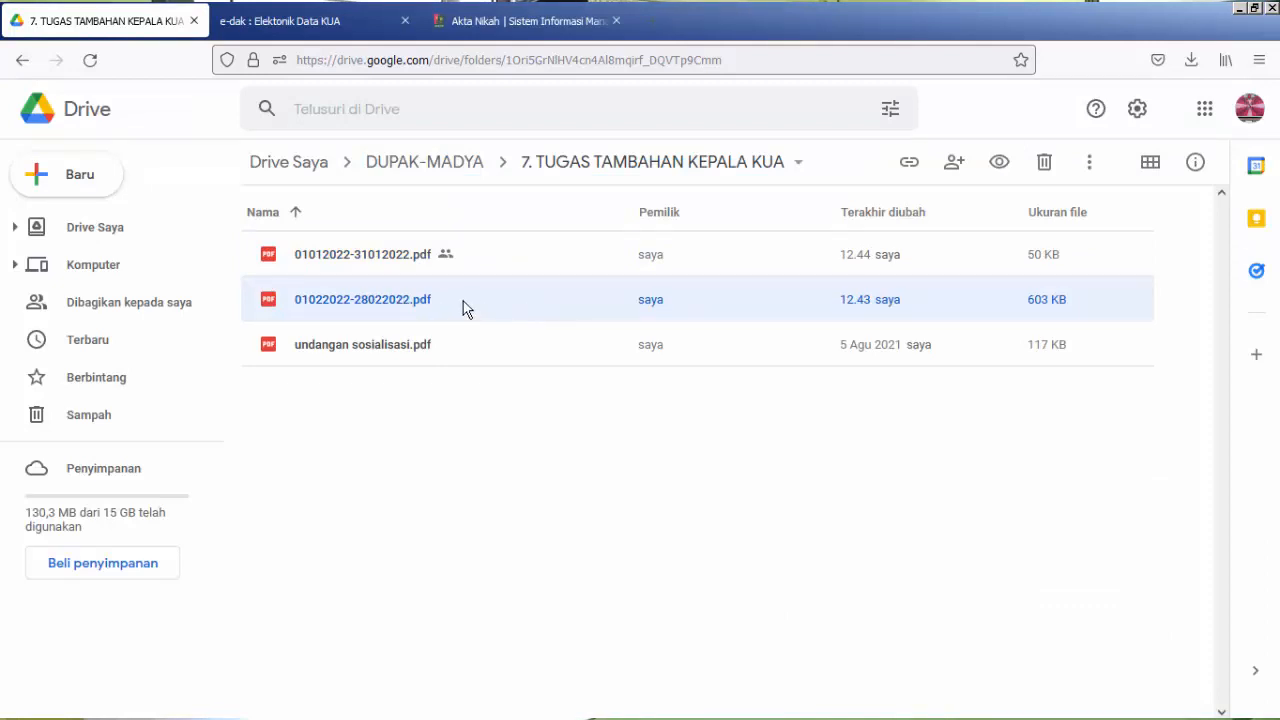
{"action": "left_click", "coordinate": [907, 164]}
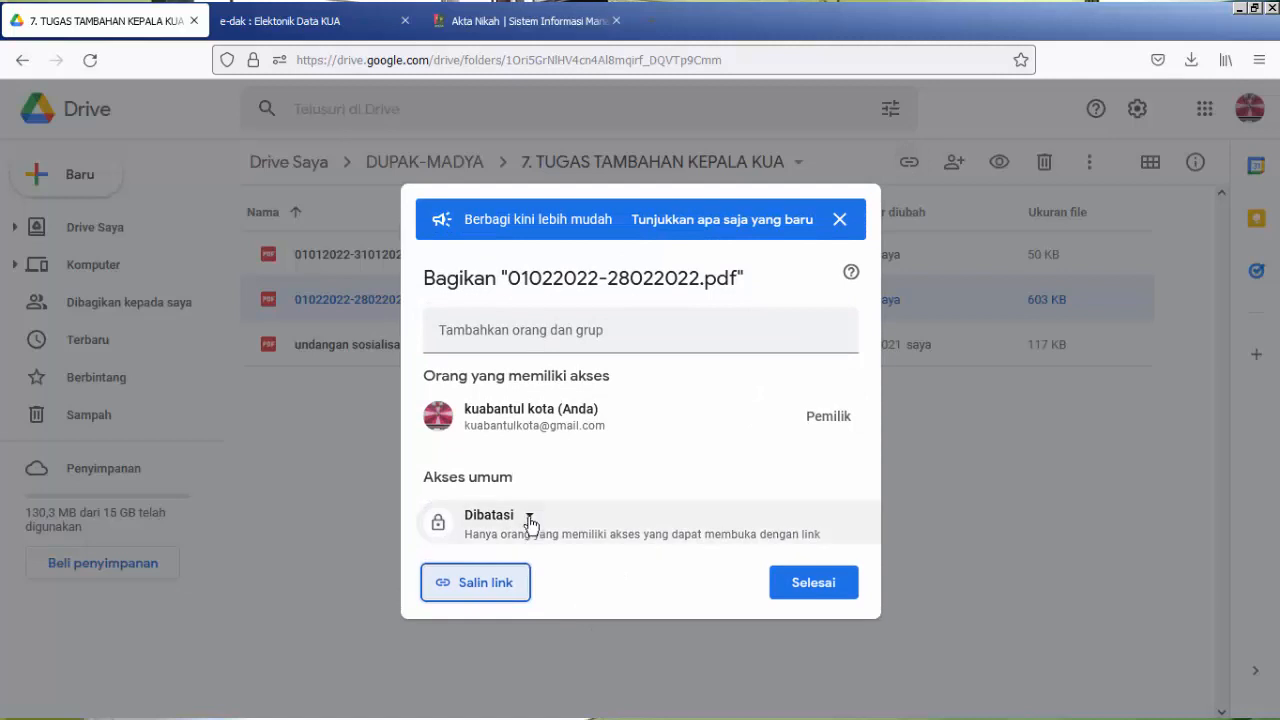
{"action": "left_click", "coordinate": [530, 518]}
{"action": "left_click", "coordinate": [531, 604]}
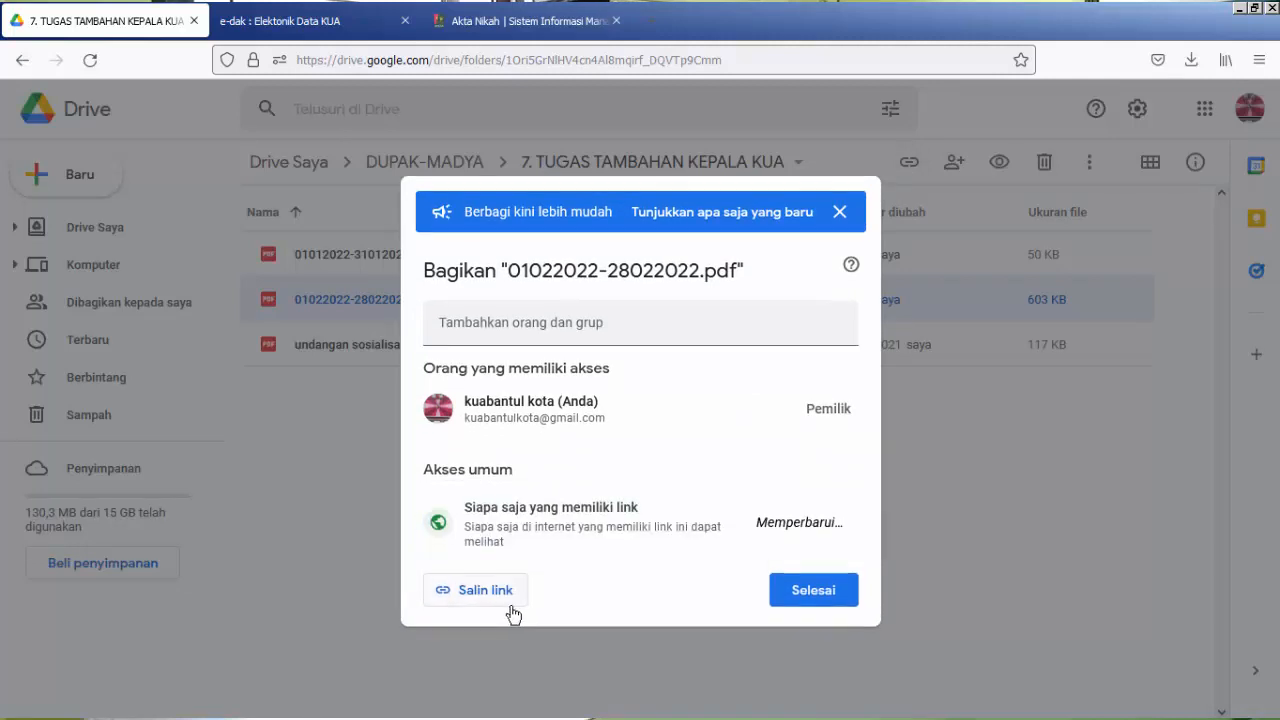
{"action": "left_click", "coordinate": [488, 616]}
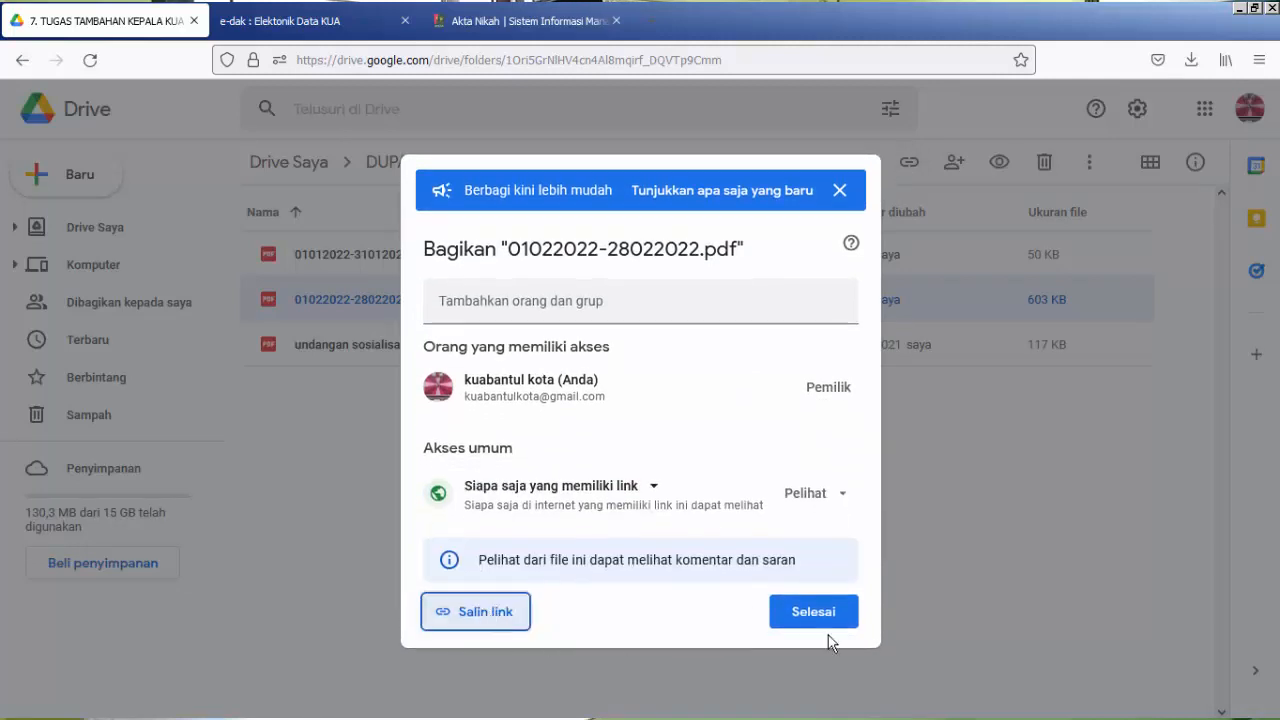
{"action": "left_click", "coordinate": [820, 614]}
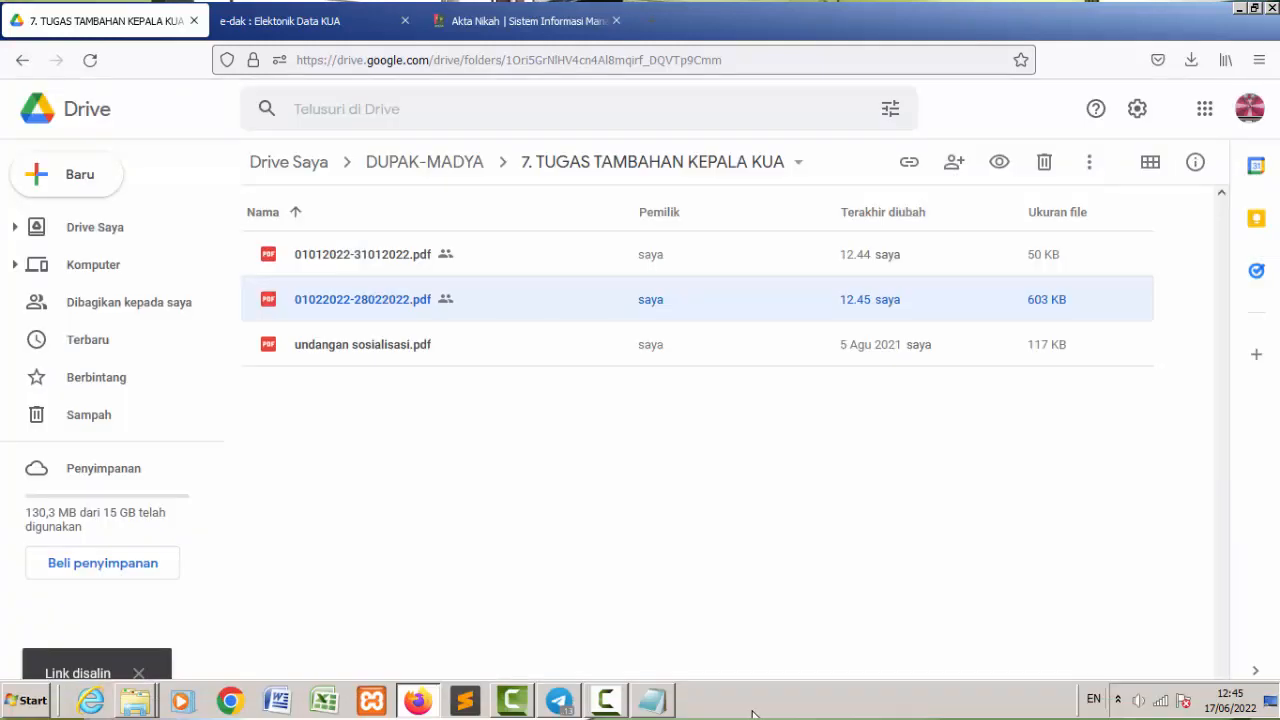
{"action": "left_click", "coordinate": [652, 698]}
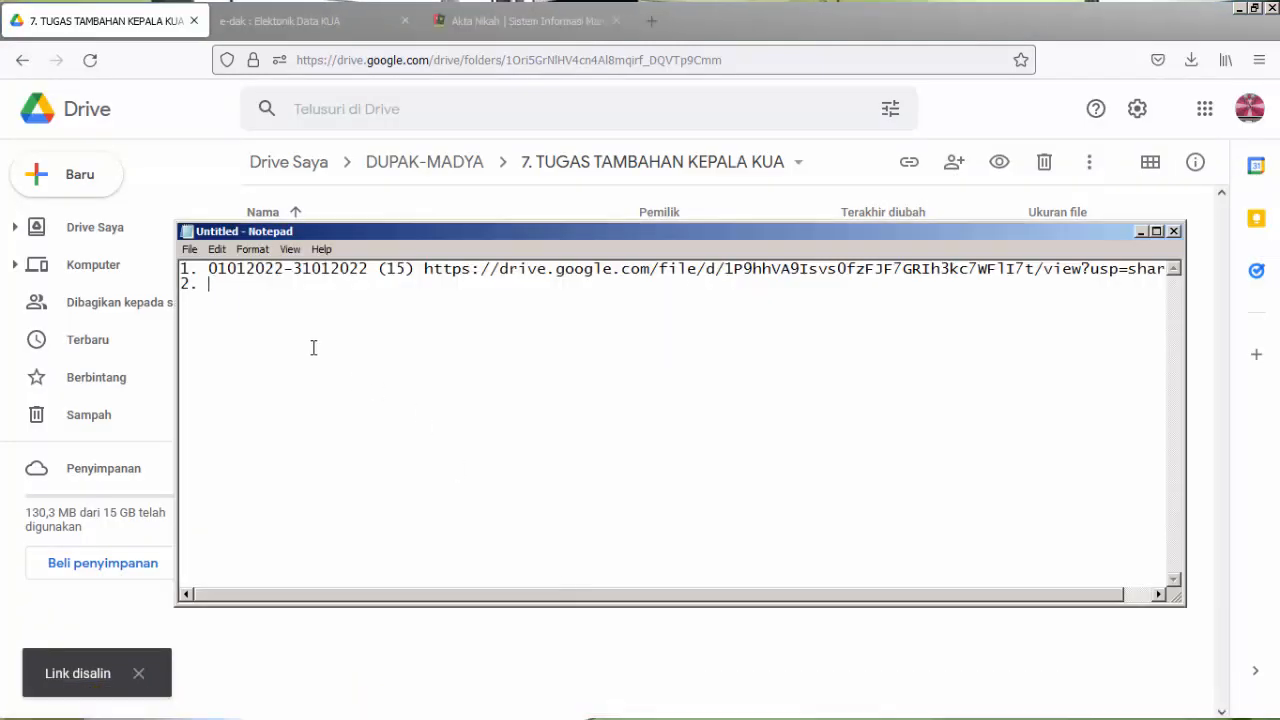
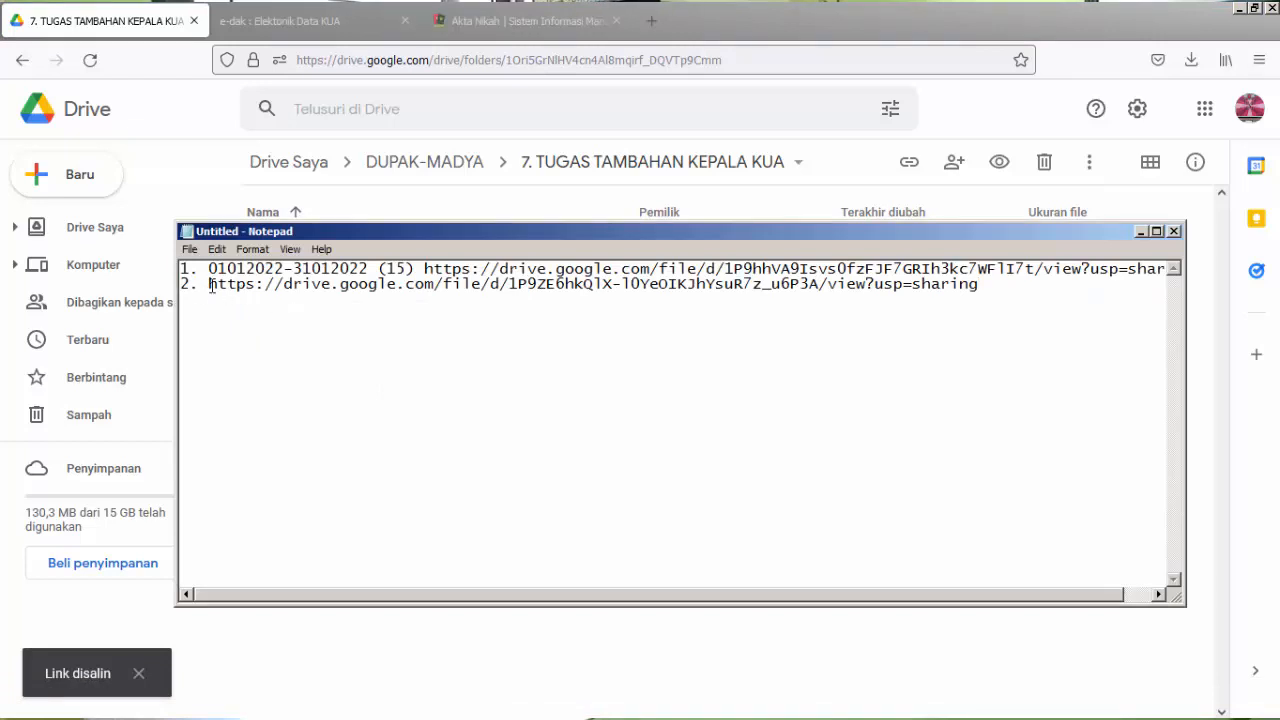
{"action": "type", "text": "0"}
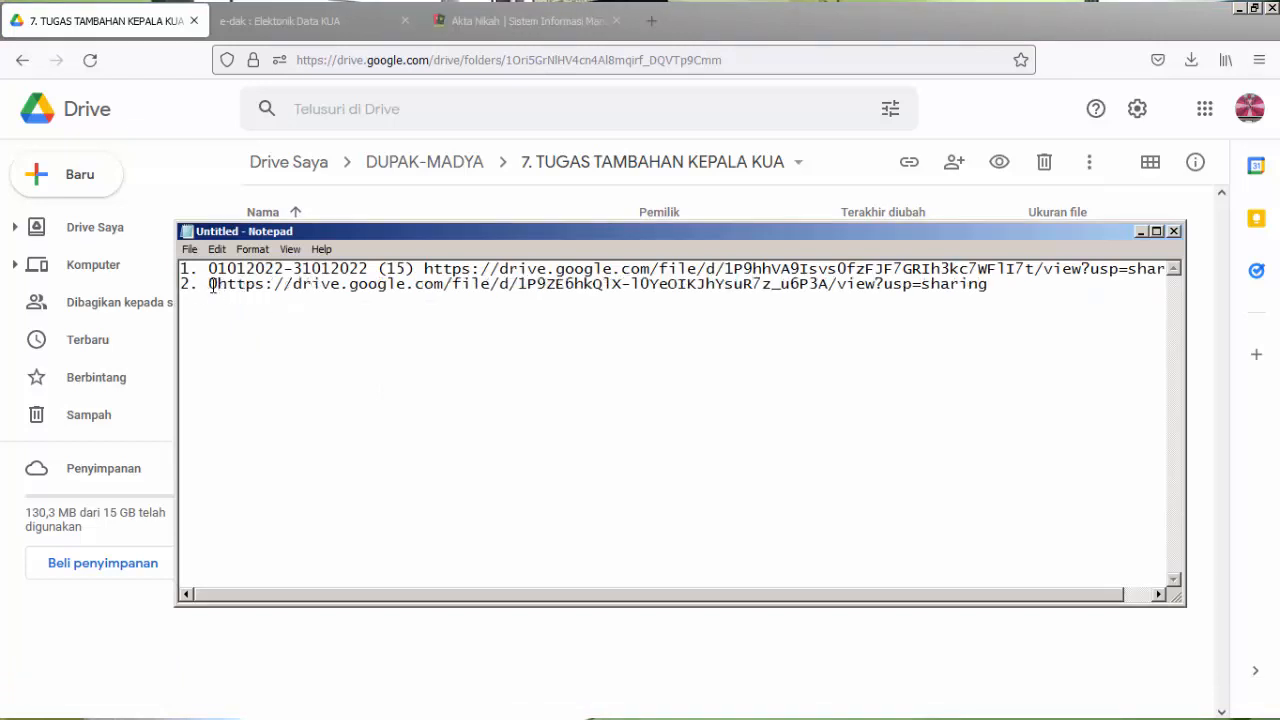
{"action": "type", "text": "1022022-"}
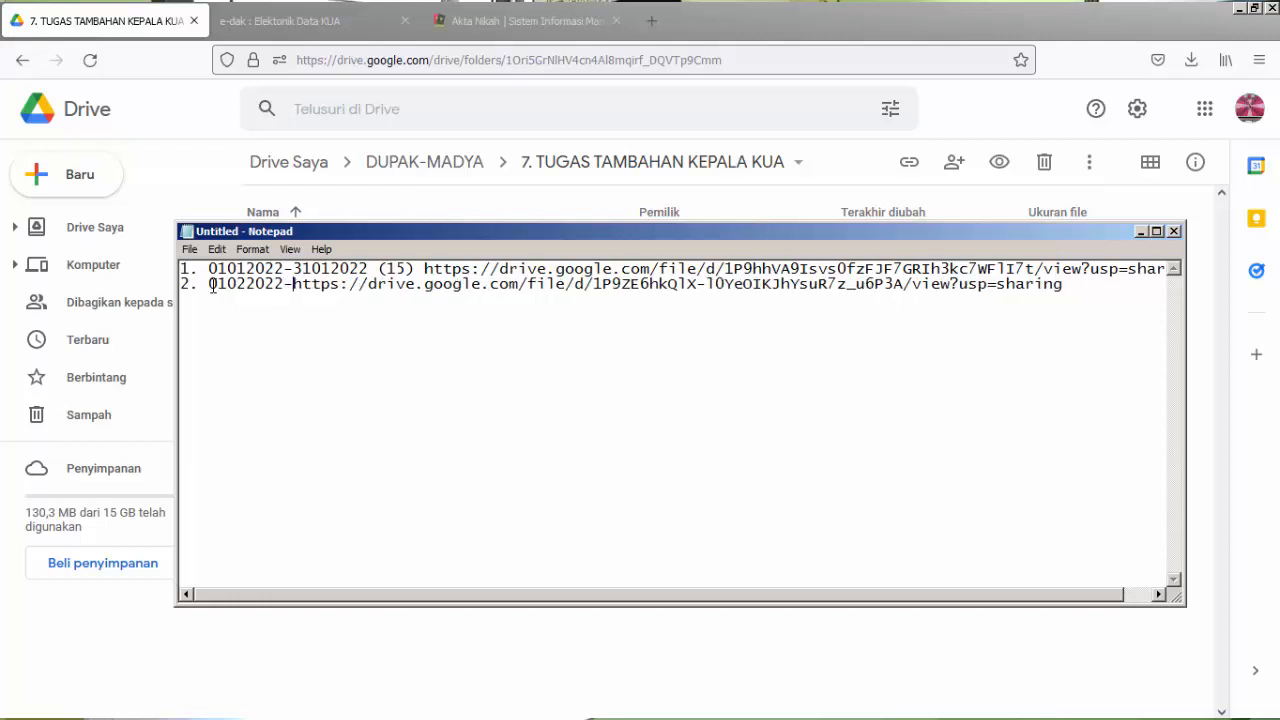
{"action": "type", "text": "280"}
{"action": "type", "text": "22022 "}
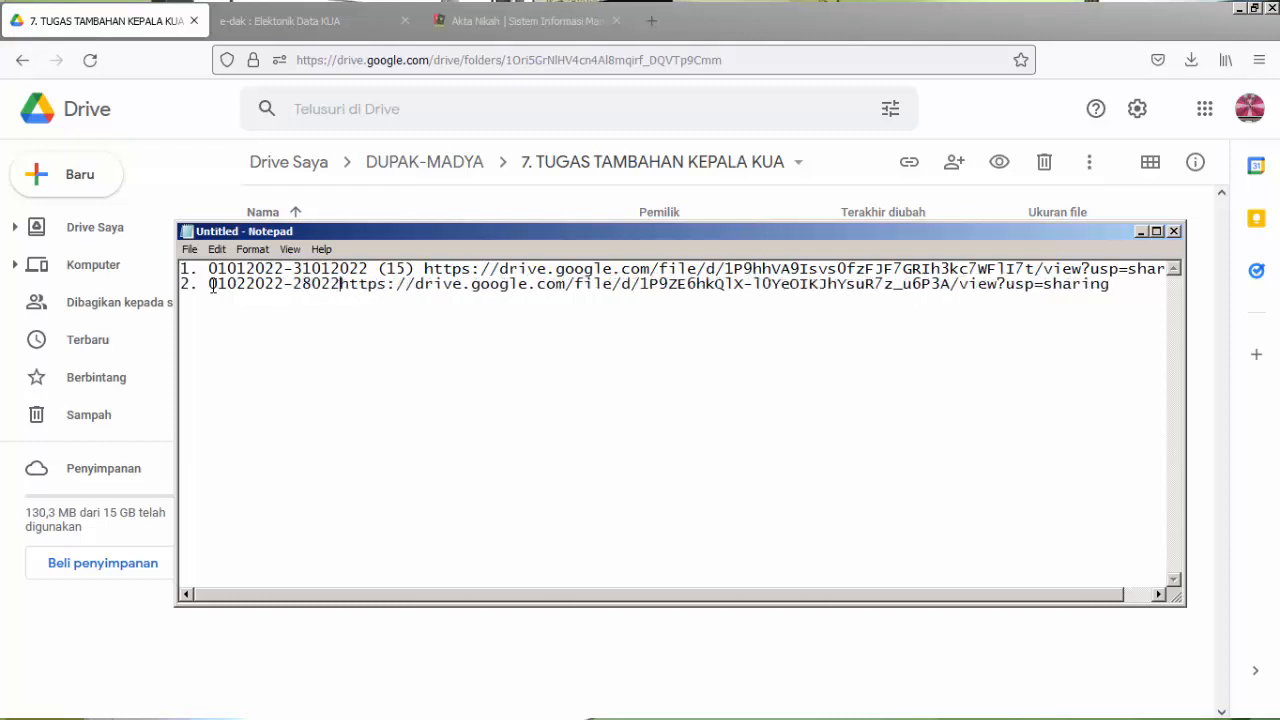
{"action": "type", "text": "("}
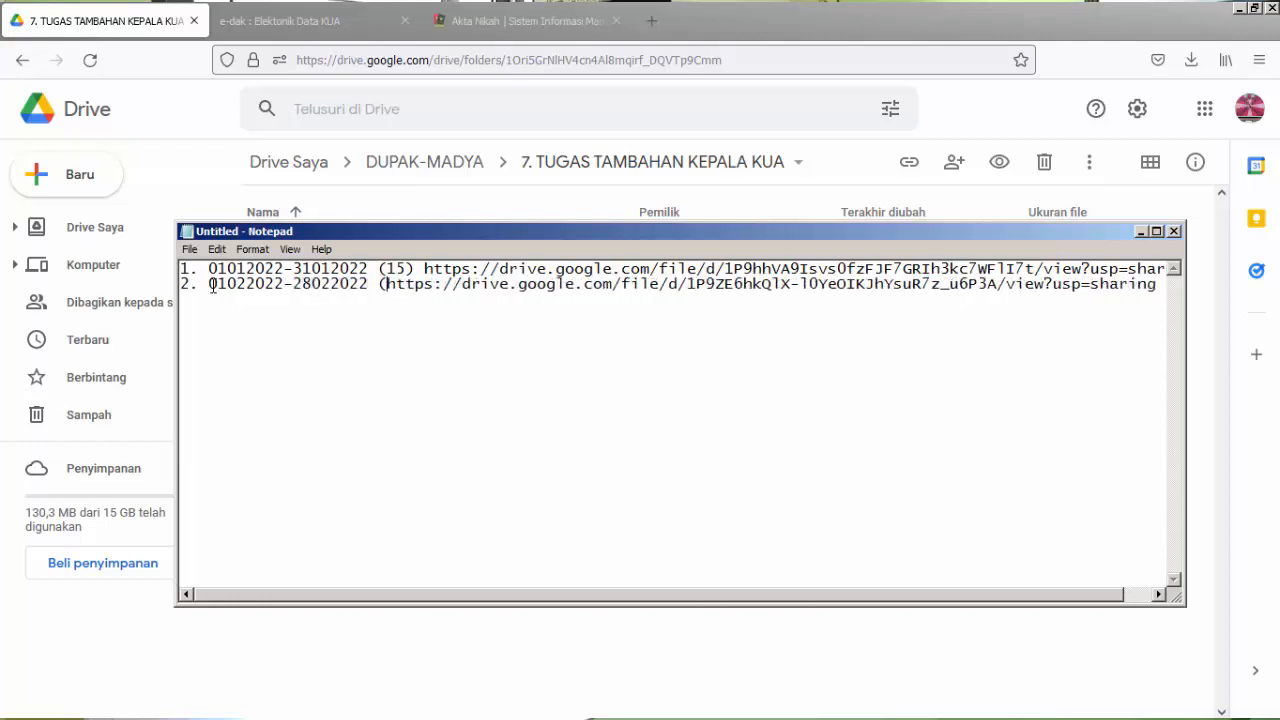
{"action": "type", "text": "10)"}
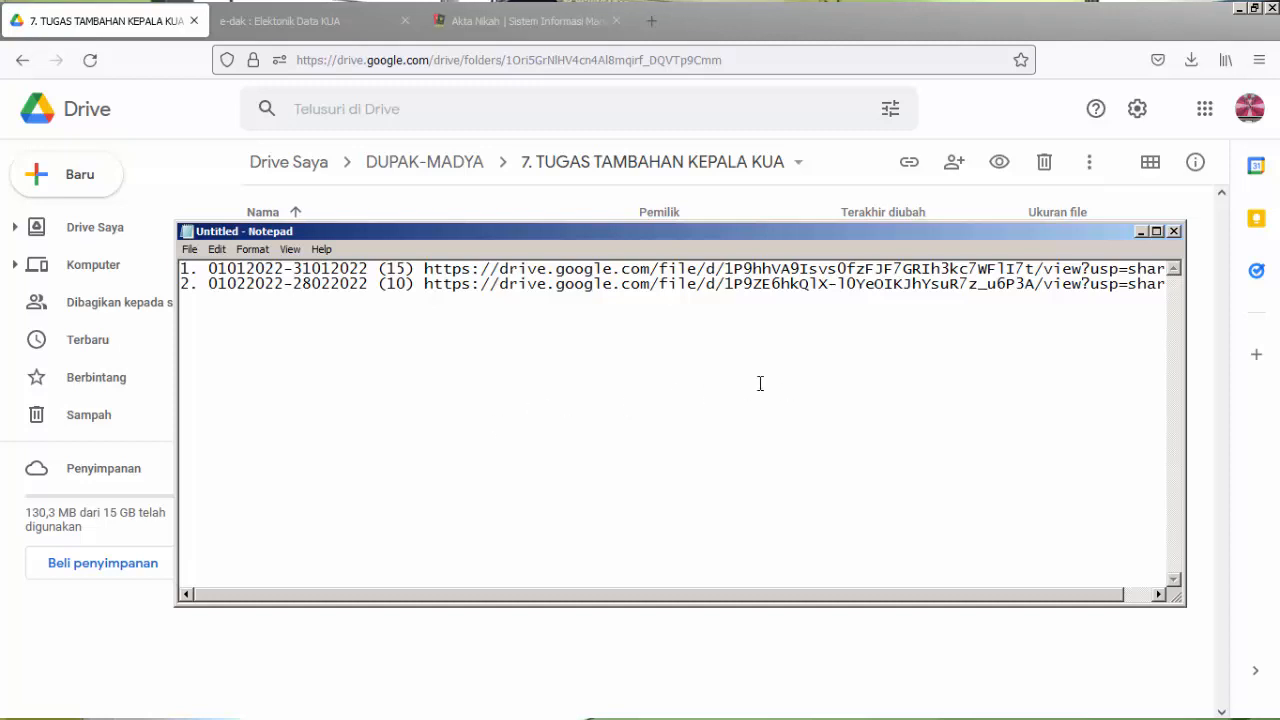
Save the Notepad link list as "DAFTAR LINK" in the DUPAK-MADYA subfolder "7. TUGAS TAMBAHAN KEPALA KUA" and close Notepad.
{"action": "left_click", "coordinate": [190, 249]}
{"action": "left_click", "coordinate": [215, 316]}
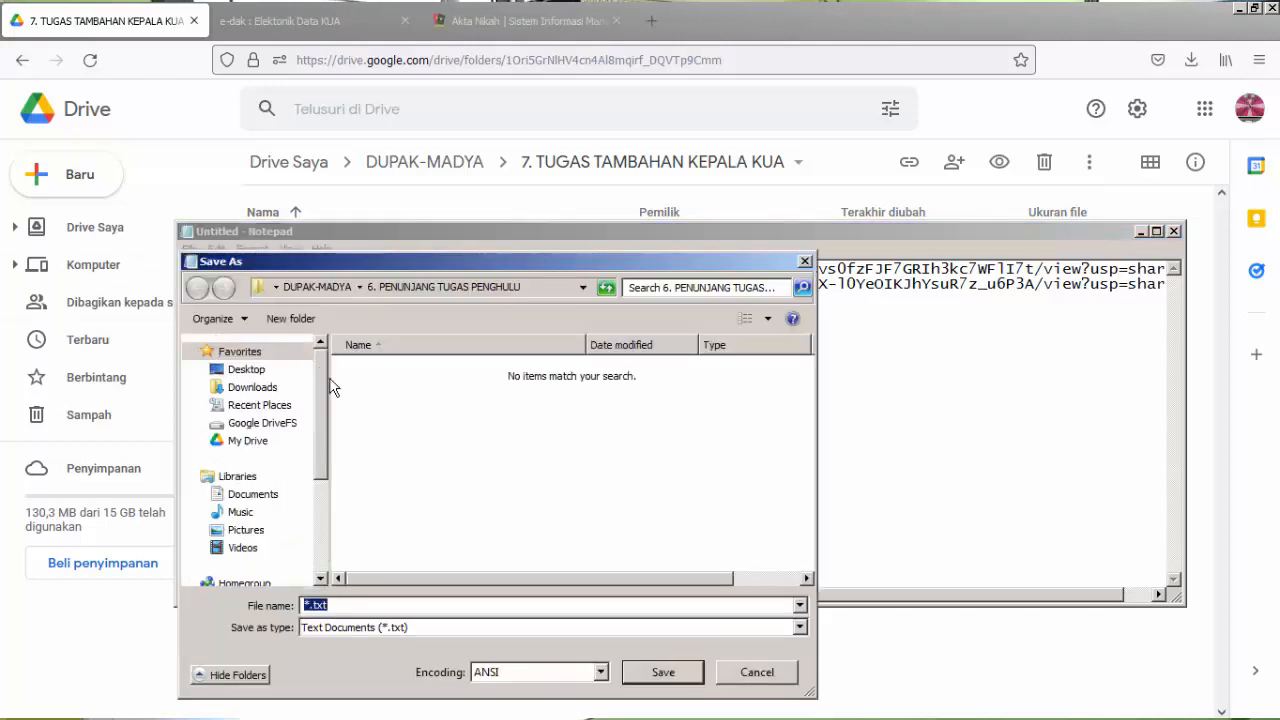
{"action": "left_click", "coordinate": [318, 287]}
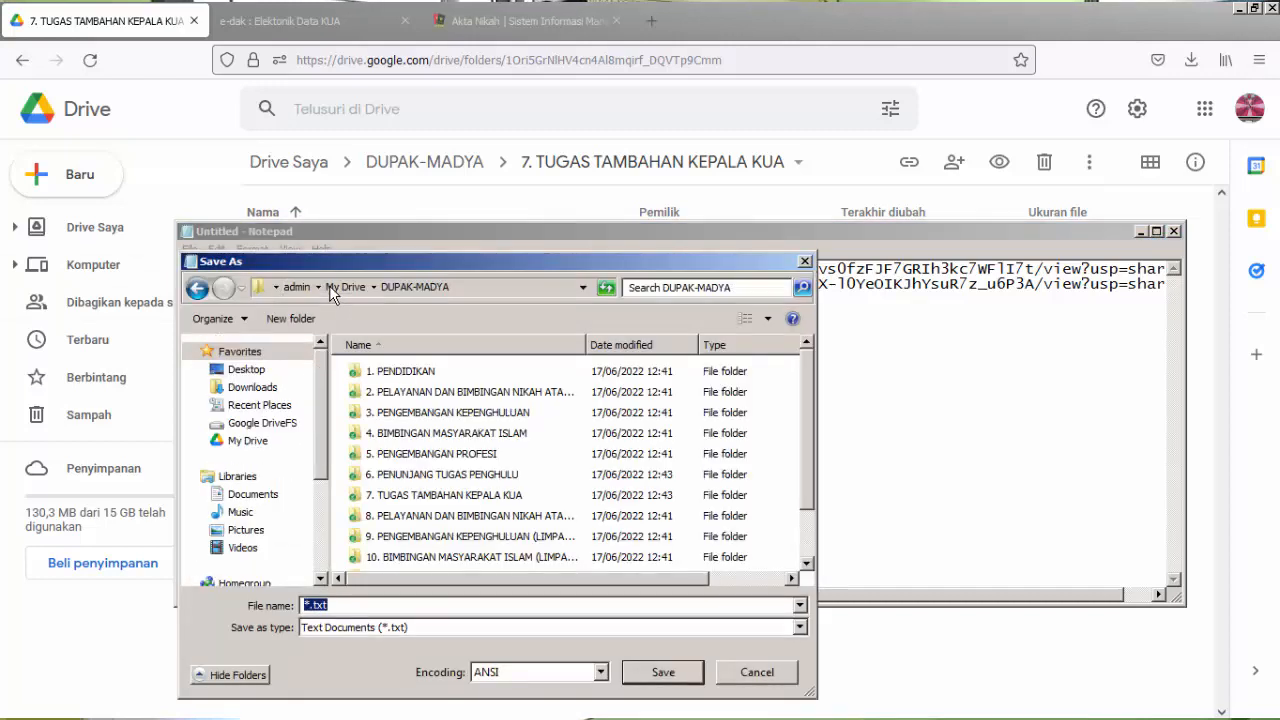
{"action": "double_click", "coordinate": [403, 498]}
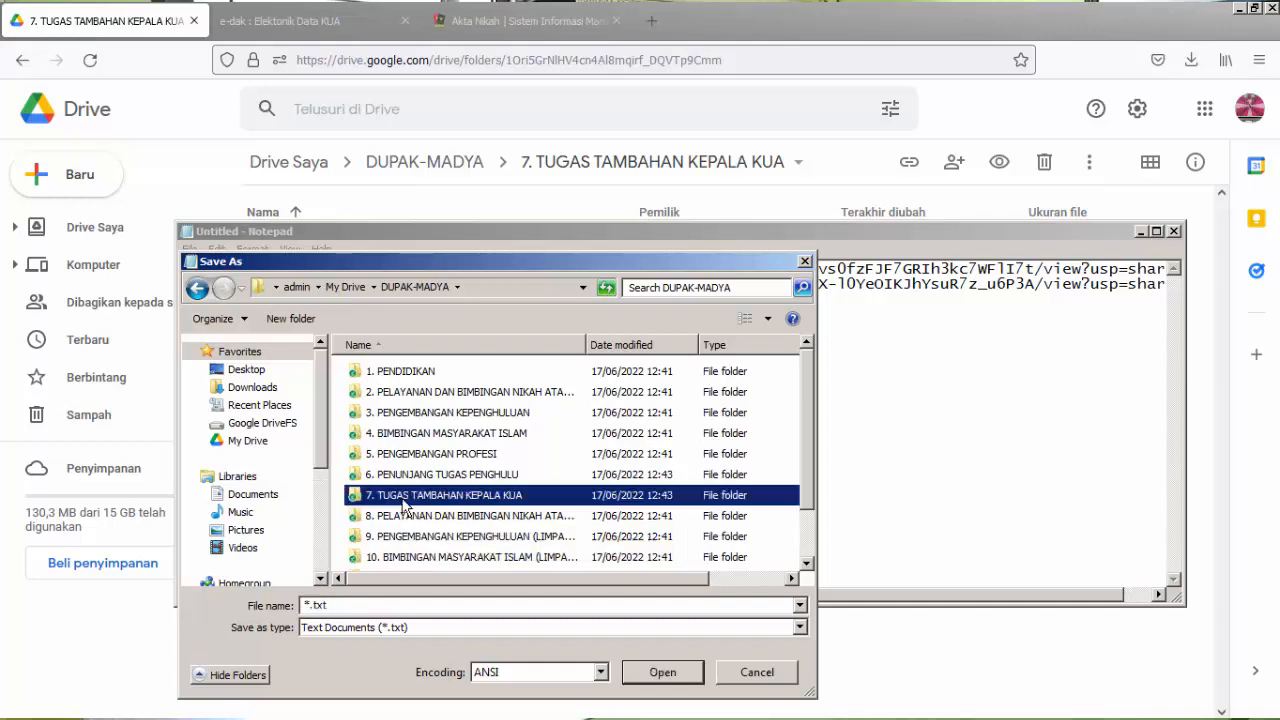
{"action": "left_click", "coordinate": [395, 605]}
{"action": "type", "text": "D"}
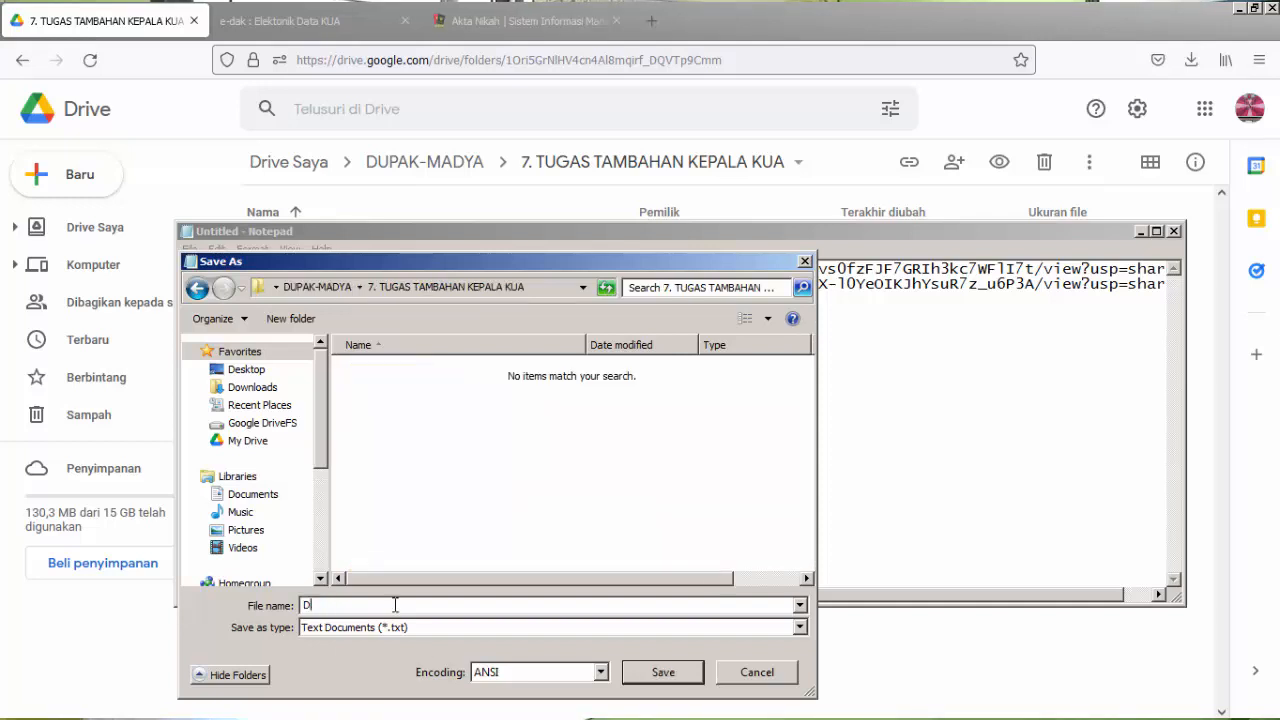
{"action": "type", "text": "AFTAR LINK"}
{"action": "left_click", "coordinate": [663, 673]}
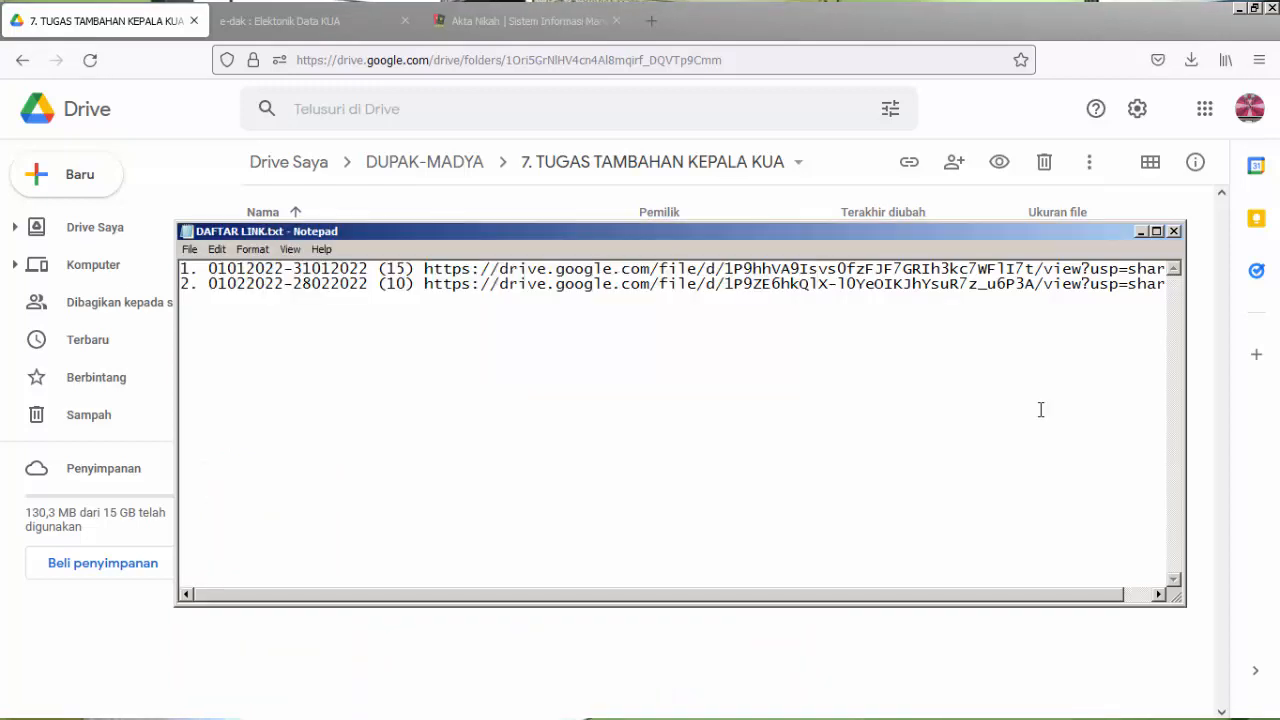
{"action": "left_click", "coordinate": [1174, 231]}
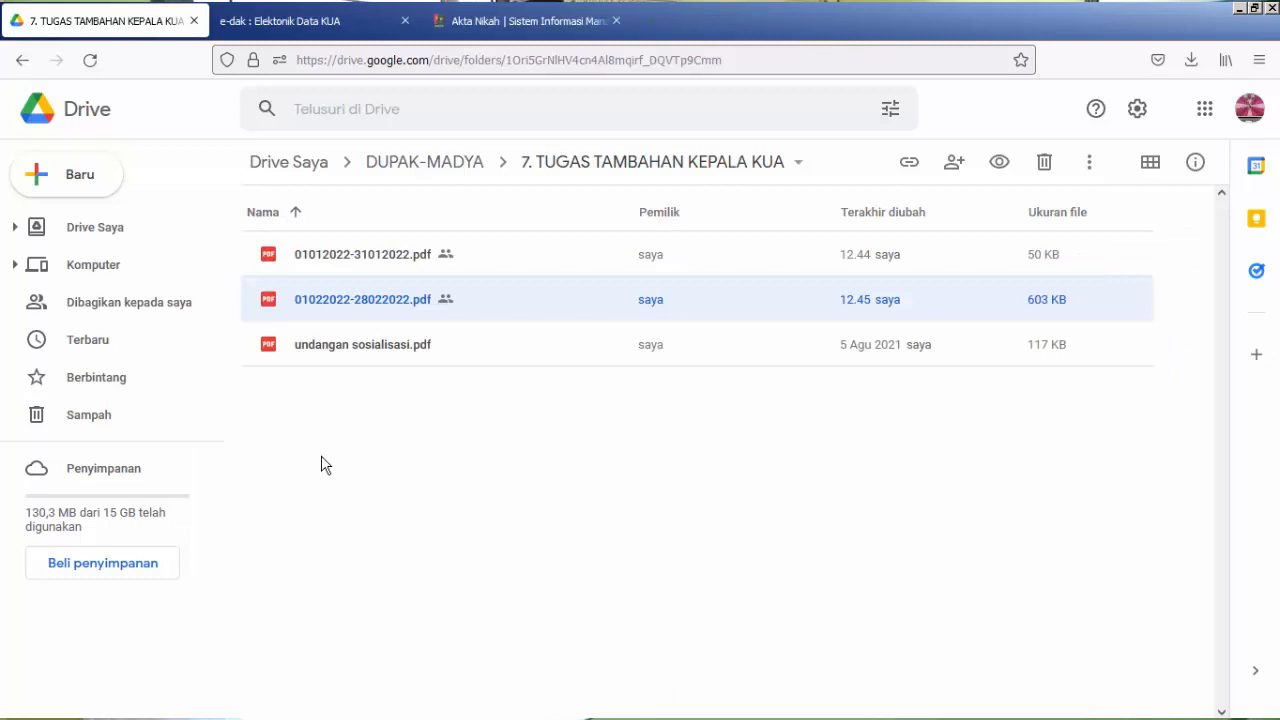
Switch to File Explorer and open "7. TUGAS TAMBAHAN KEPALA KUA" under DUPAK-MADYA to check for the saved link list.
{"action": "left_click", "coordinate": [136, 706]}
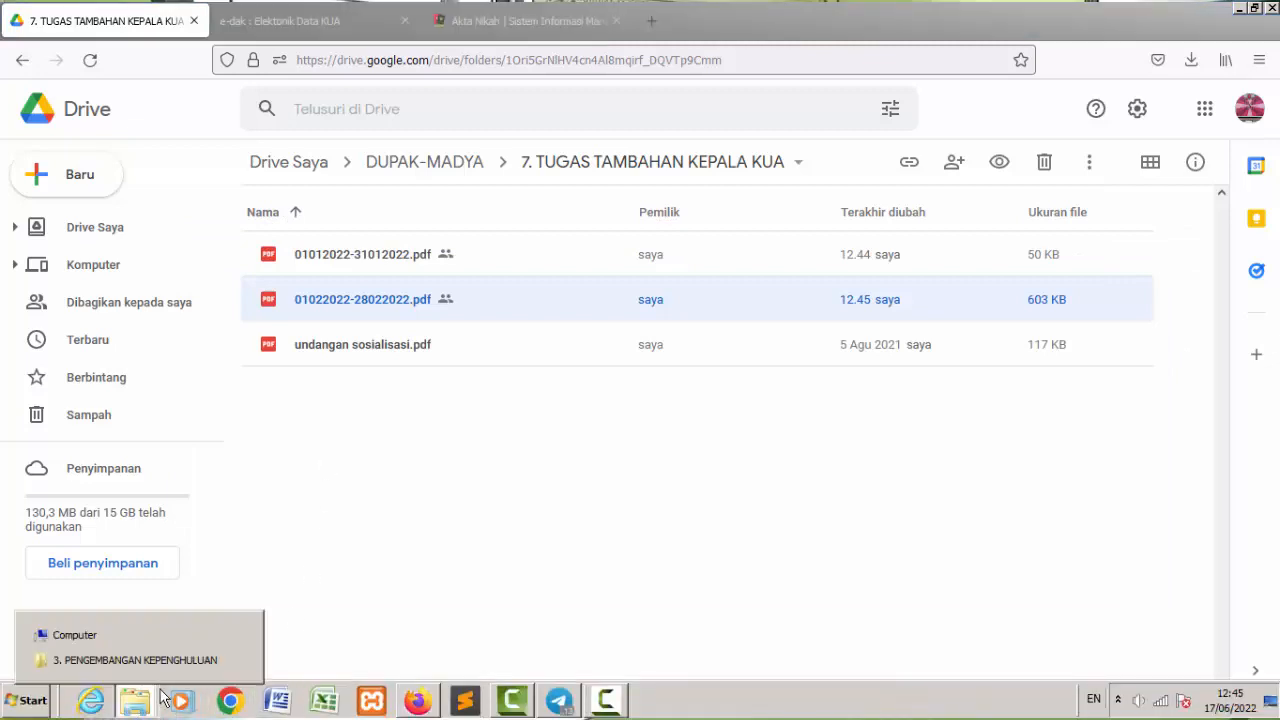
{"action": "left_click", "coordinate": [157, 665]}
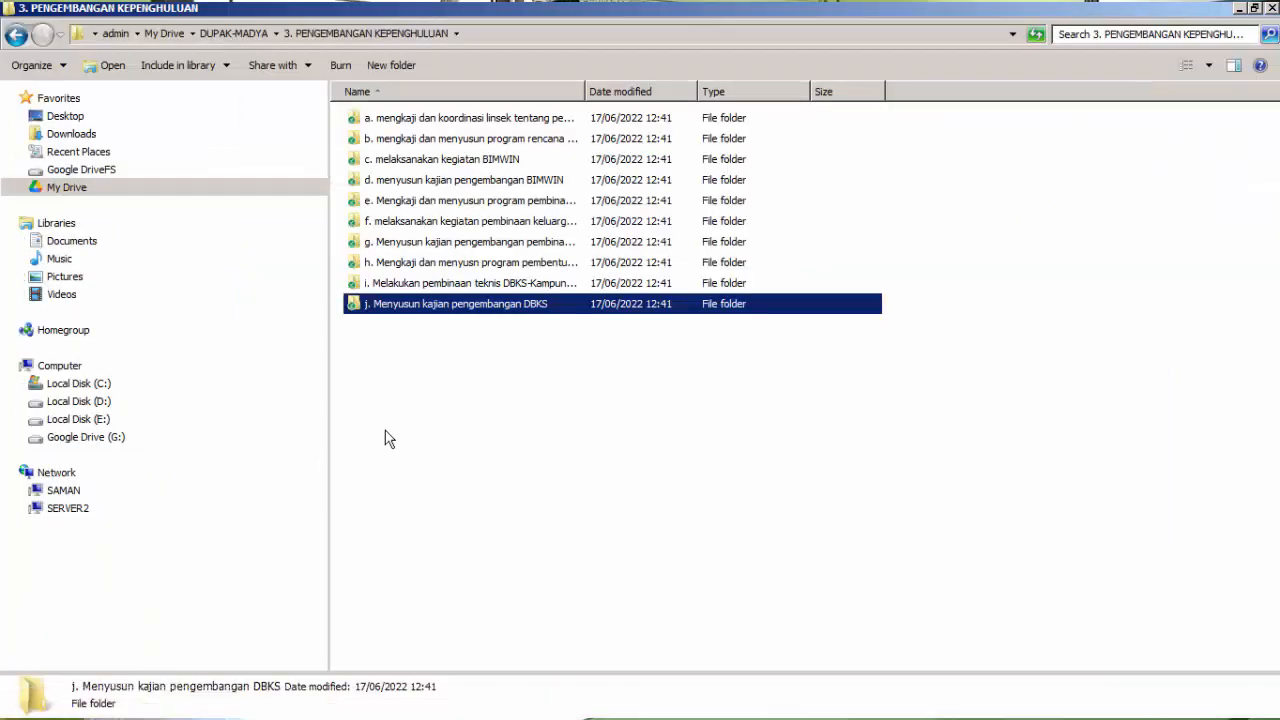
{"action": "left_click", "coordinate": [385, 430]}
{"action": "left_click", "coordinate": [240, 35]}
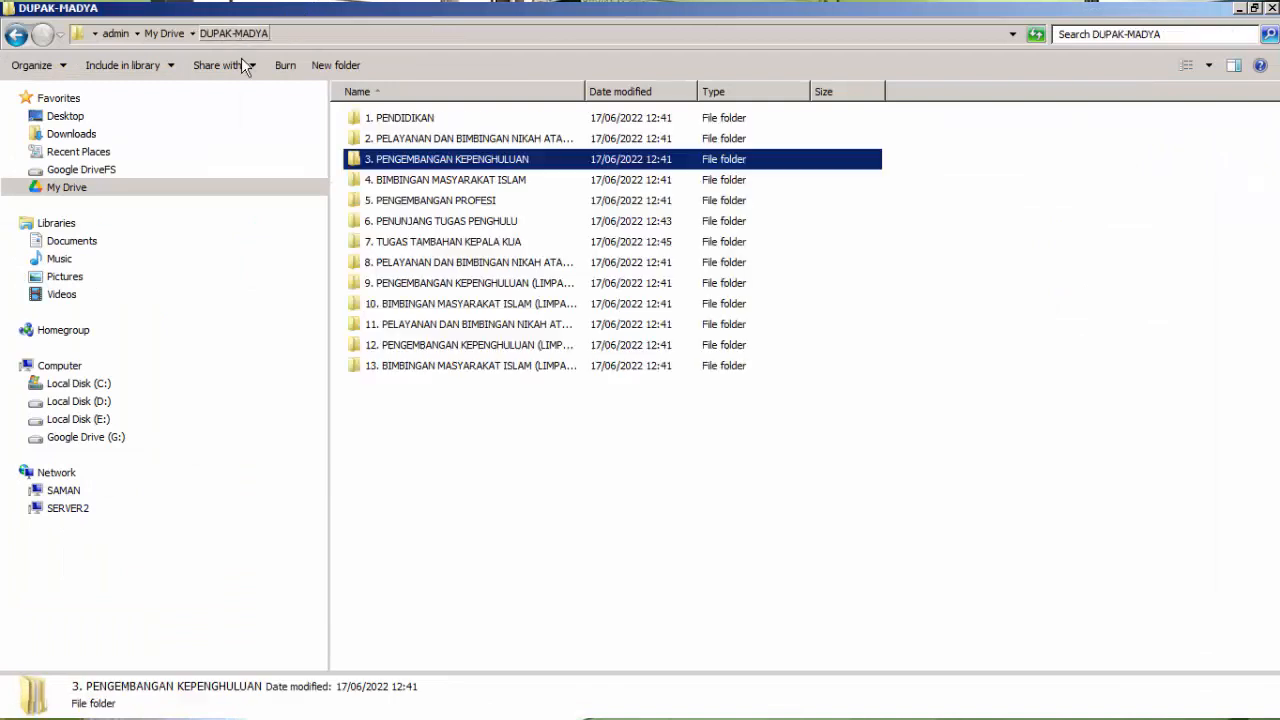
{"action": "double_click", "coordinate": [398, 243]}
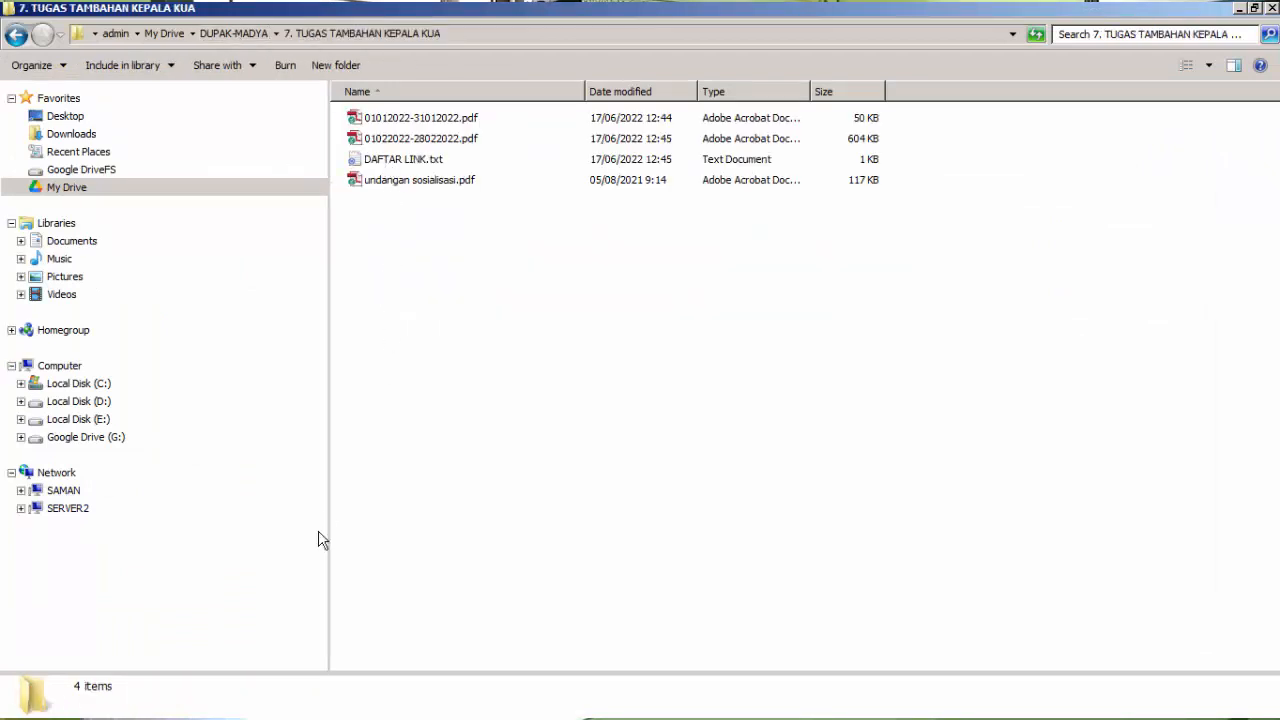
Return to Google Drive in the browser and preview DAFTAR LINK.txt to check the labelled links.
{"action": "mouse_move", "coordinate": [375, 718]}
{"action": "left_click", "coordinate": [419, 701]}
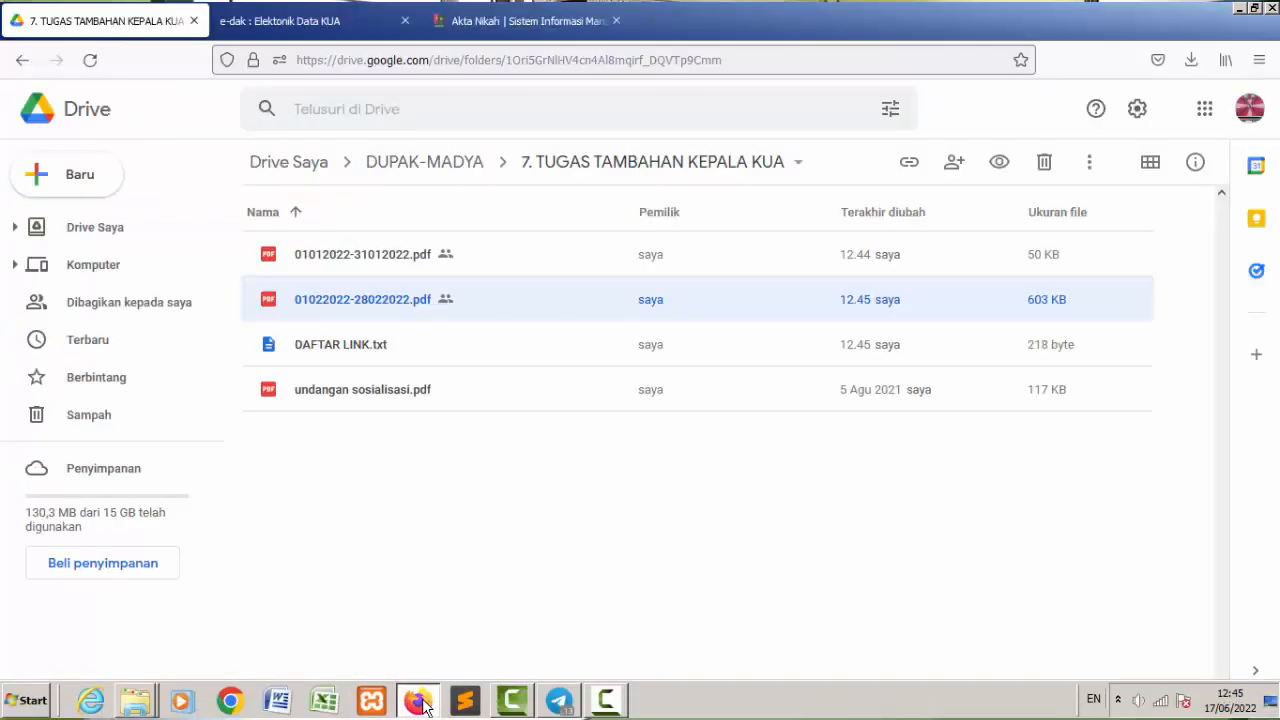
{"action": "double_click", "coordinate": [336, 346]}
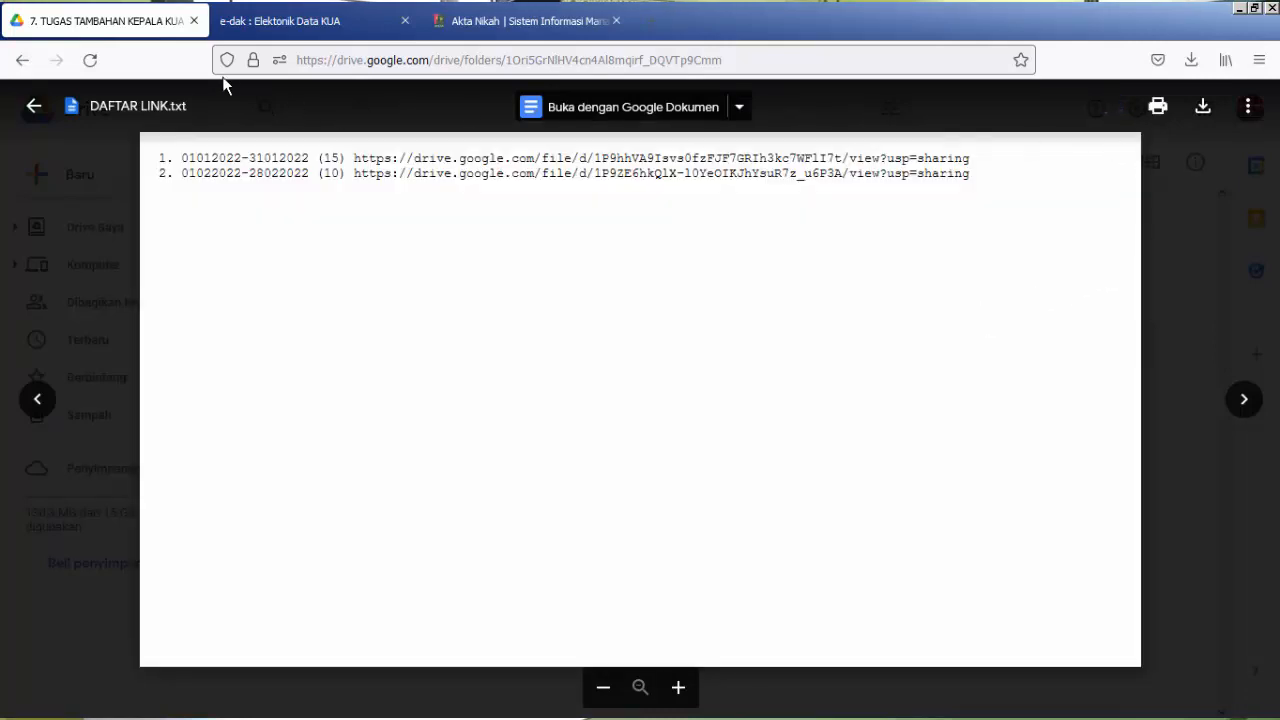
Go back to the DUPAK-MADYA folder, close the text file preview, and look through its numbered subfolders.
{"action": "left_click", "coordinate": [22, 60]}
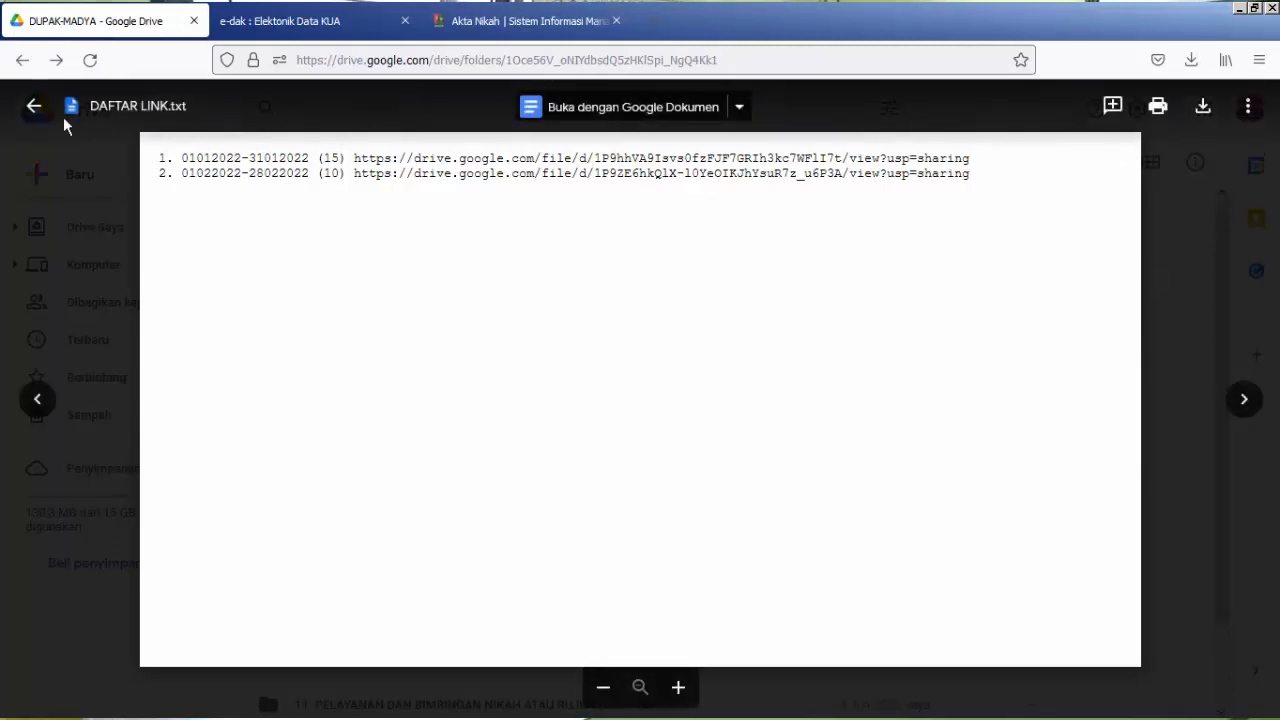
{"action": "left_click", "coordinate": [34, 108]}
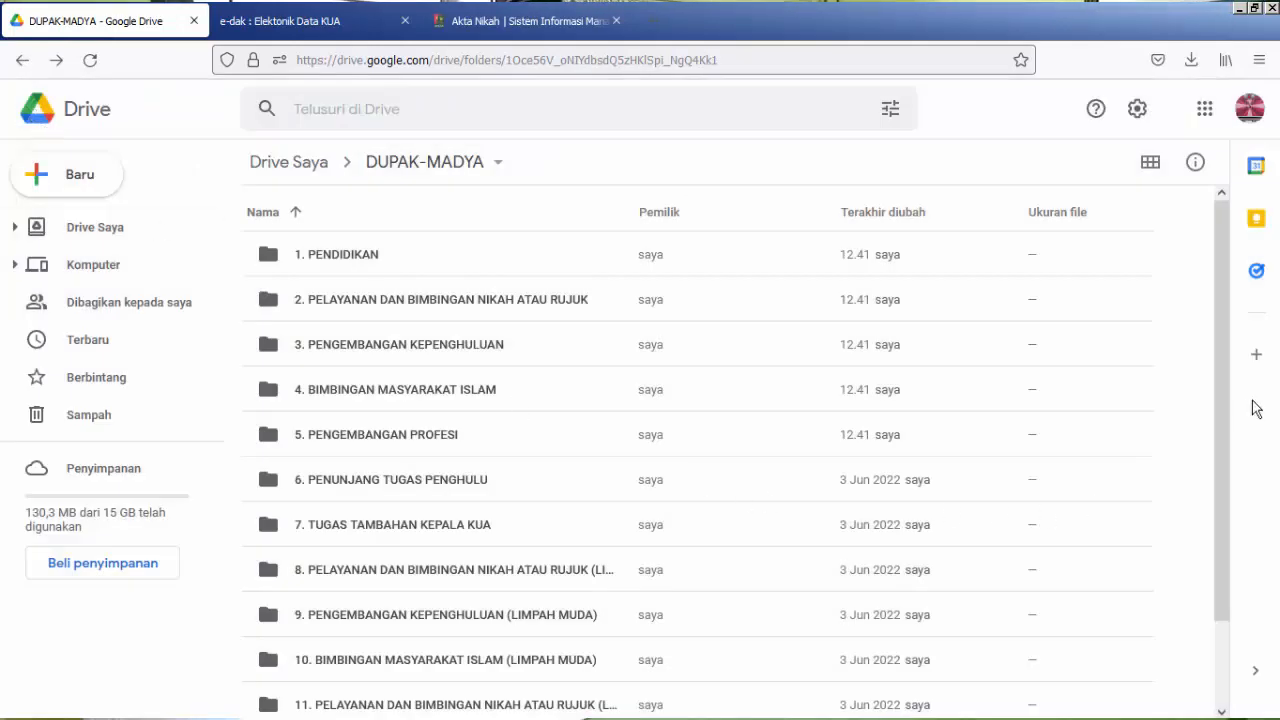
{"action": "left_click_drag", "start_coordinate": [1219, 394], "coordinate": [1228, 498]}
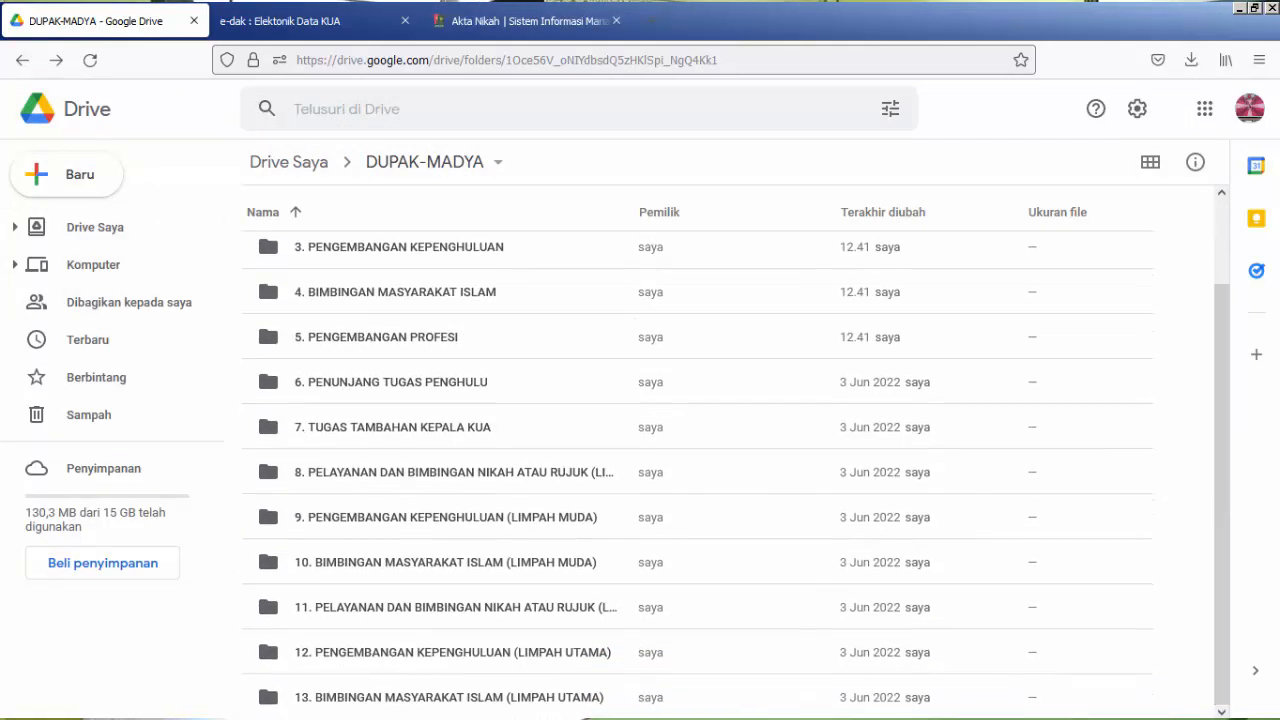
Switch back to the open folder window in File Explorer.
{"action": "mouse_move", "coordinate": [433, 708]}
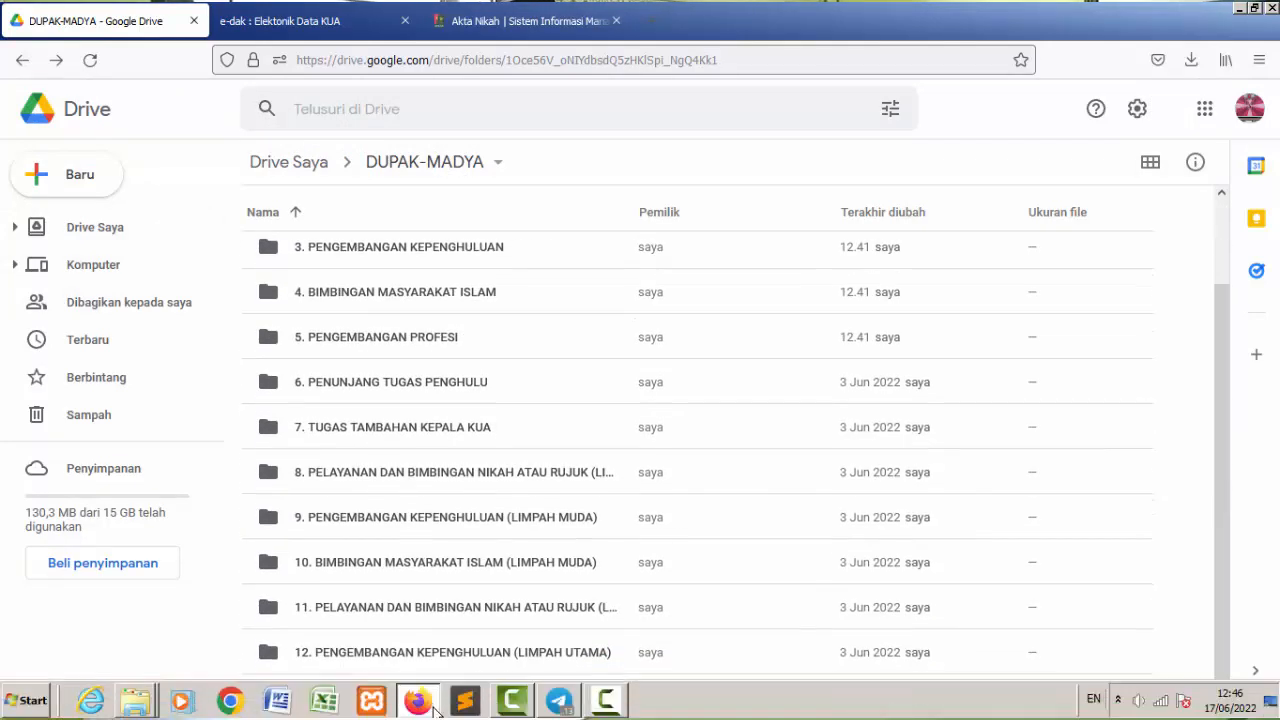
{"action": "left_click", "coordinate": [145, 706]}
{"action": "left_click", "coordinate": [145, 668]}
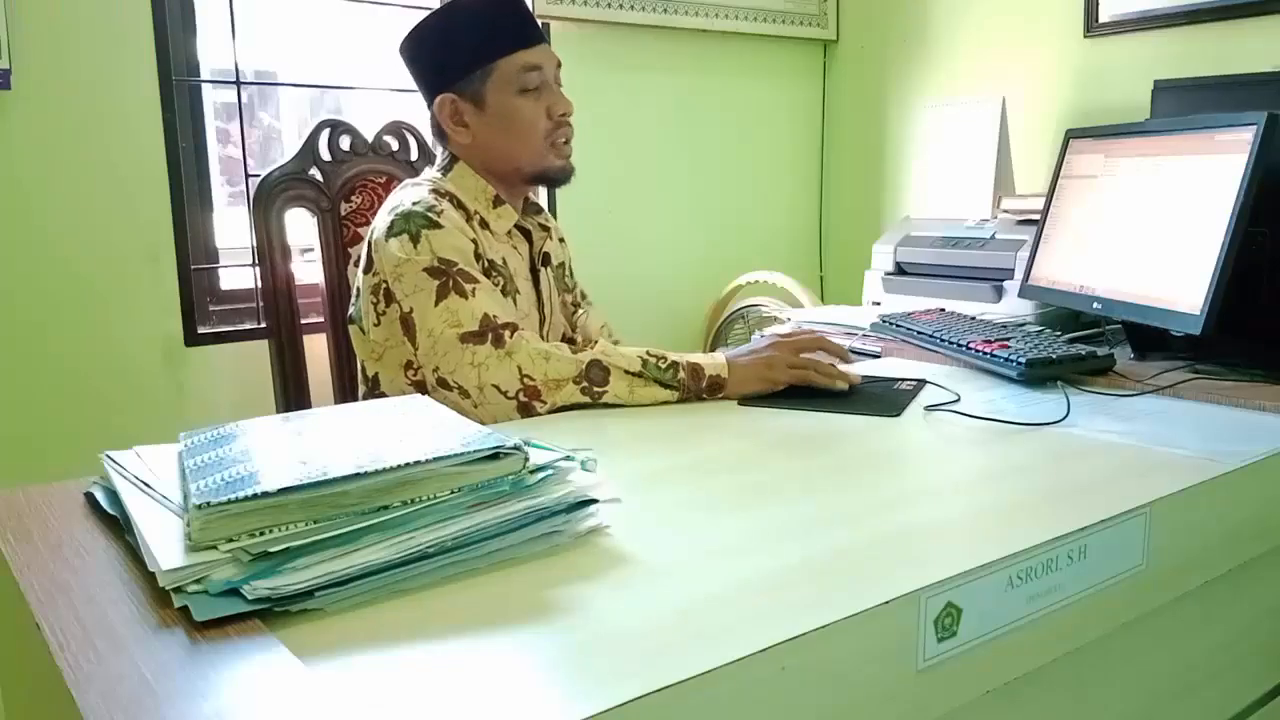